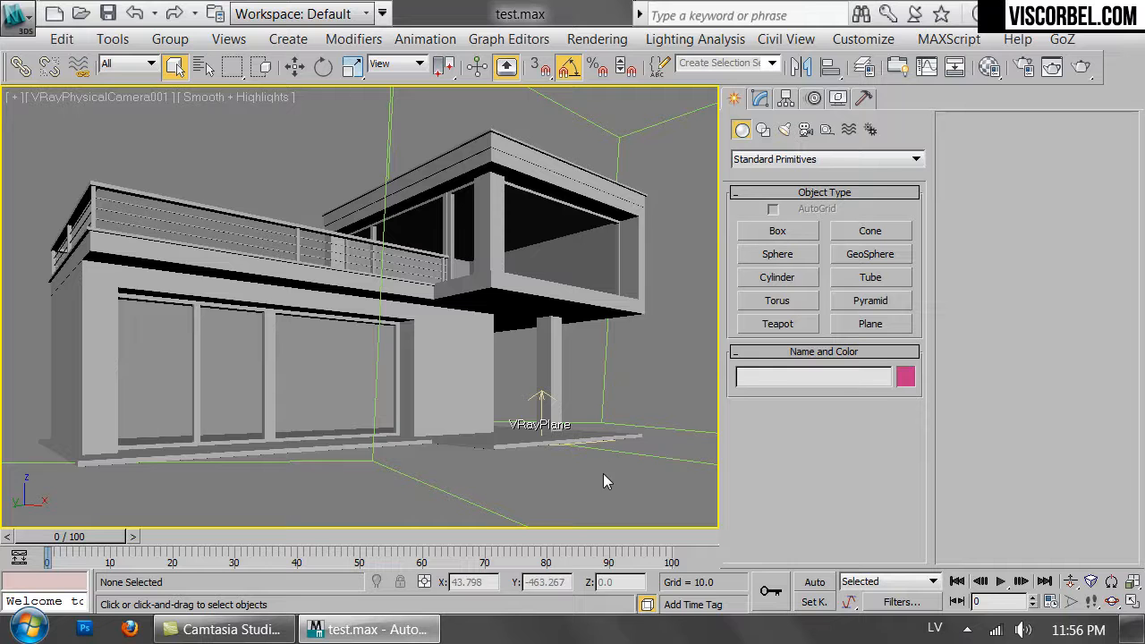
Select the VRay physical camera and set its white balance to Neutral.
key(z)
alt+middle_drag(404, 337, 442, 351)
scroll(442, 351, up, 5)
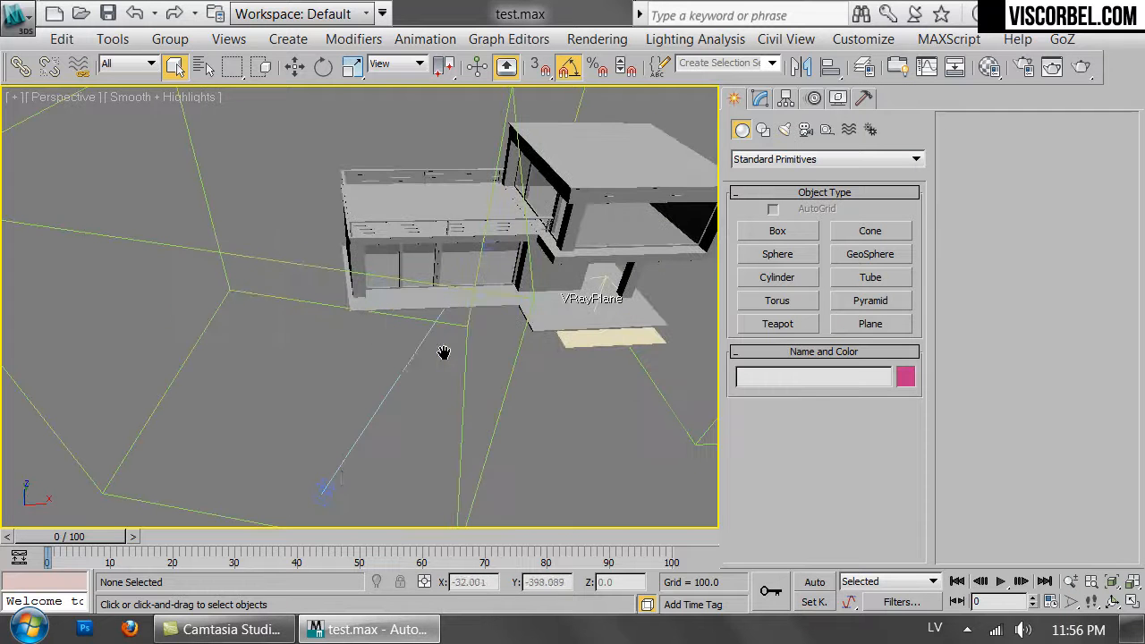
click(325, 487)
click(760, 100)
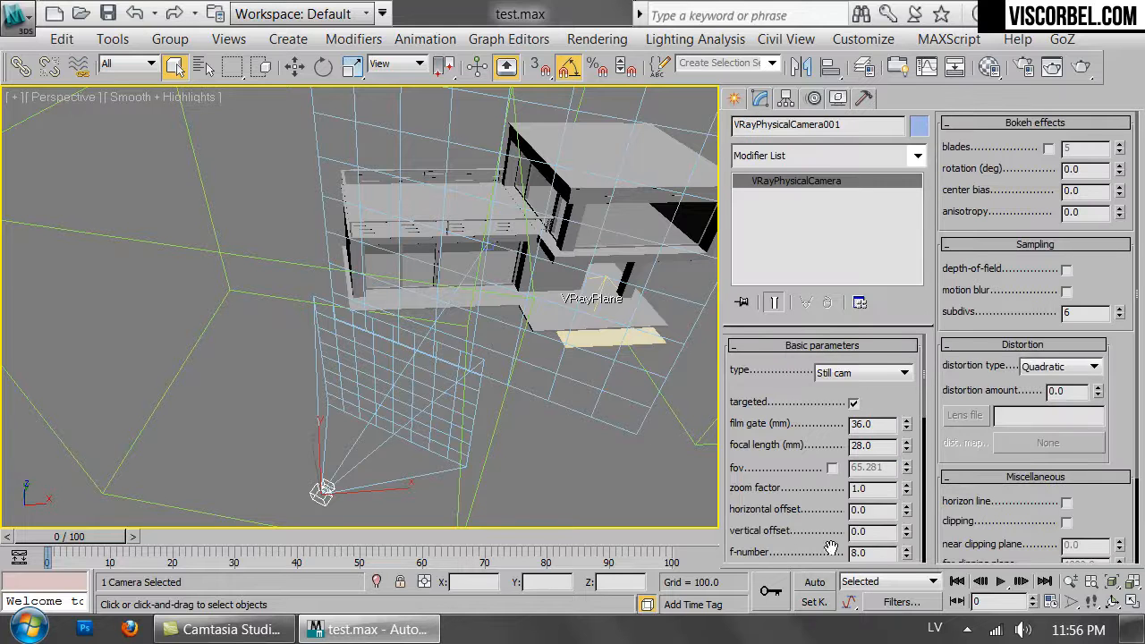
scroll(834, 519, down, 5)
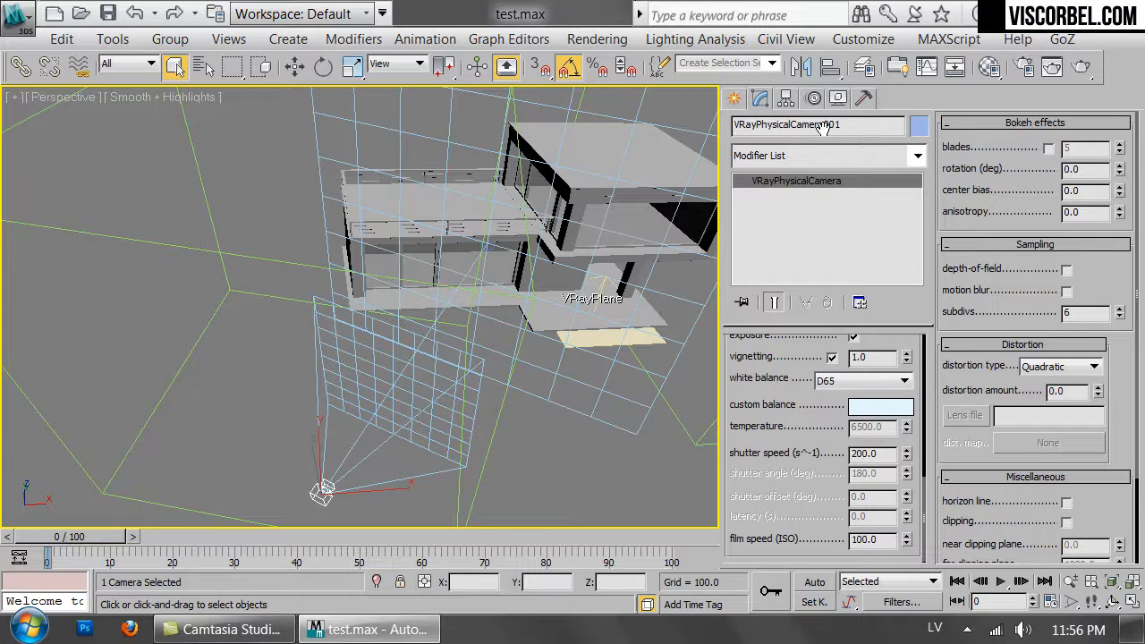
drag(823, 127, 818, 210)
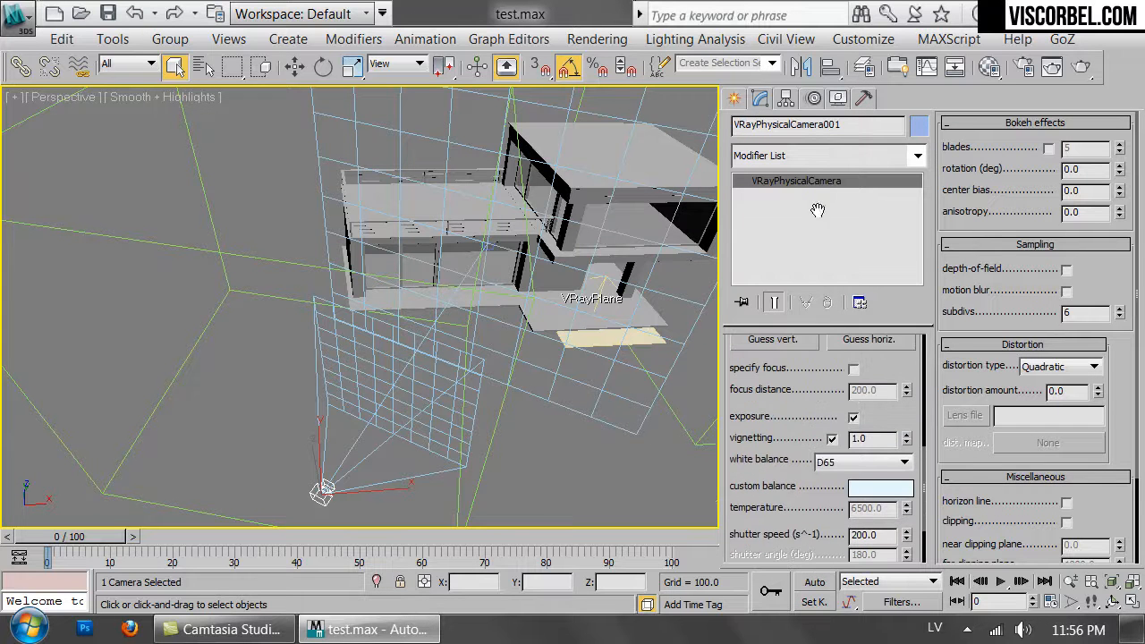
click(838, 462)
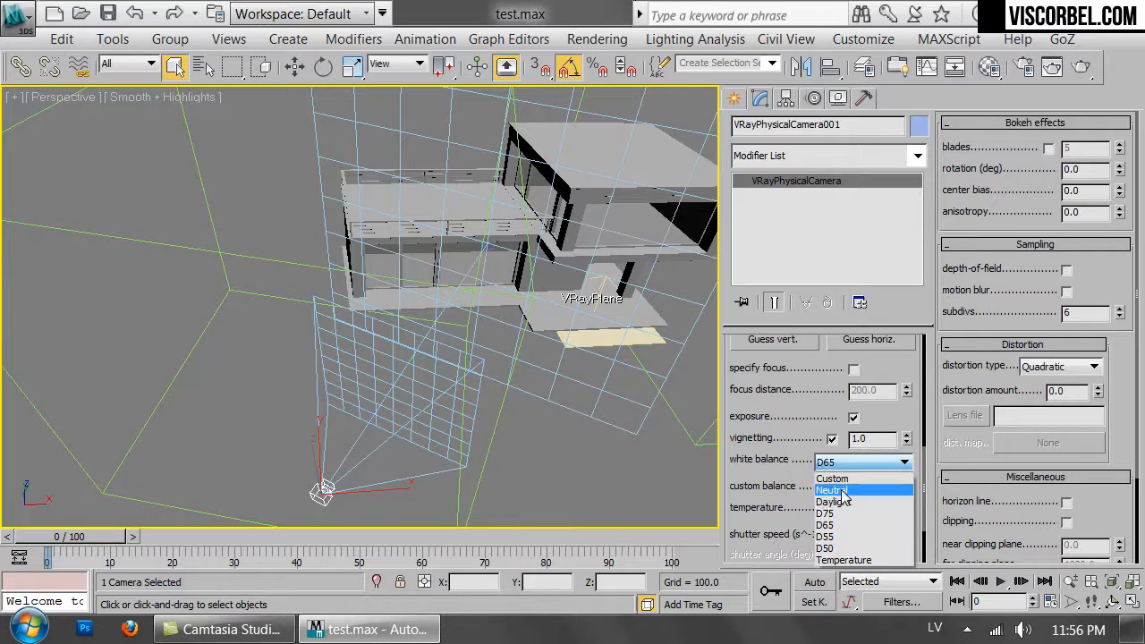
click(832, 490)
Set the camera's film speed (ISO) to 200.
scroll(899, 470, down, 3)
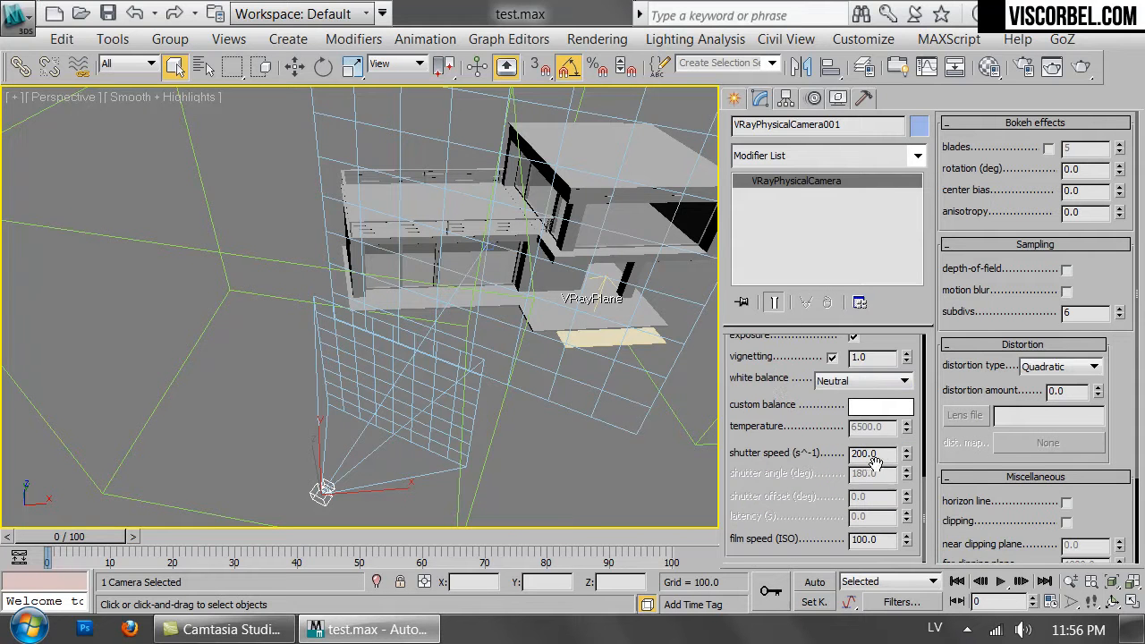
scroll(859, 515, up, 10)
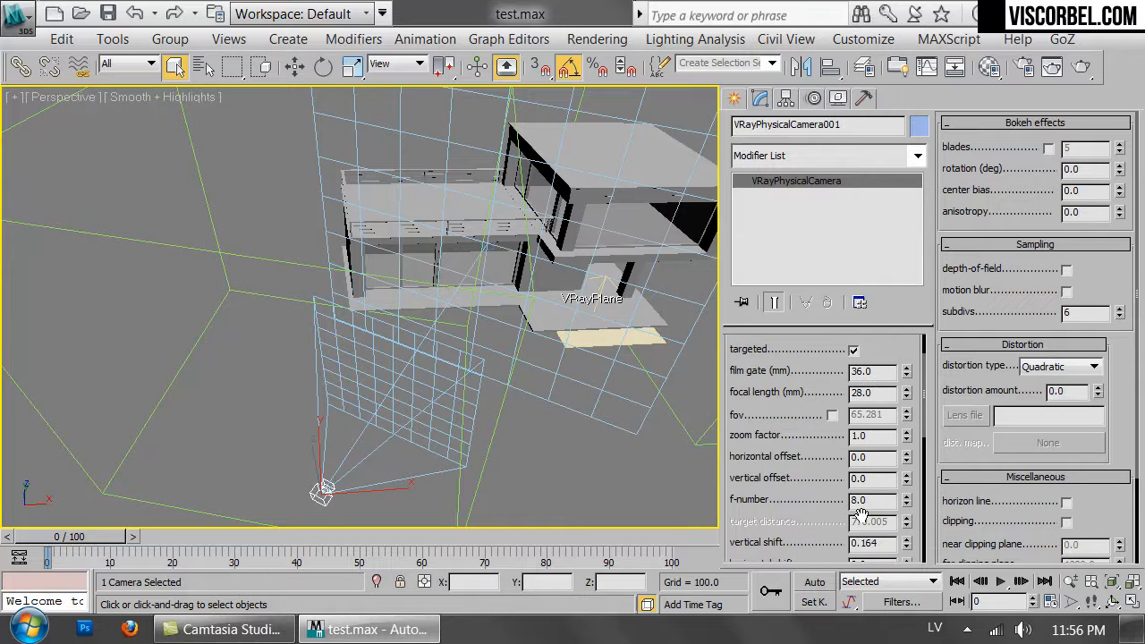
scroll(859, 515, down, 7)
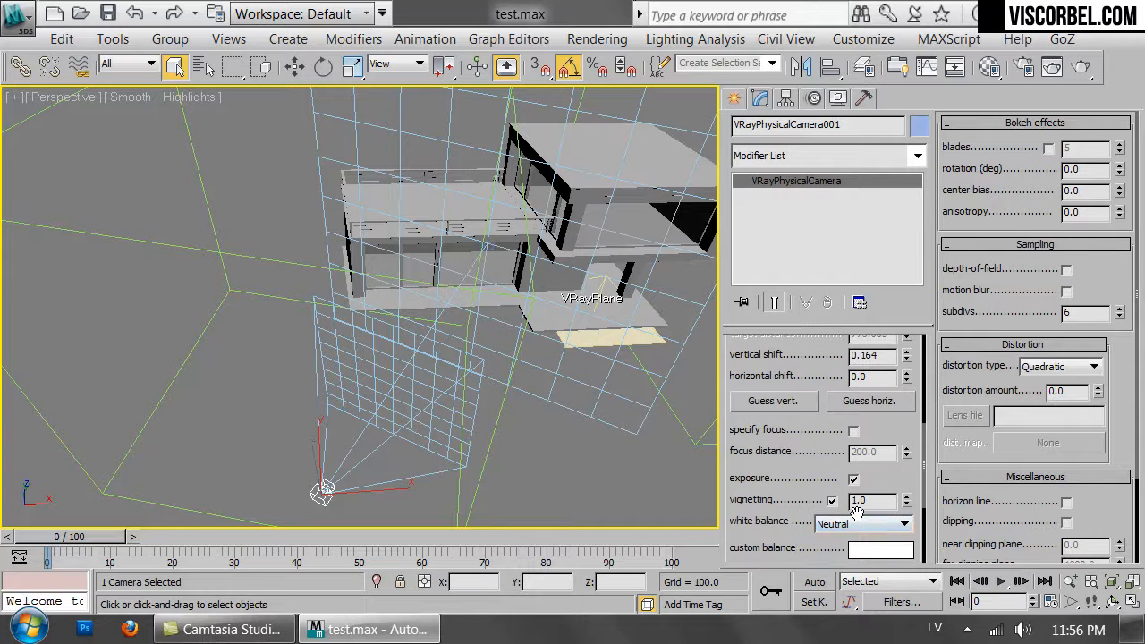
scroll(857, 512, down, 5)
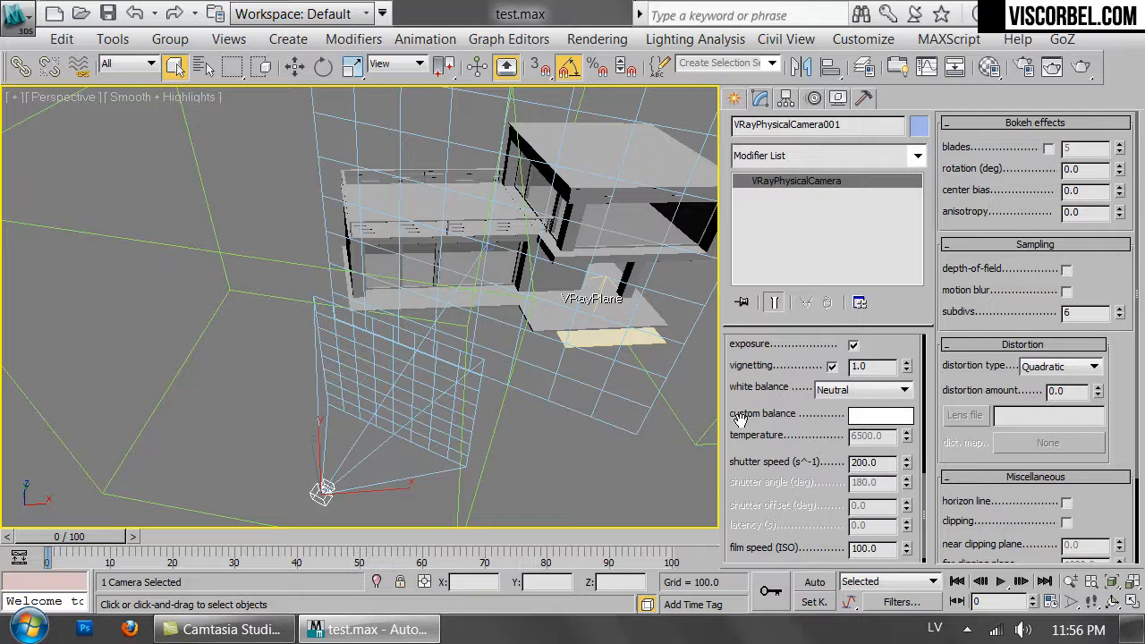
scroll(859, 448, up, 7)
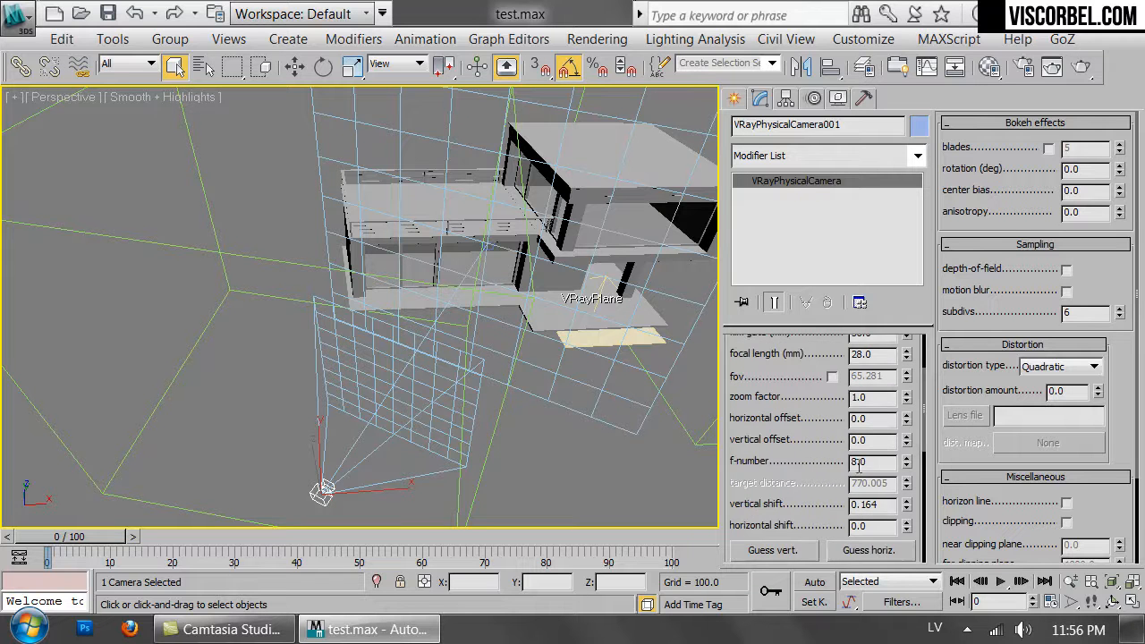
scroll(883, 465, down, 3)
scroll(867, 474, down, 3)
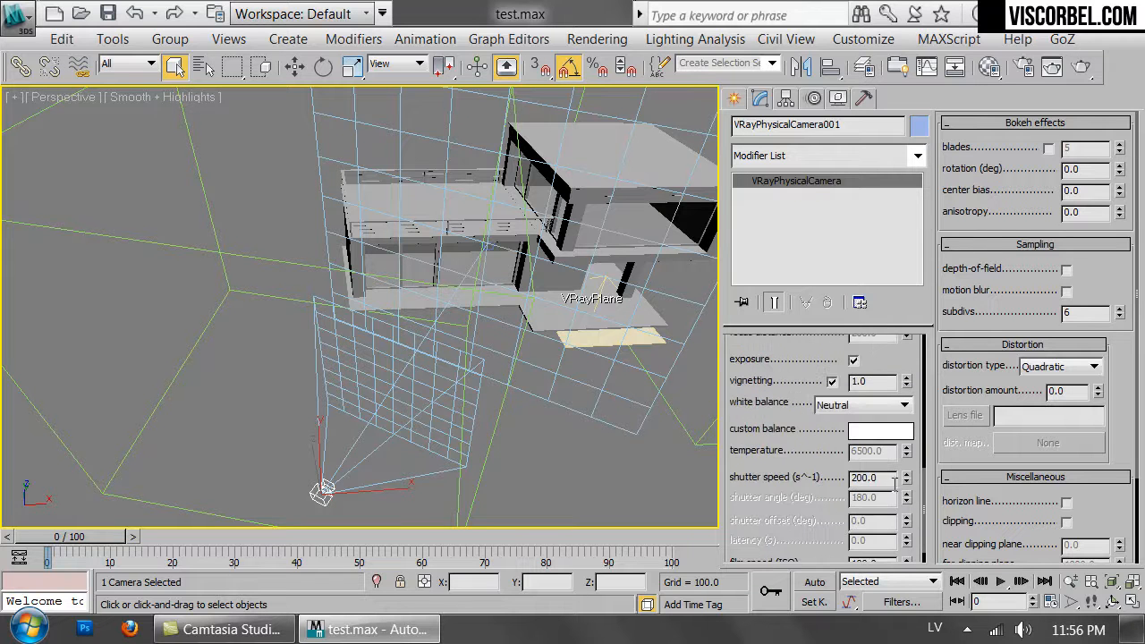
scroll(884, 481, down, 1)
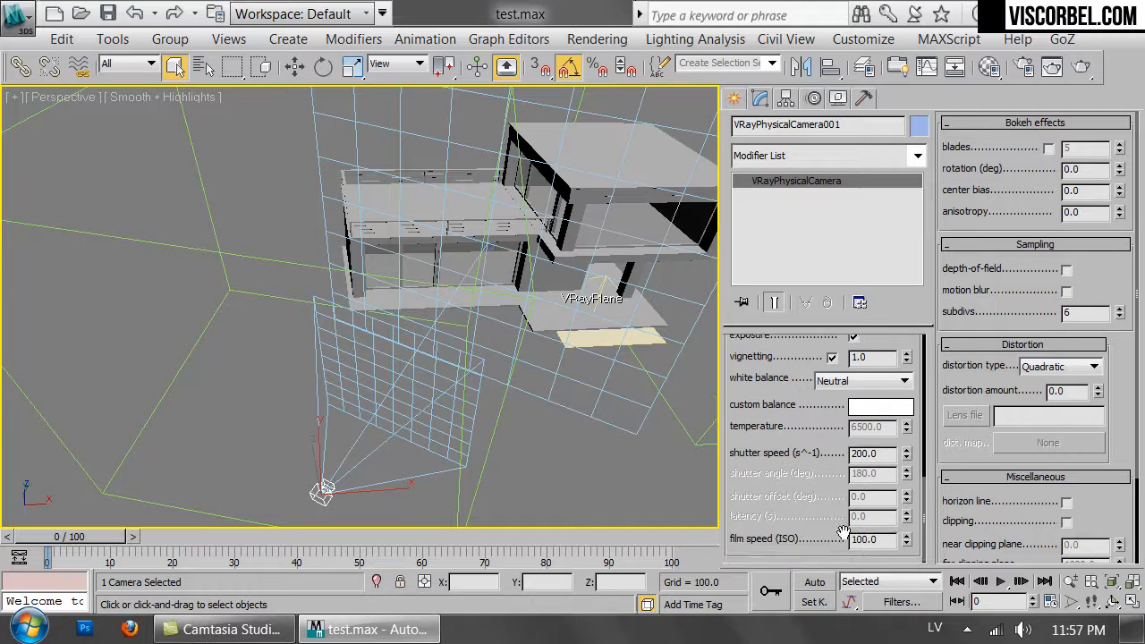
double_click(874, 539)
text(200)
key(Return)
Create a VRayLight below the building and set its type to Dome.
click(598, 454)
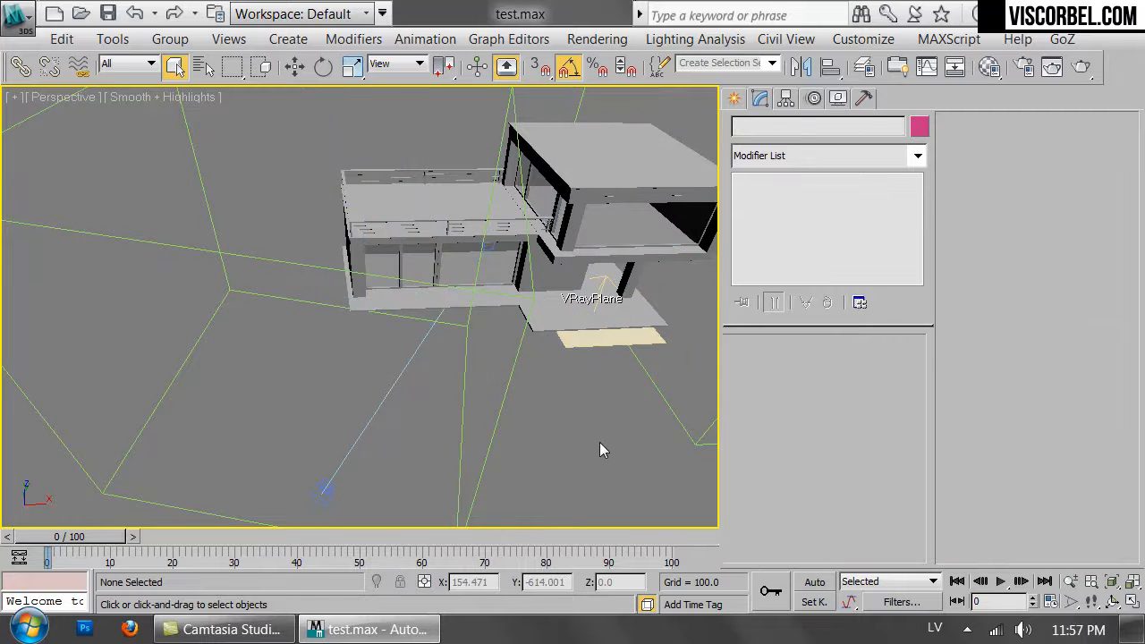
alt+middle_drag(599, 450, 481, 212)
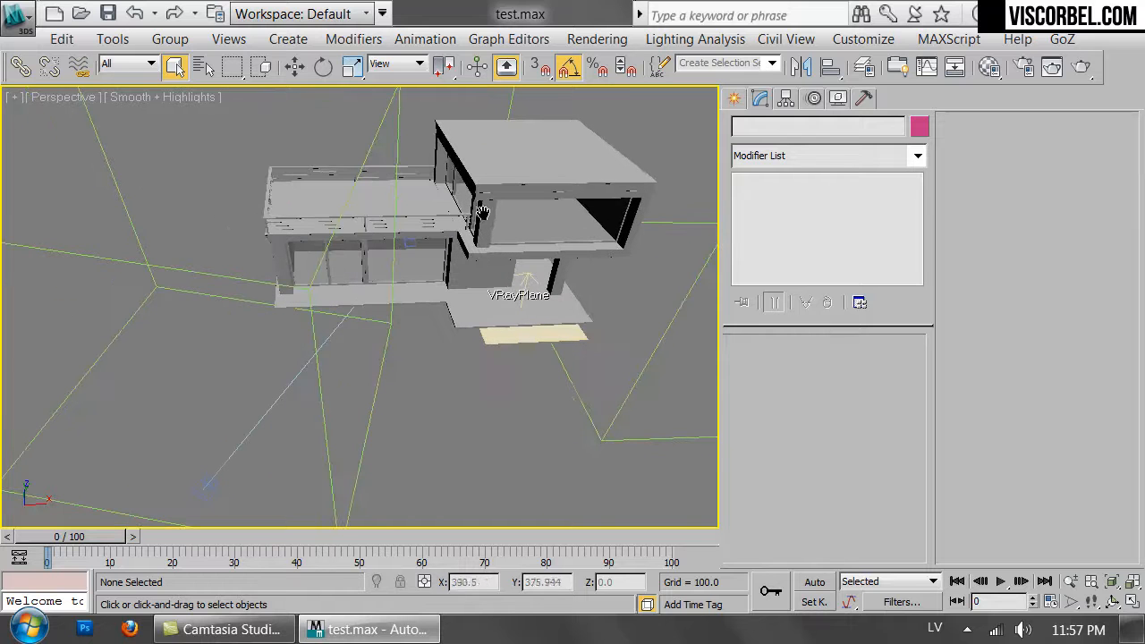
click(734, 99)
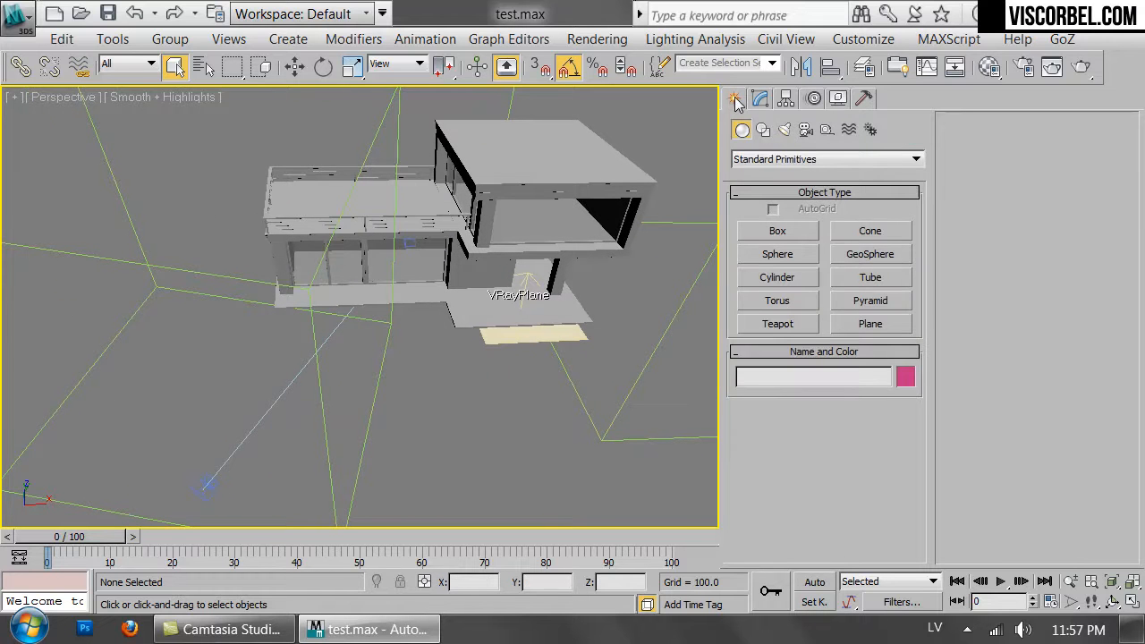
click(784, 131)
click(775, 159)
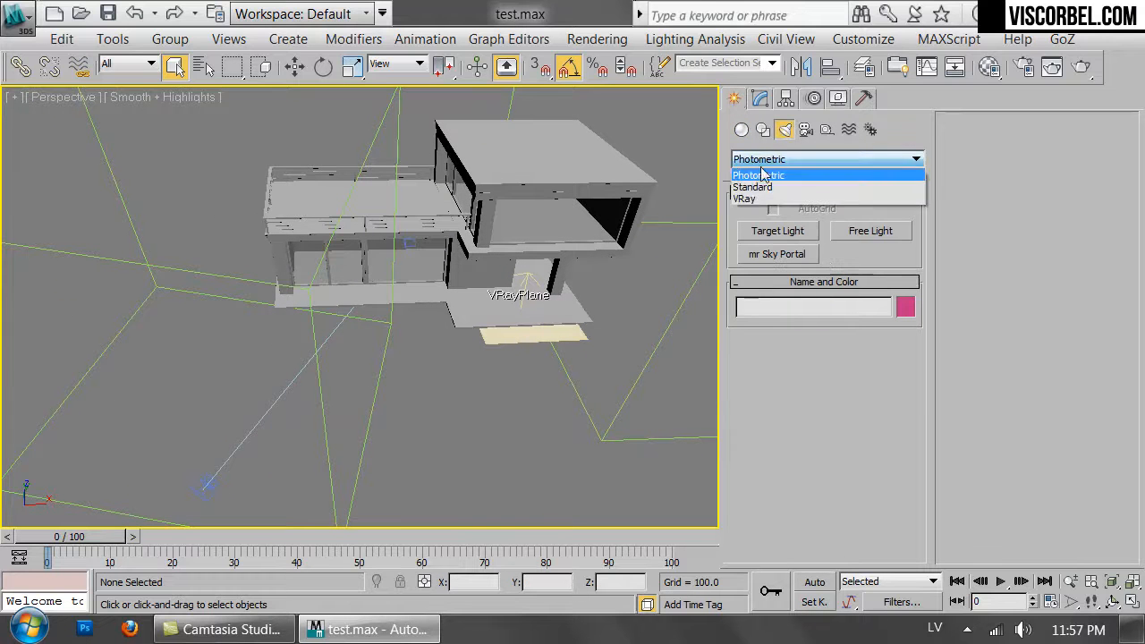
click(765, 191)
click(778, 231)
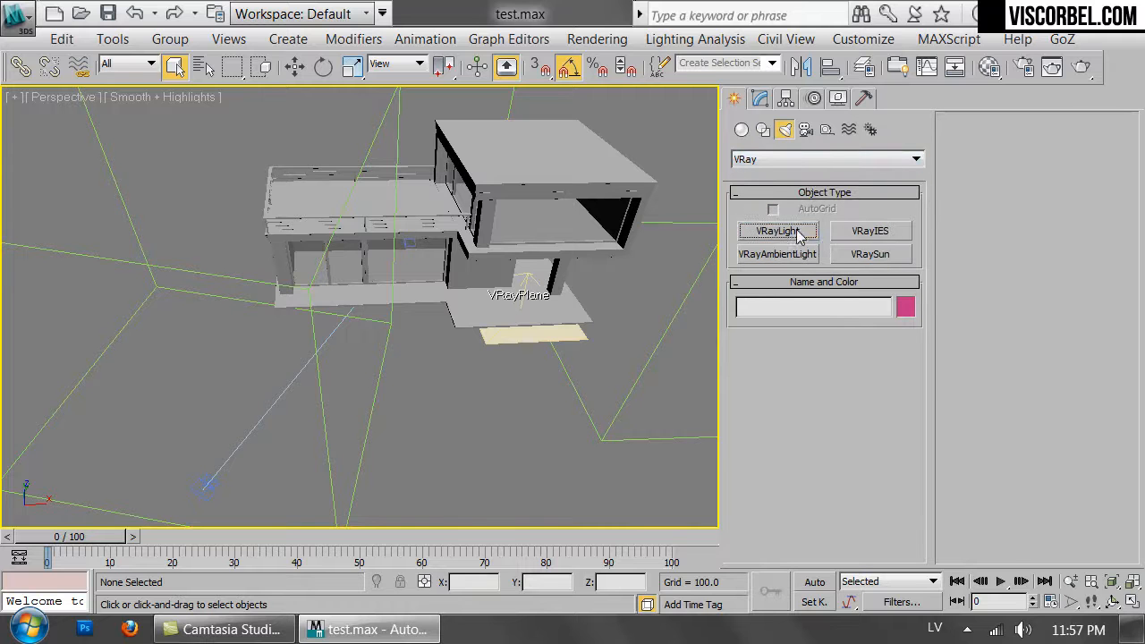
click(481, 382)
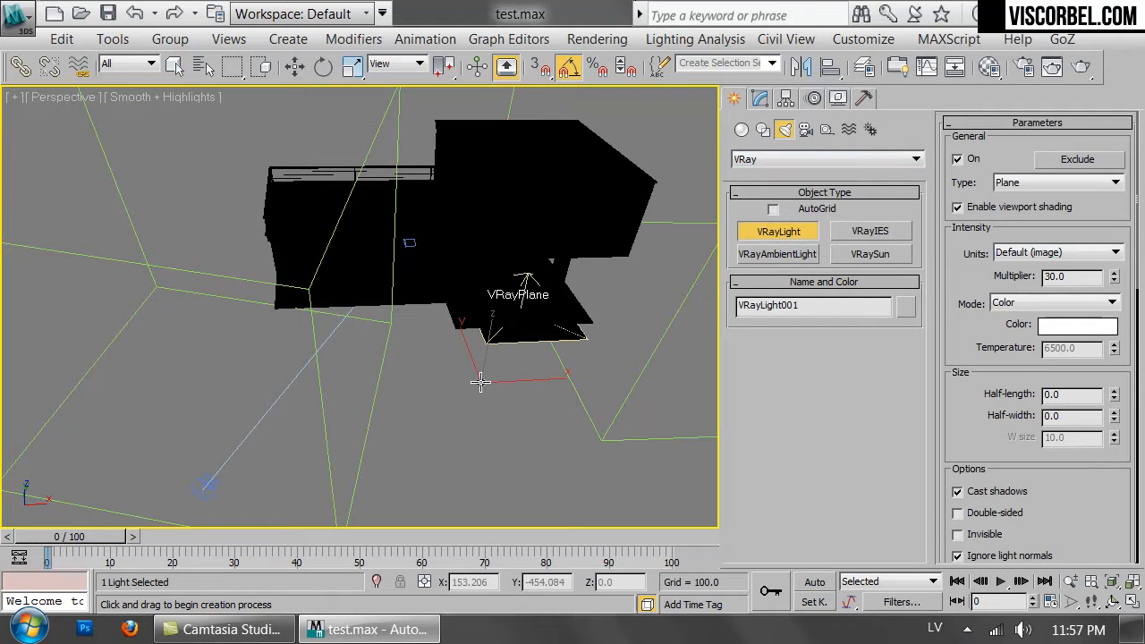
click(1029, 183)
click(1010, 211)
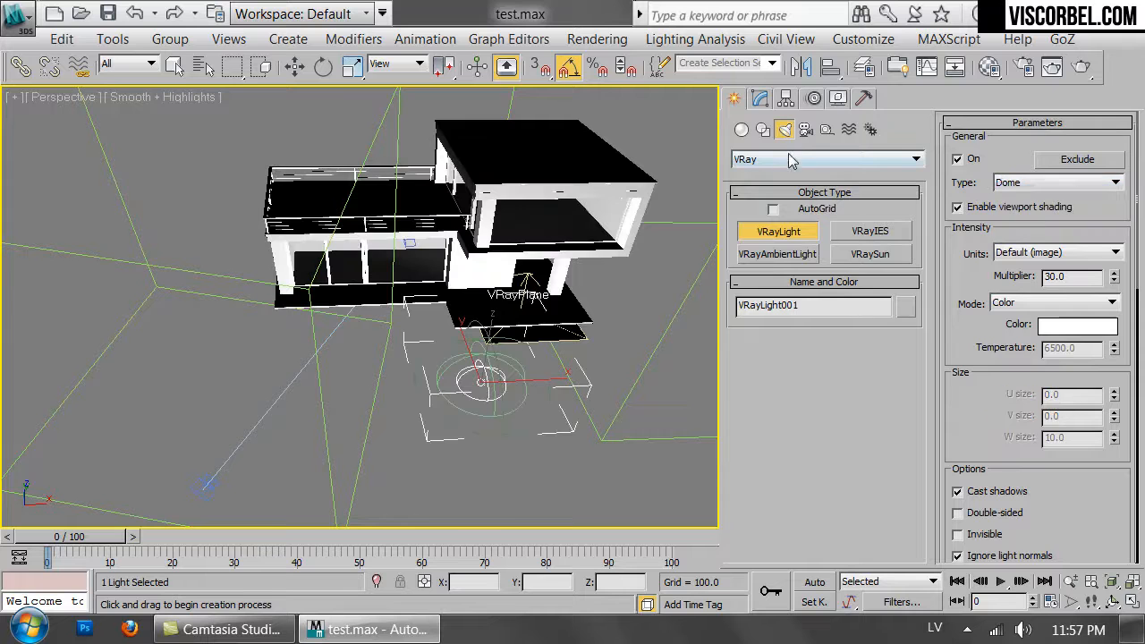
Set the dome light's intensity multiplier to 1.
click(761, 99)
drag(729, 496, 853, 408)
double_click(852, 407)
text(1)
key(Return)
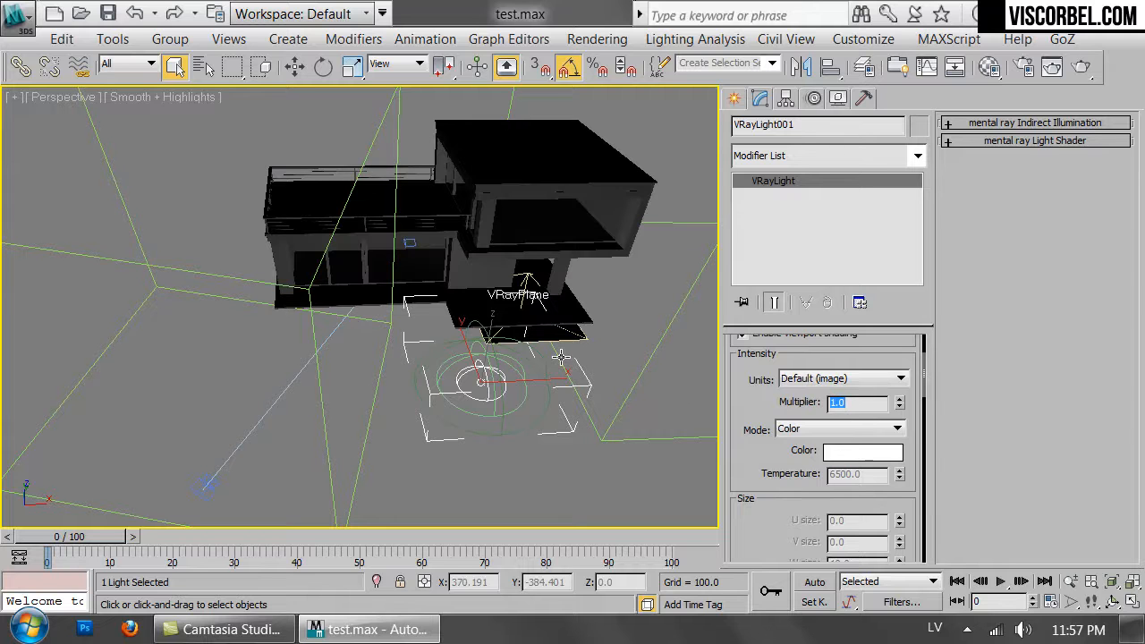
Enable the dome light's texture slot with a new VRayHDRI map.
scroll(782, 500, down, 10)
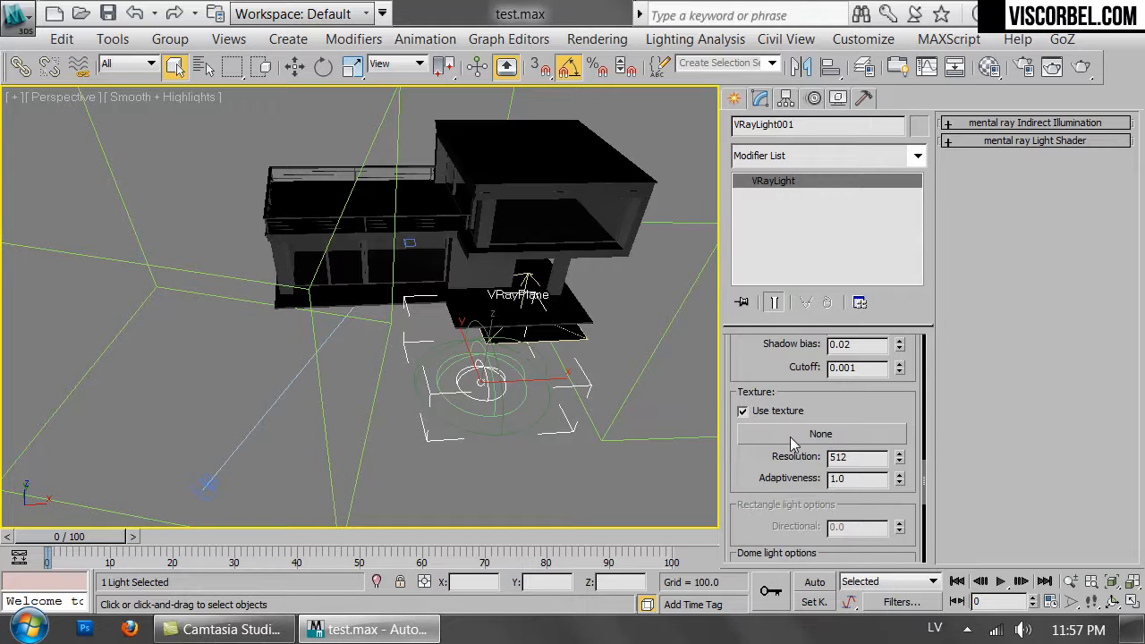
click(792, 435)
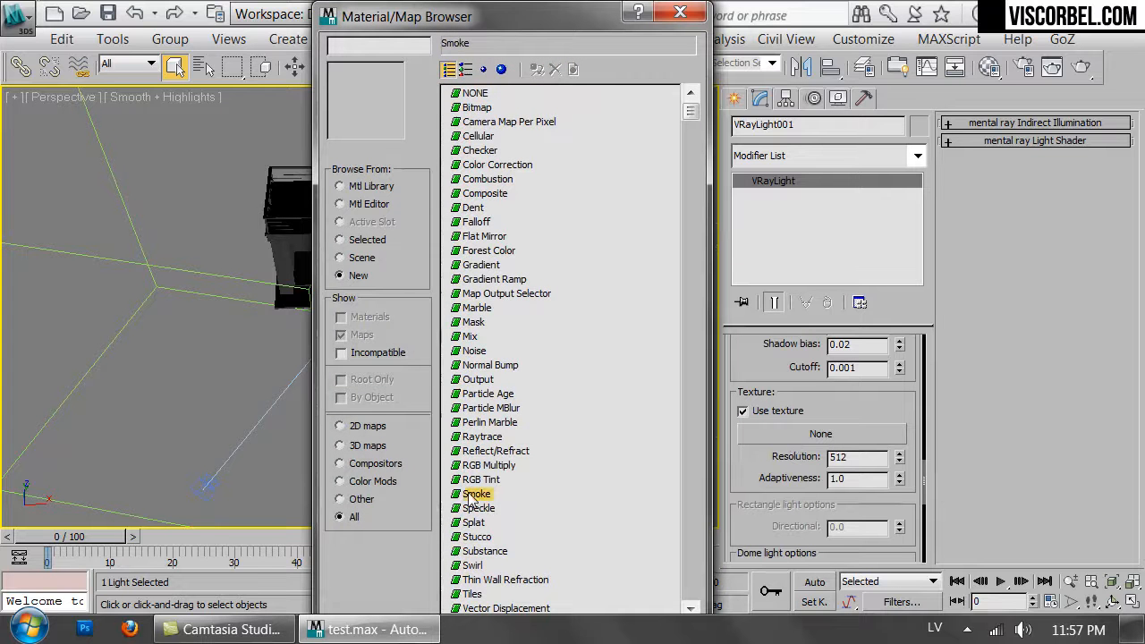
click(473, 495)
scroll(472, 497, down, 8)
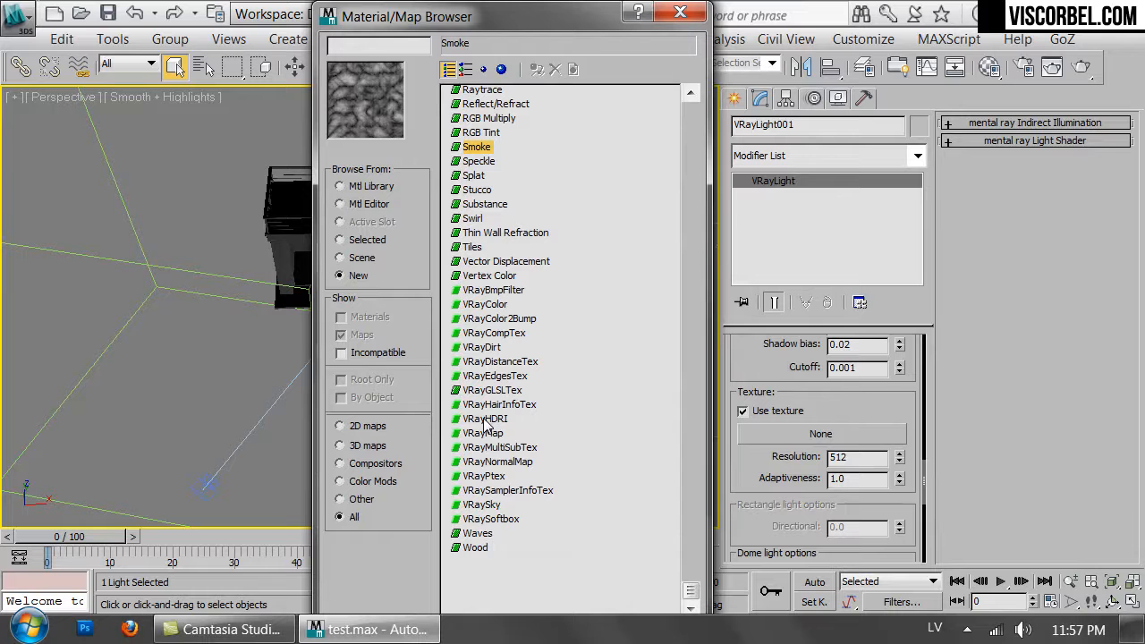
double_click(486, 420)
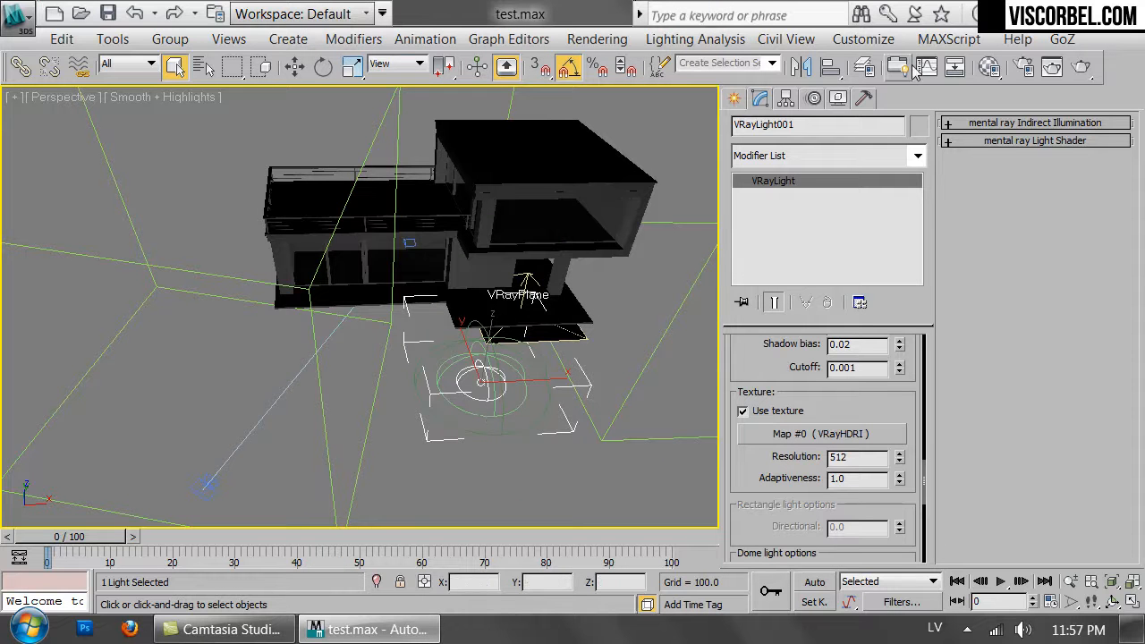
Open the Material Editor and drag the dome light's HDRI map into an empty sample slot.
click(963, 70)
drag(669, 101, 315, 47)
drag(785, 433, 283, 277)
click(379, 385)
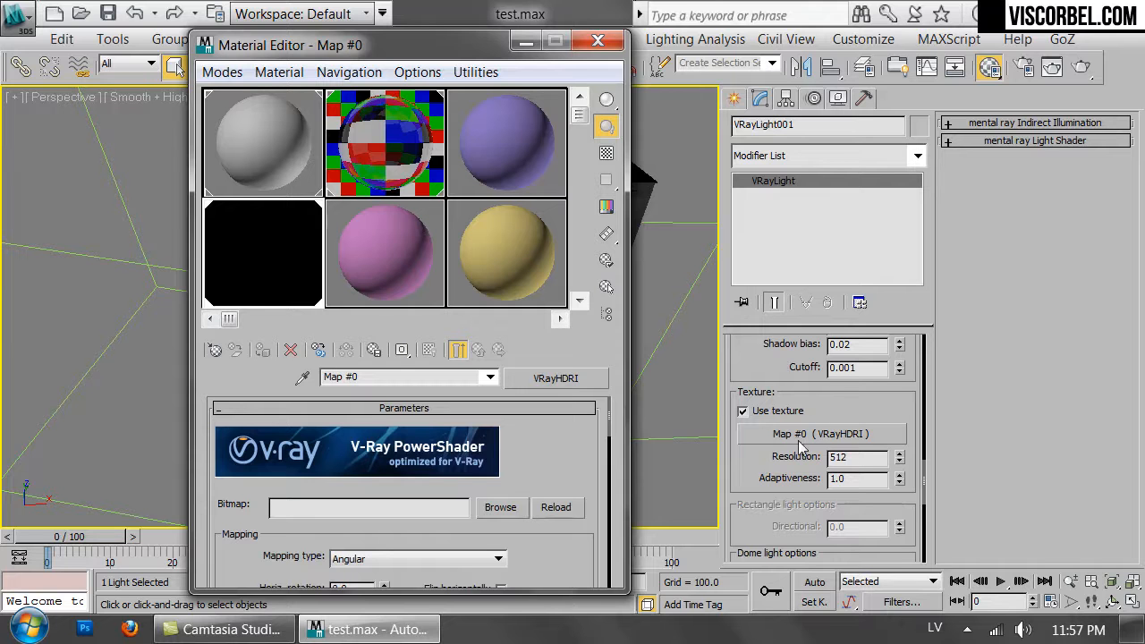
Load hdri_no_1.hdr as the VRayHDRI bitmap and set its mapping type to Spherical.
scroll(532, 454, down, 2)
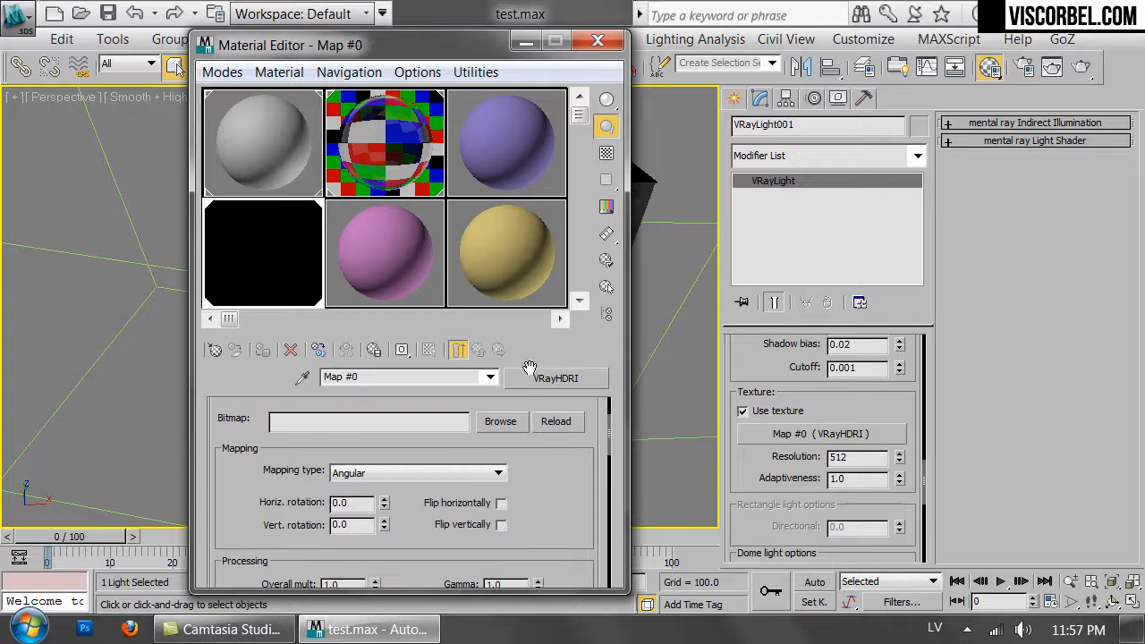
click(484, 430)
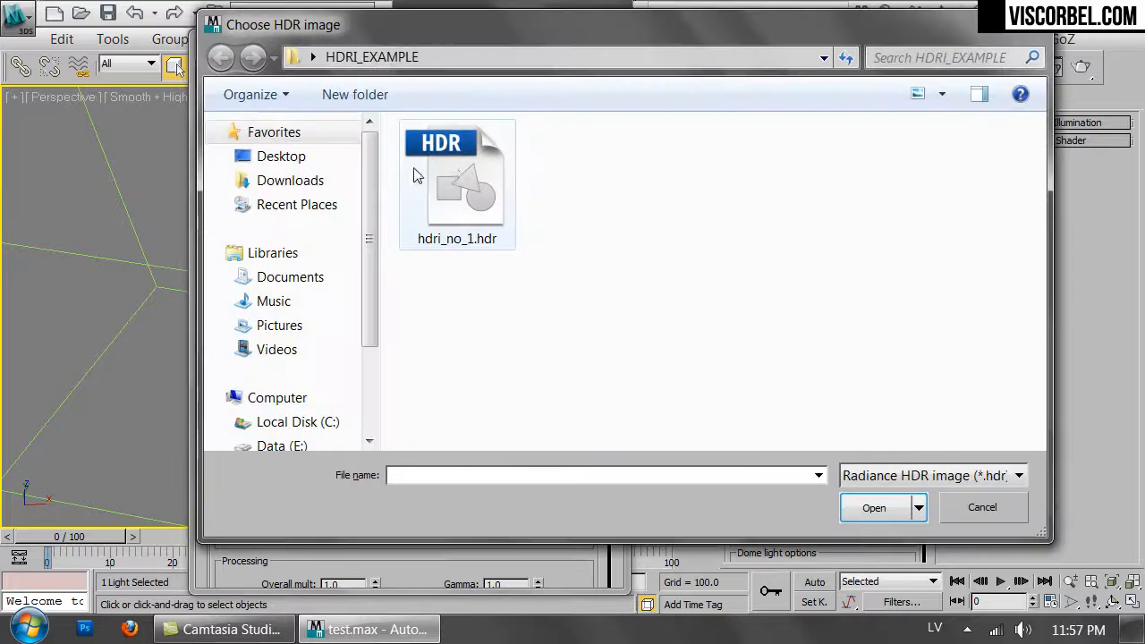
click(461, 170)
click(874, 508)
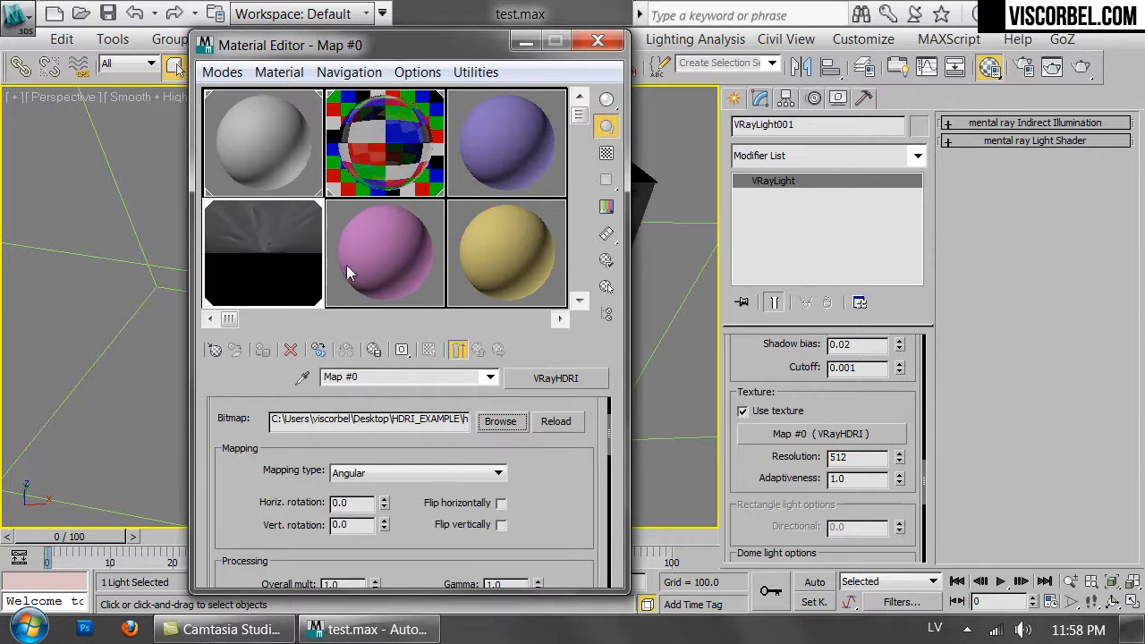
click(432, 476)
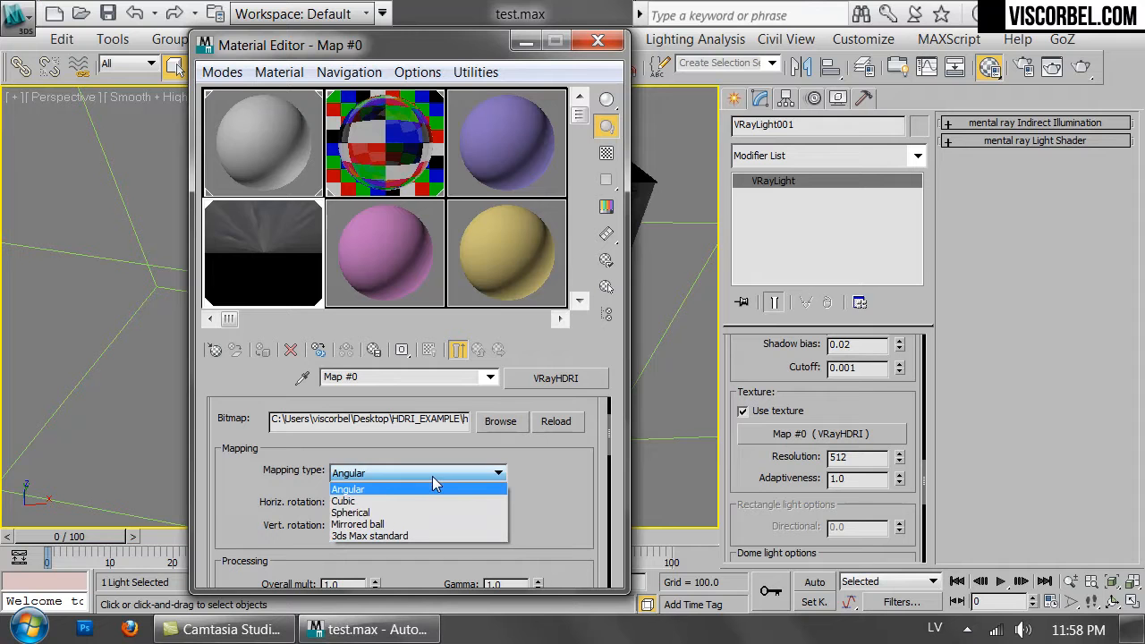
click(385, 510)
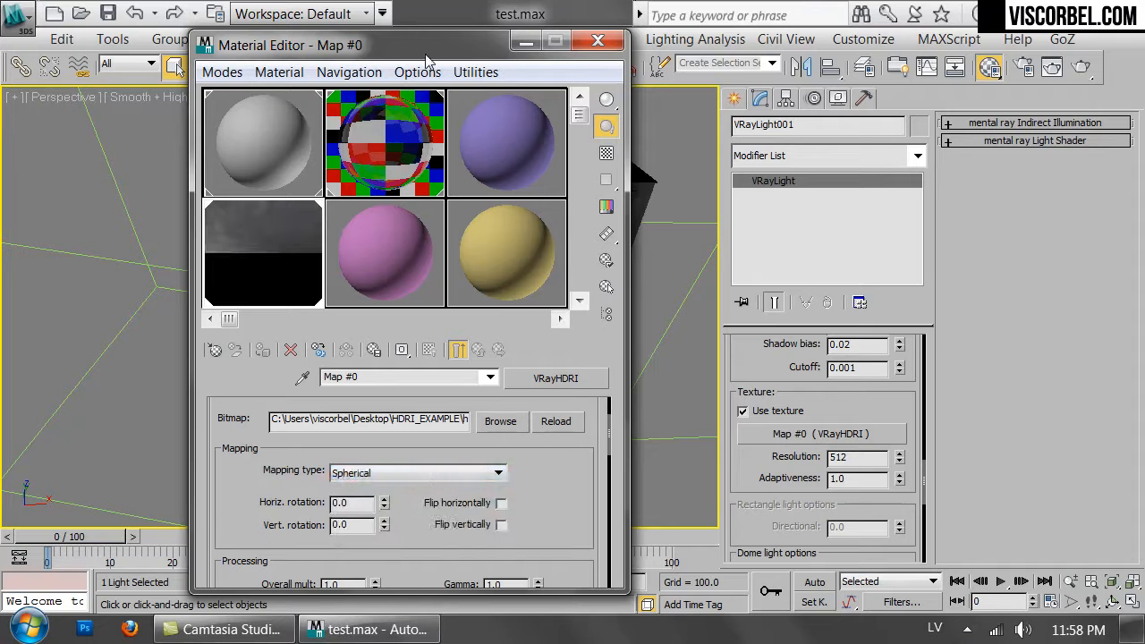
drag(426, 53, 405, 31)
drag(582, 569, 580, 599)
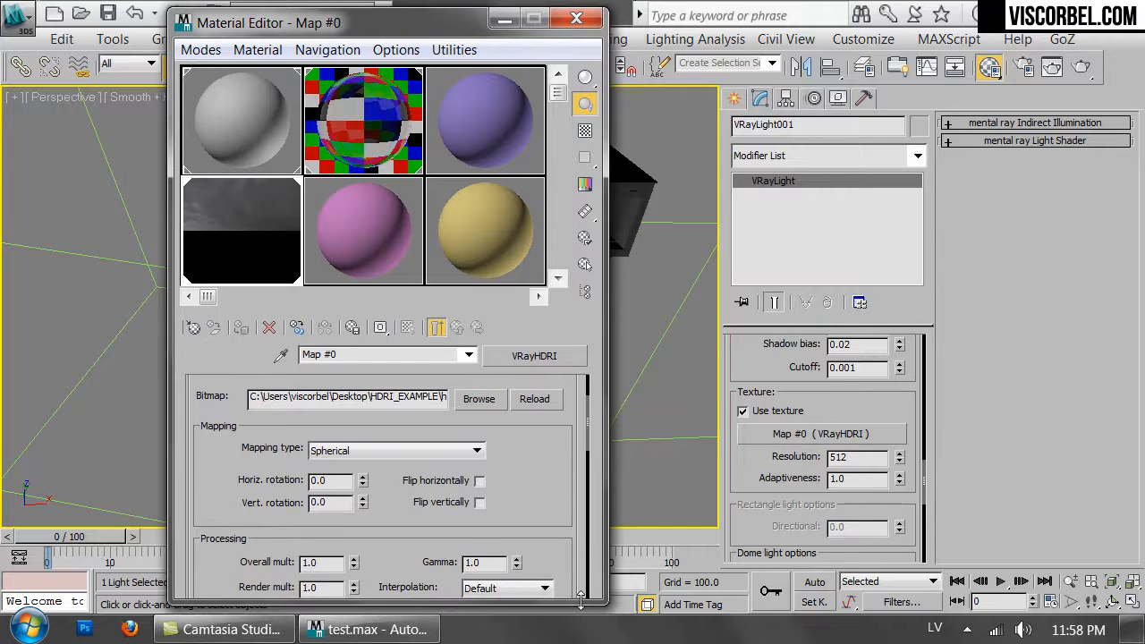
drag(561, 544, 490, 517)
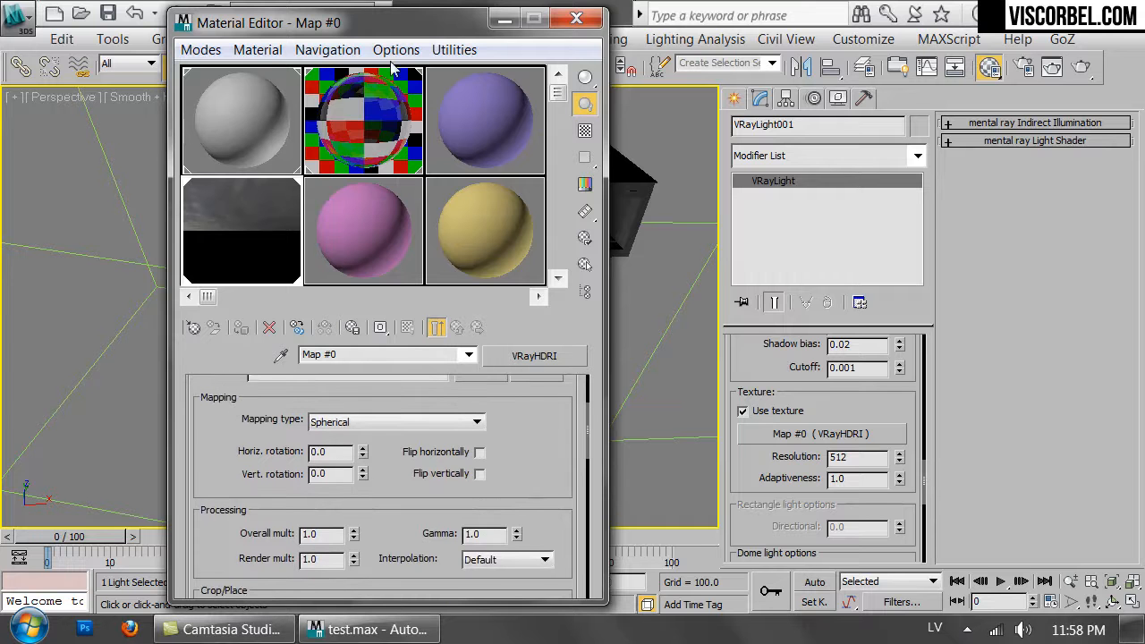
drag(388, 26, 543, 153)
key(c)
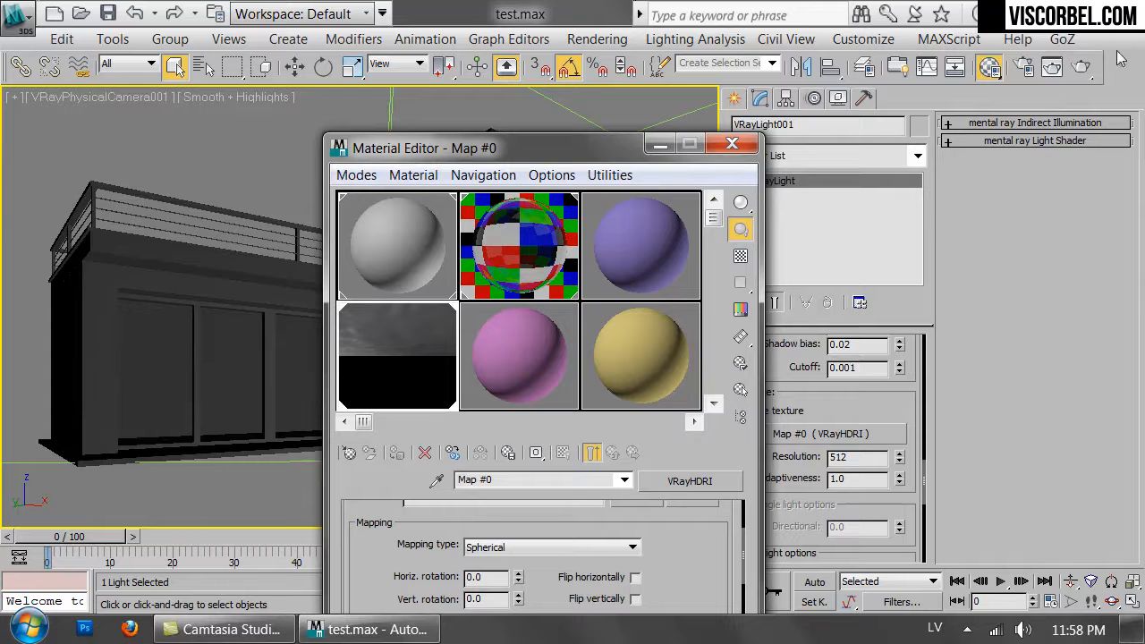
Open Render Setup and set the Adaptive DMC image sampler's max subdivs to 1.
click(1025, 68)
click(1053, 162)
drag(1056, 142, 507, 64)
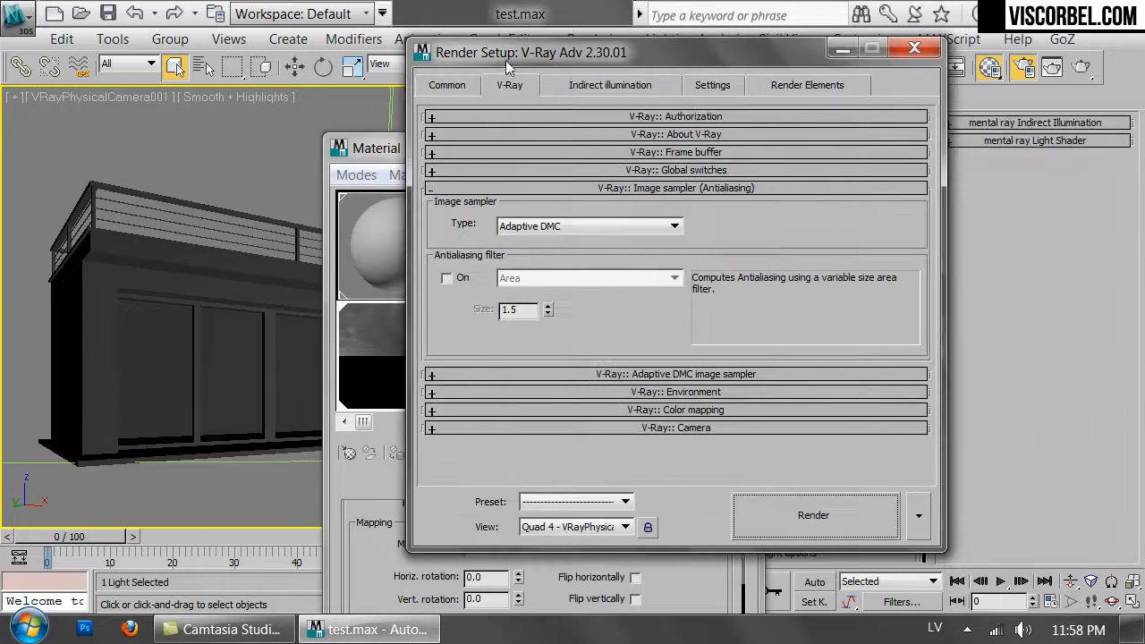
click(608, 374)
text(1)
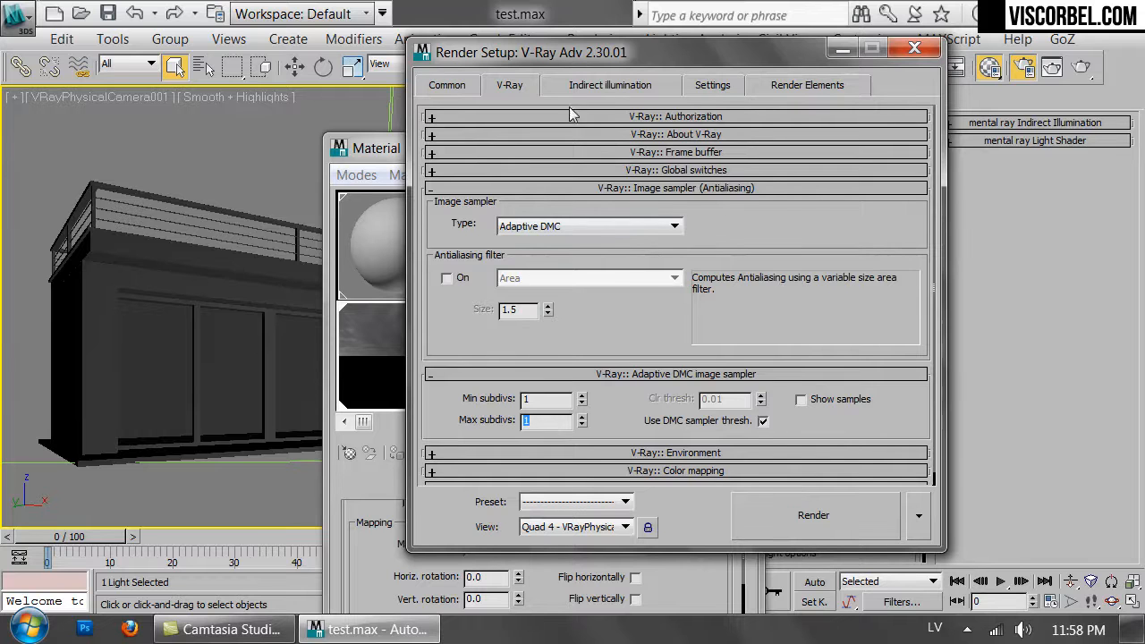
Review the Indirect illumination GI settings and the DMC Sampler settings.
click(580, 86)
click(645, 368)
drag(723, 202, 646, 202)
click(660, 113)
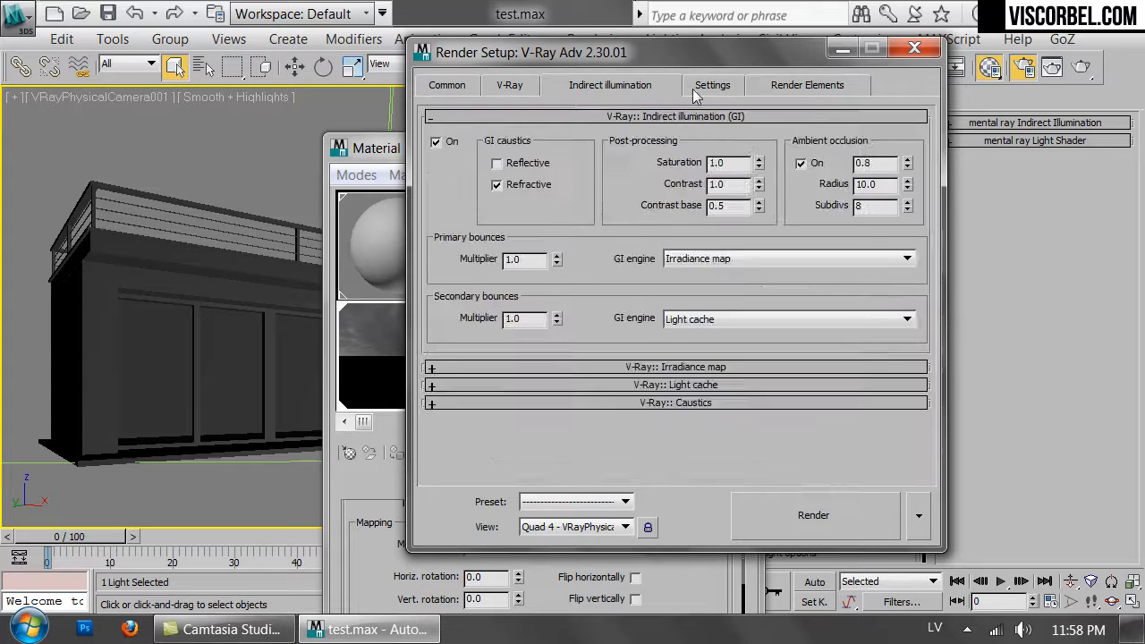
click(689, 88)
text(1)
drag(580, 137, 568, 164)
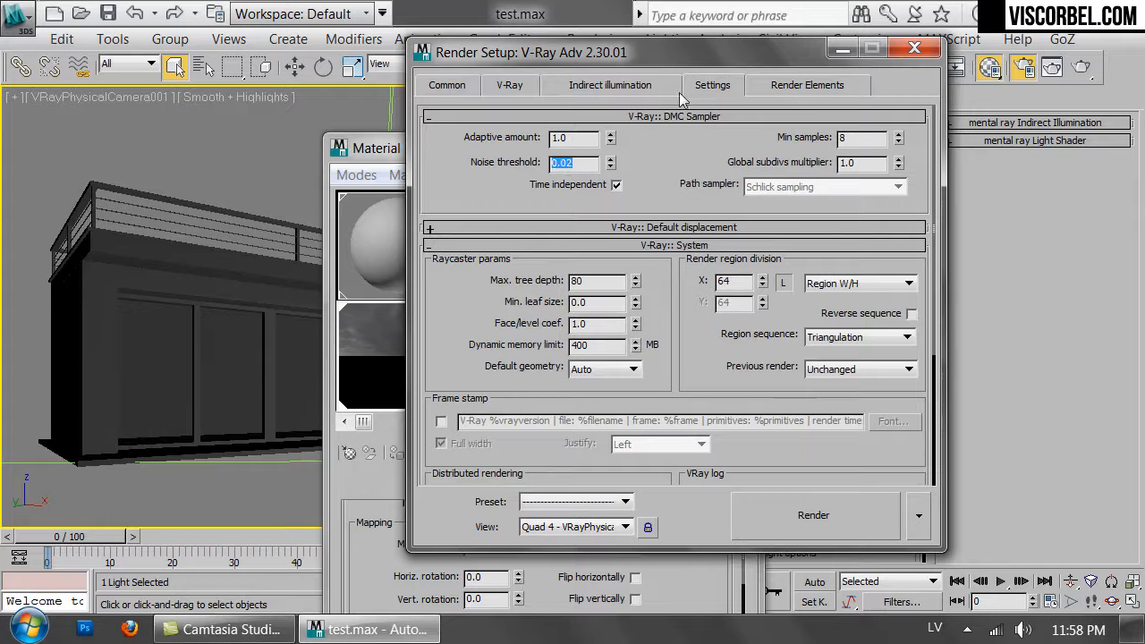
Start a test render of the camera view, cancel it and close Render Setup.
click(831, 516)
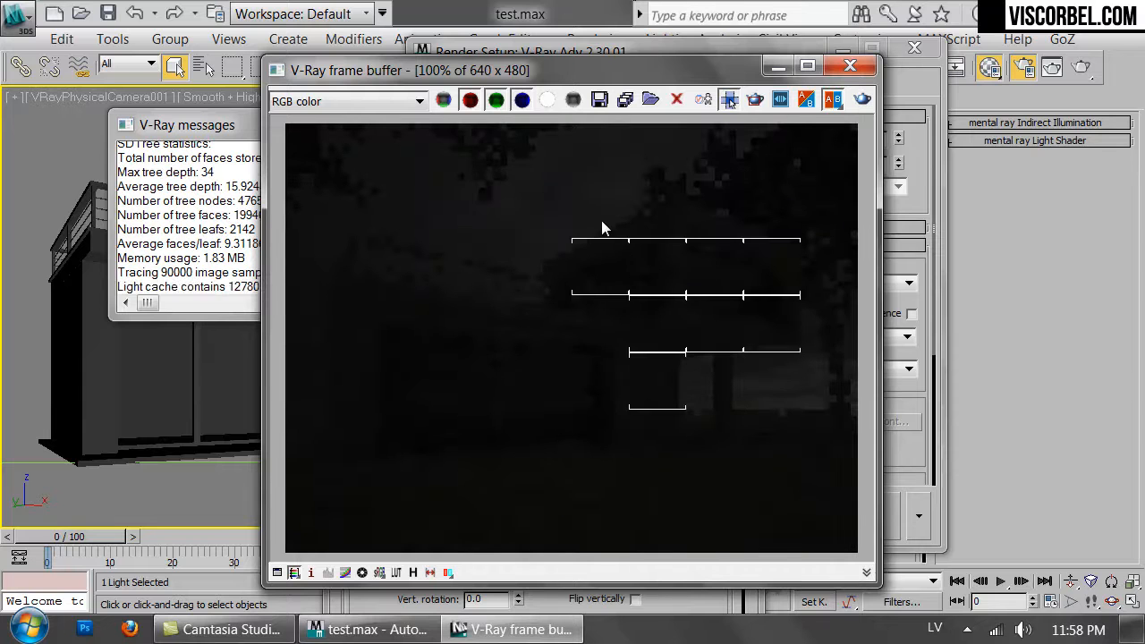
drag(693, 71, 469, 69)
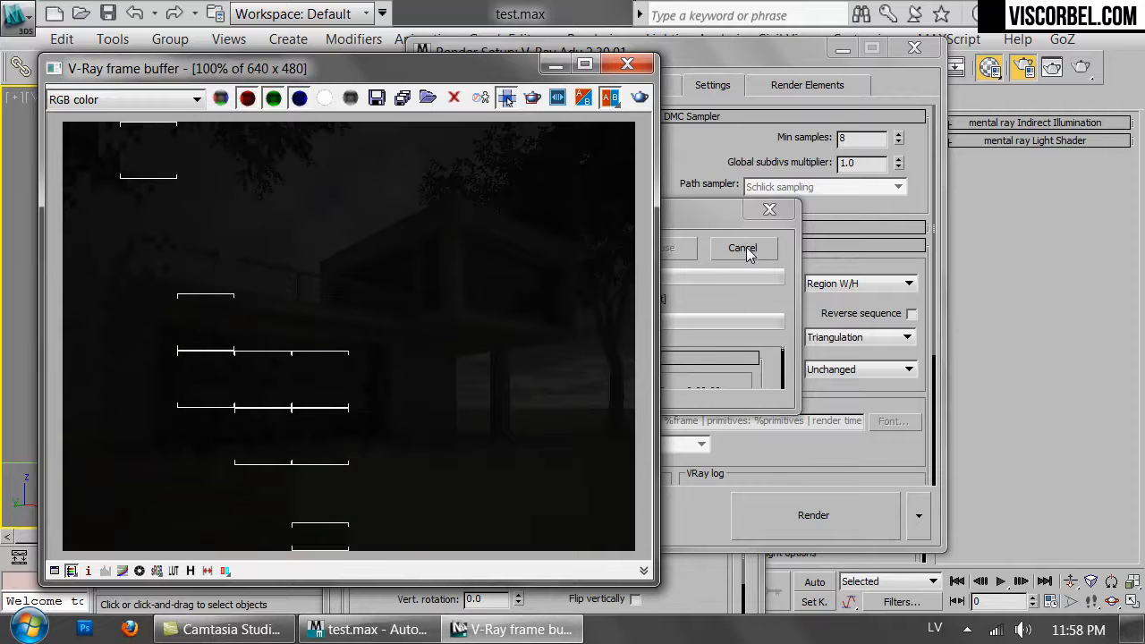
click(746, 249)
click(914, 48)
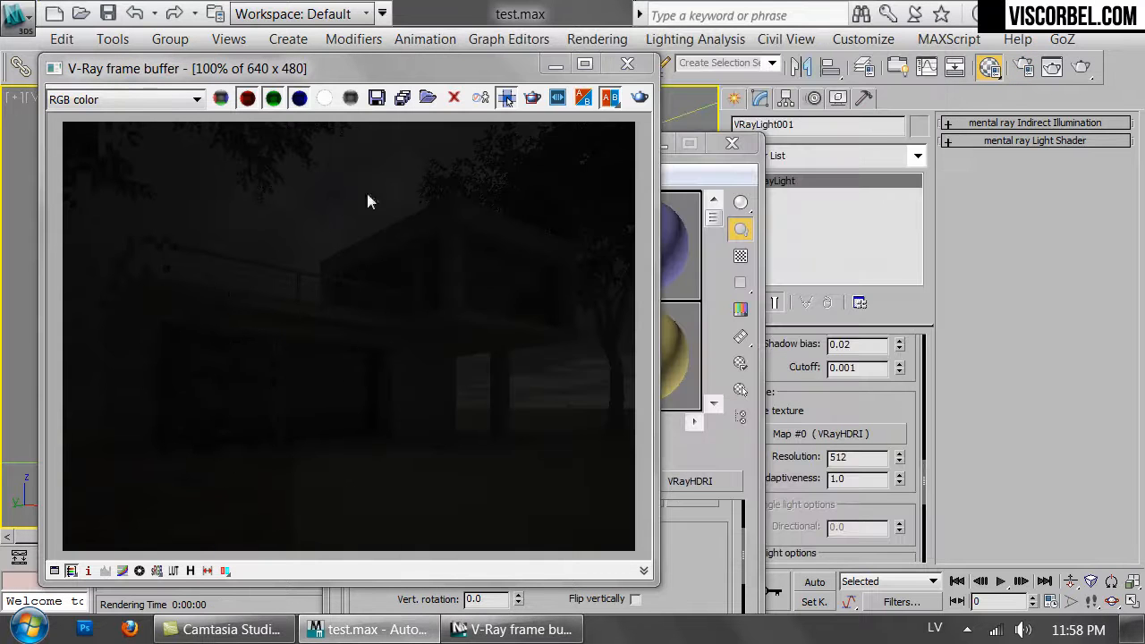
Bring the Material Editor forward and set the HDRI map's render multiplier to 100.
click(716, 169)
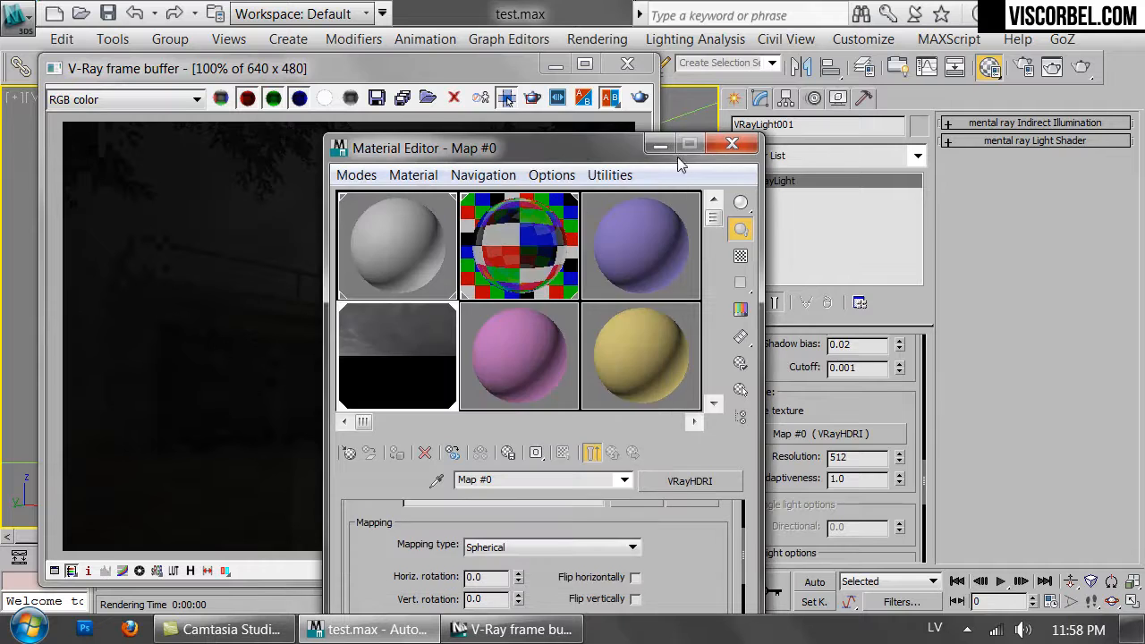
drag(531, 143, 733, 34)
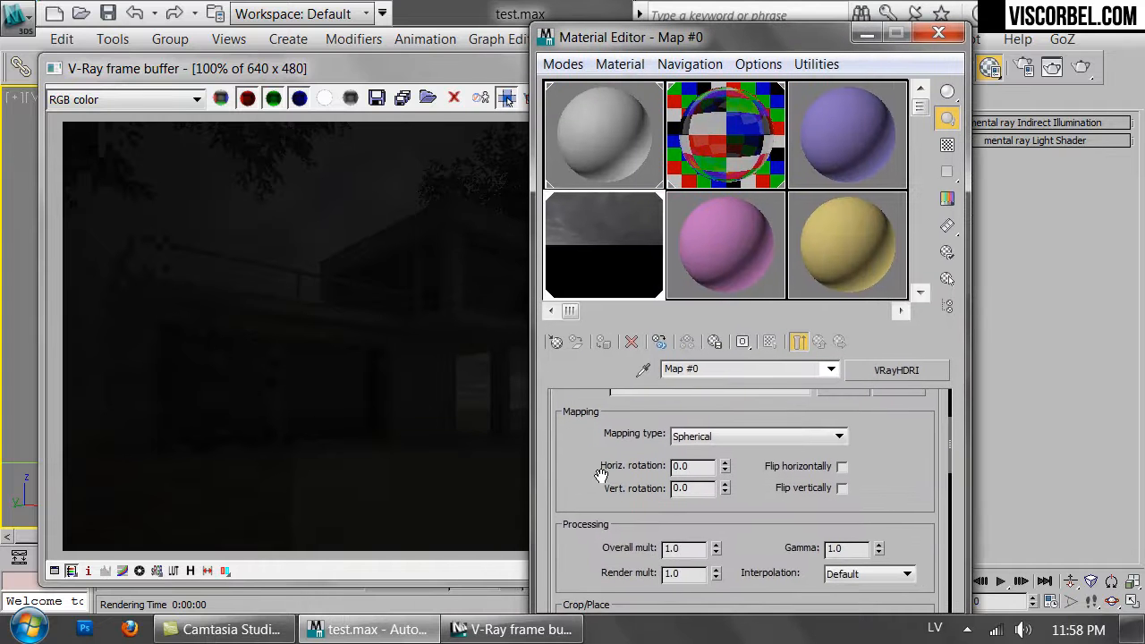
drag(590, 474, 594, 401)
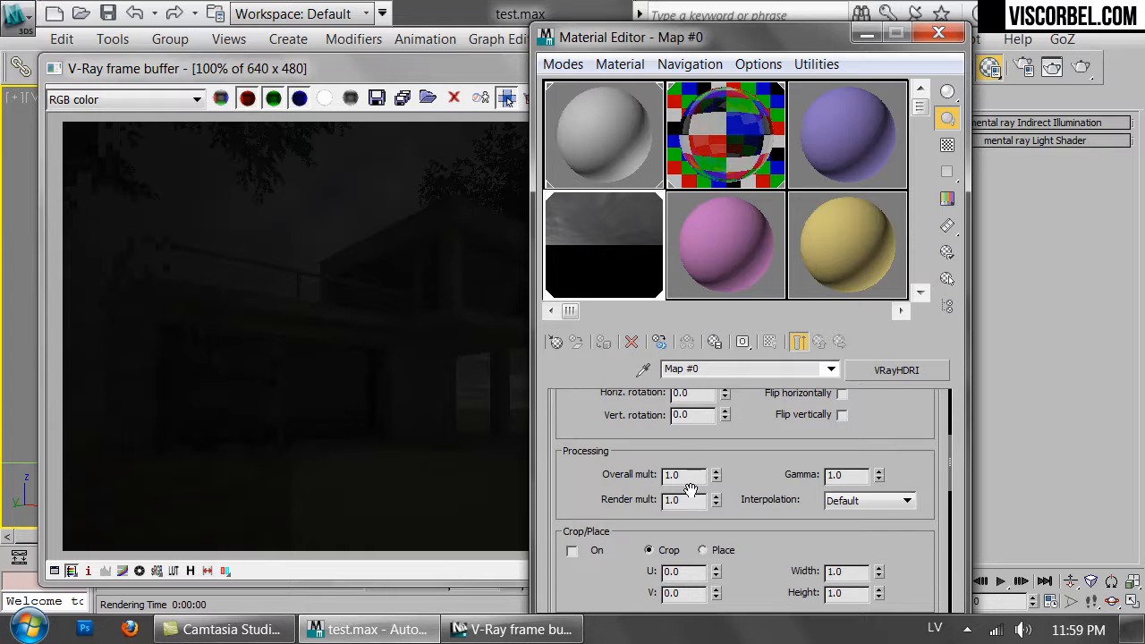
scroll(747, 537, up, 2)
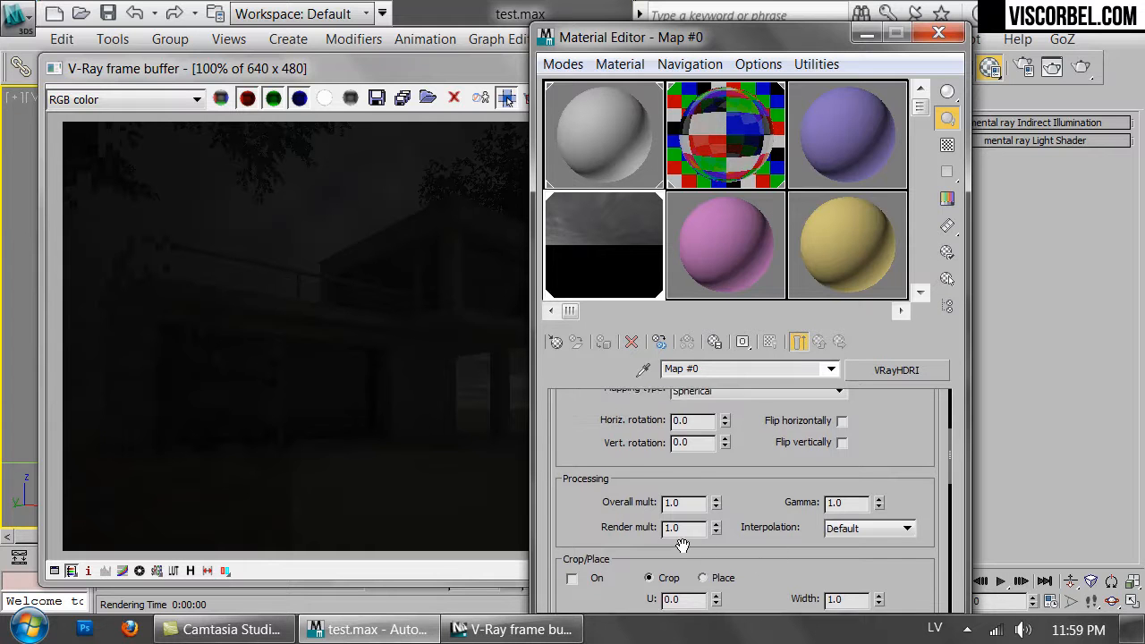
double_click(687, 531)
text(100)
Start a new test render of the camera view and cancel it.
click(280, 344)
click(639, 98)
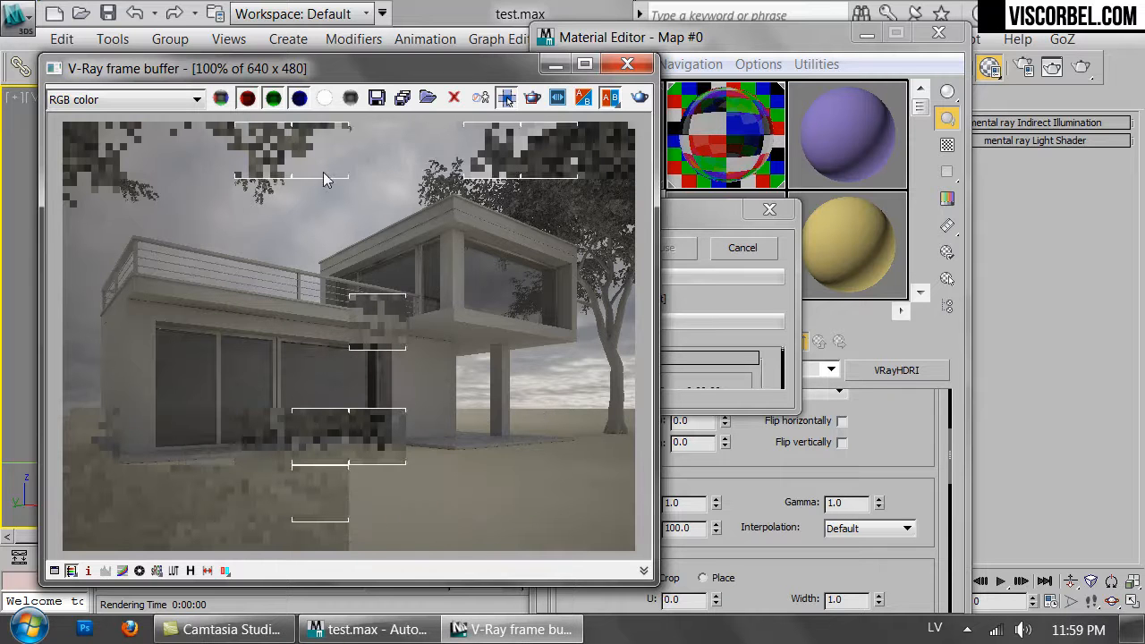
click(750, 248)
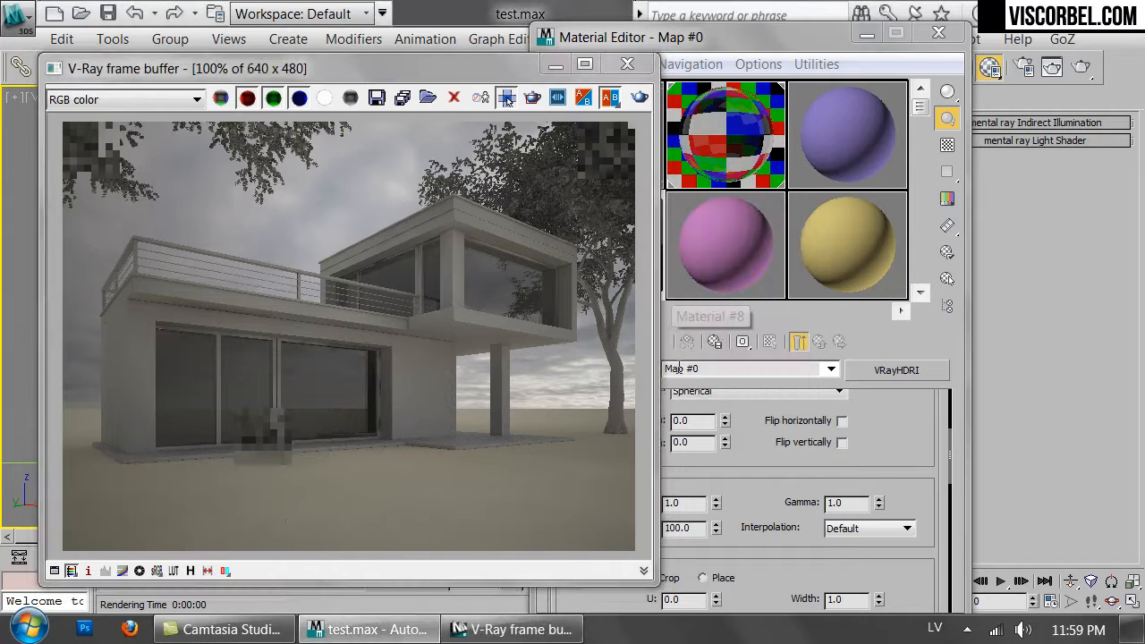
Set the HDRI map's gamma to 0.75 in the Processing settings.
click(796, 573)
drag(797, 572, 795, 554)
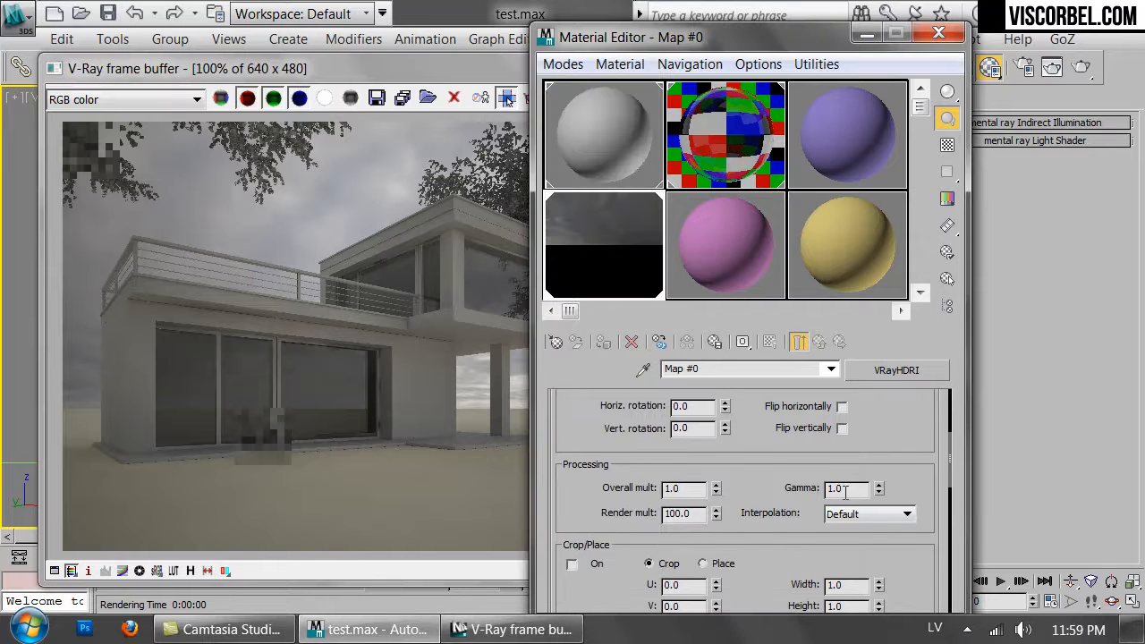
click(164, 428)
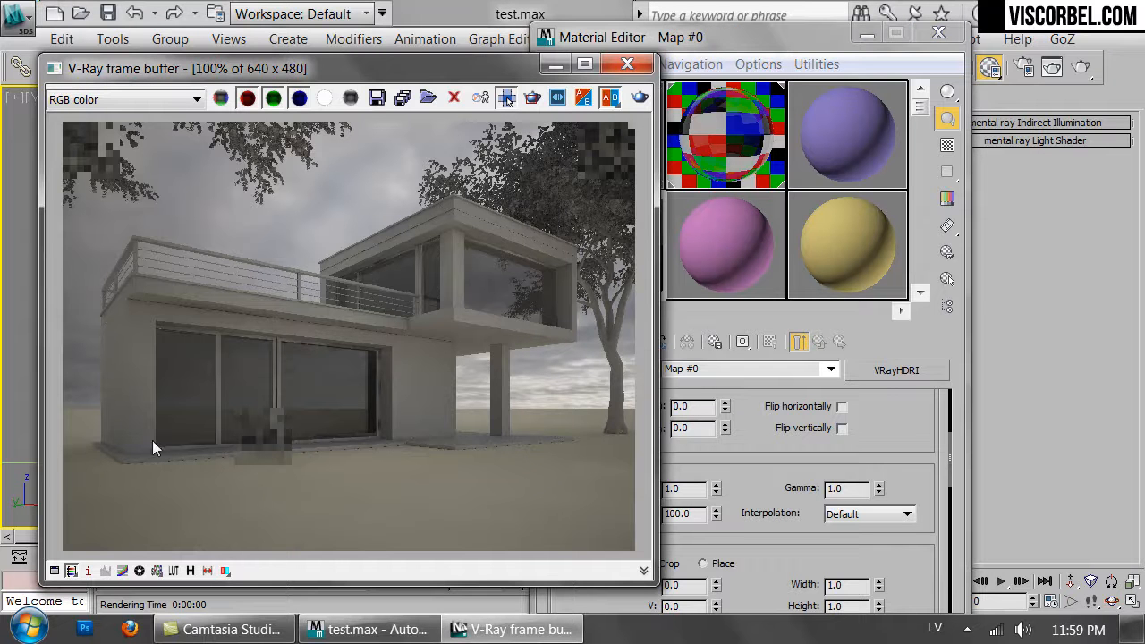
click(832, 469)
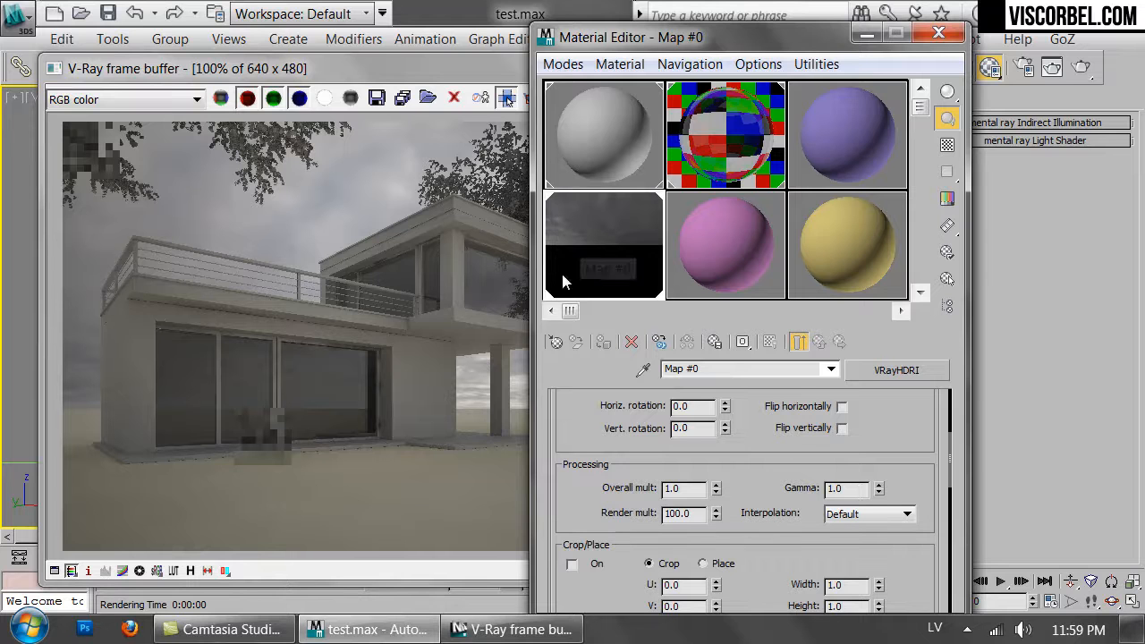
double_click(851, 490)
text(.)
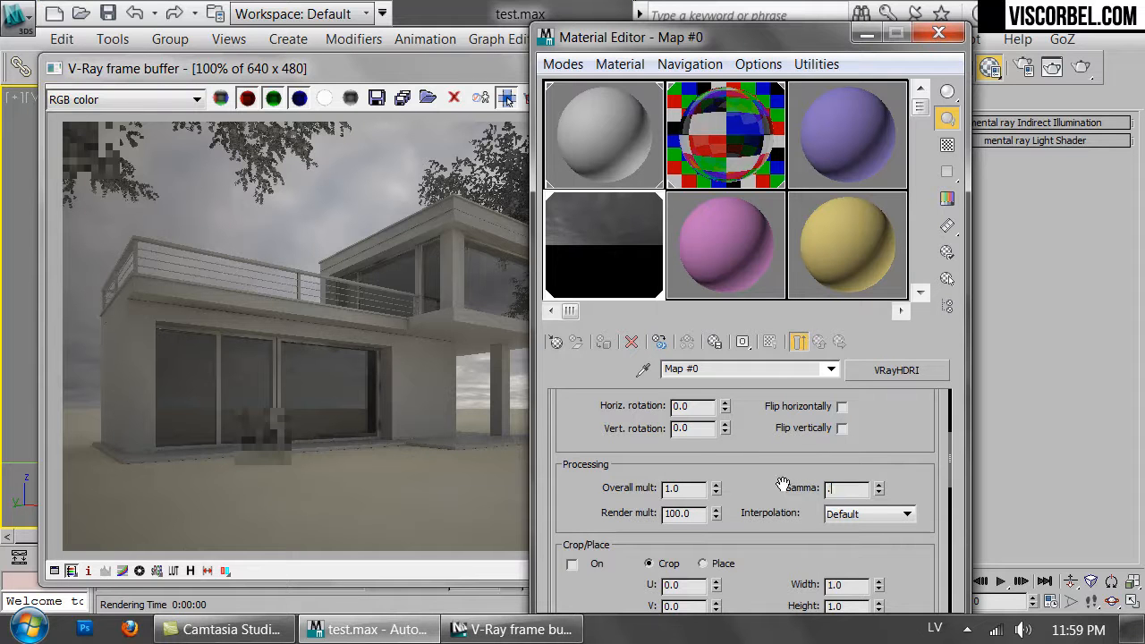
text(75)
key(Return)
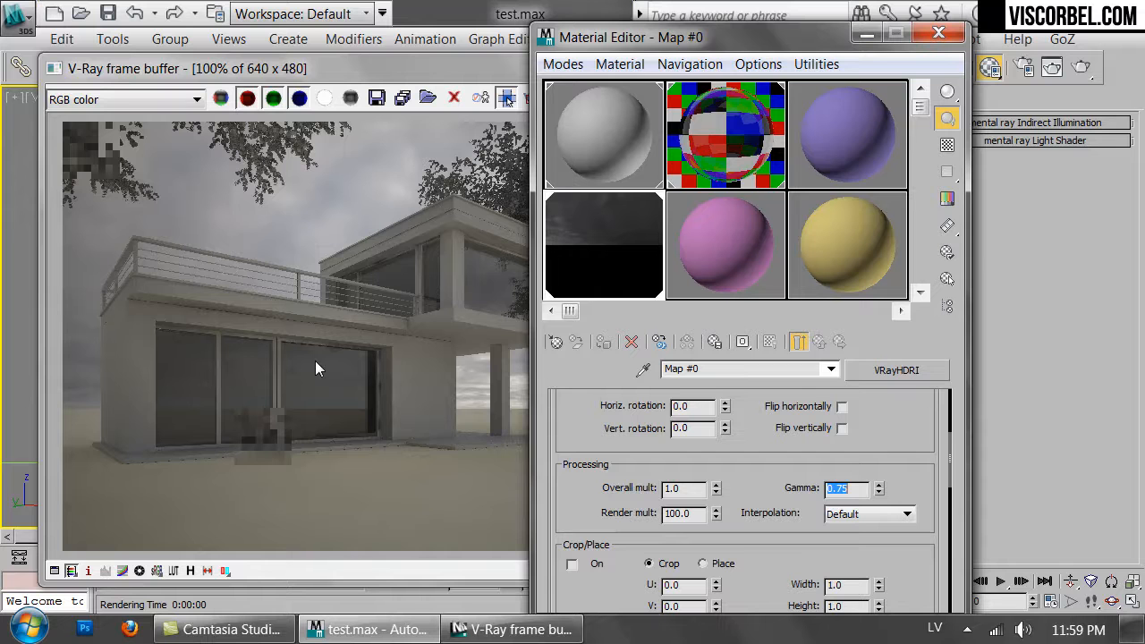
drag(857, 491, 842, 491)
Re-render the camera view and close the frame buffer.
click(236, 412)
click(638, 98)
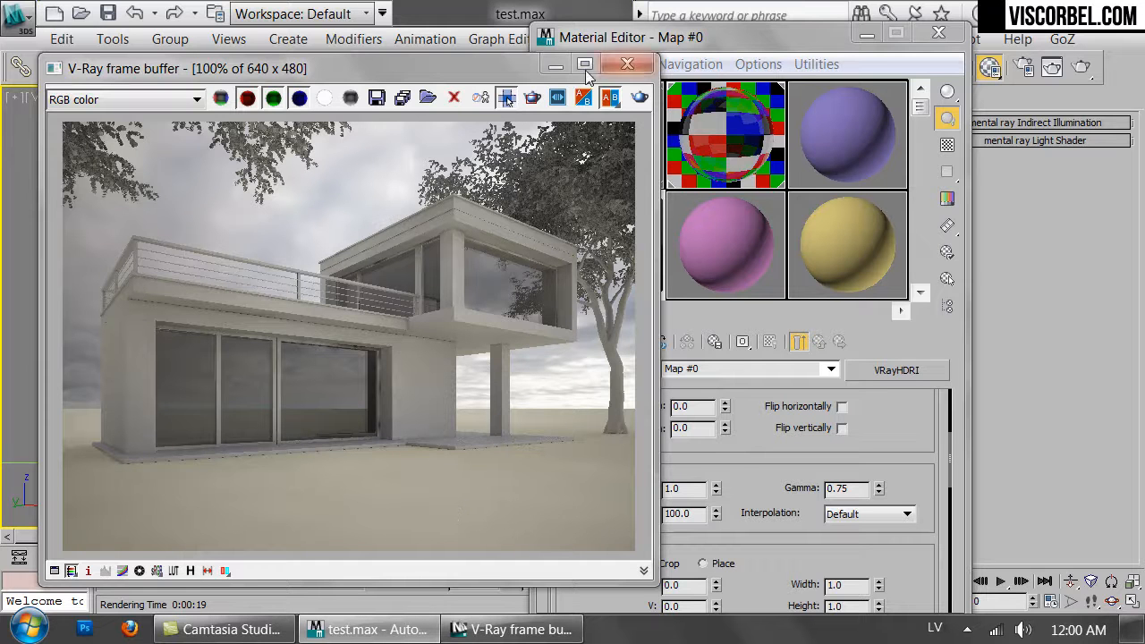
click(627, 67)
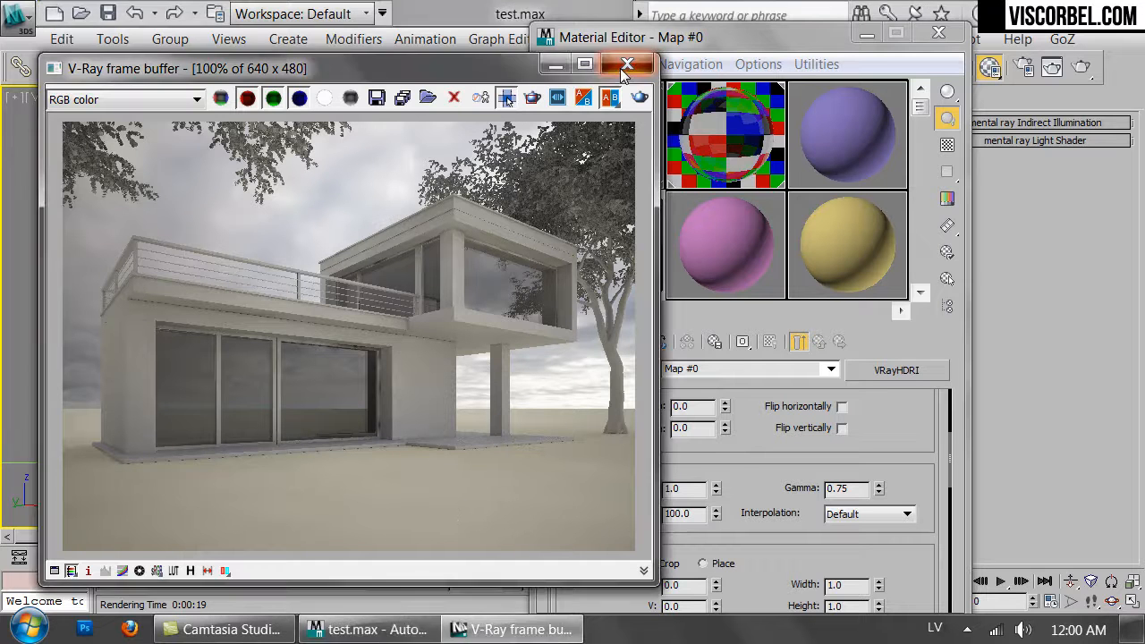
Close the Material Editor and the V-Ray messages window and deselect everything.
click(939, 33)
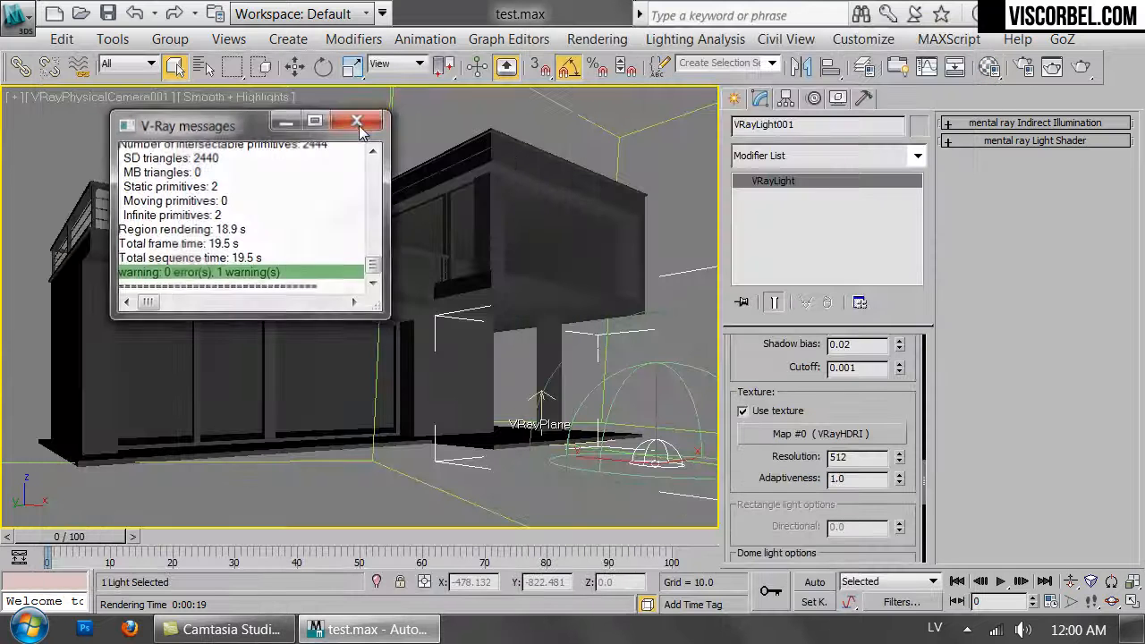
click(358, 119)
click(695, 174)
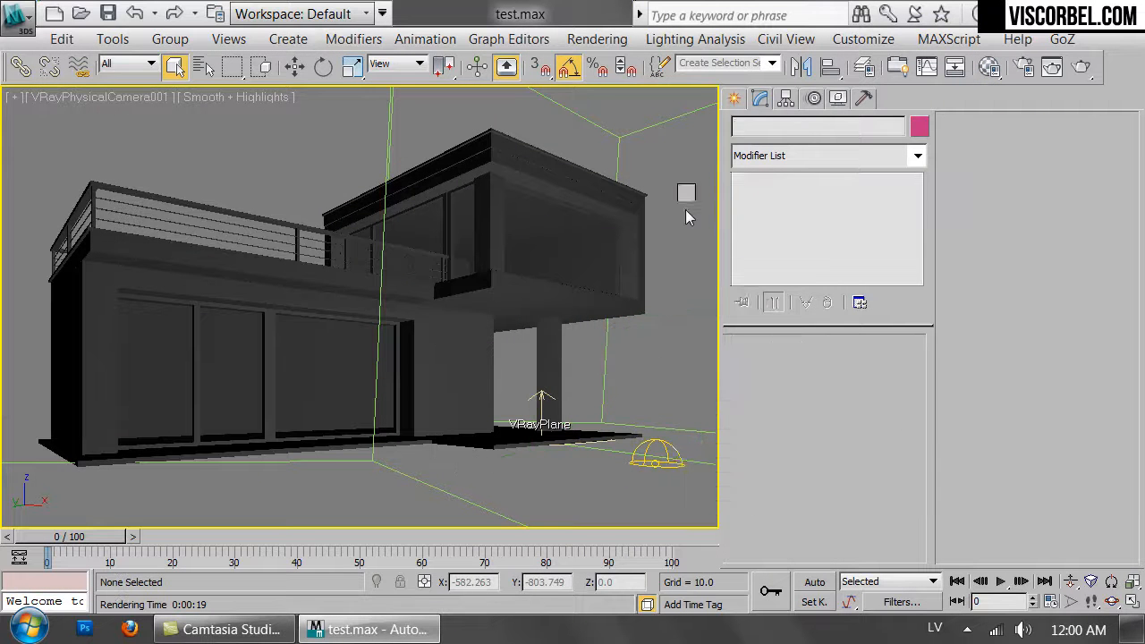
Switch the viewport to the Top view.
right_click(680, 201)
click(702, 123)
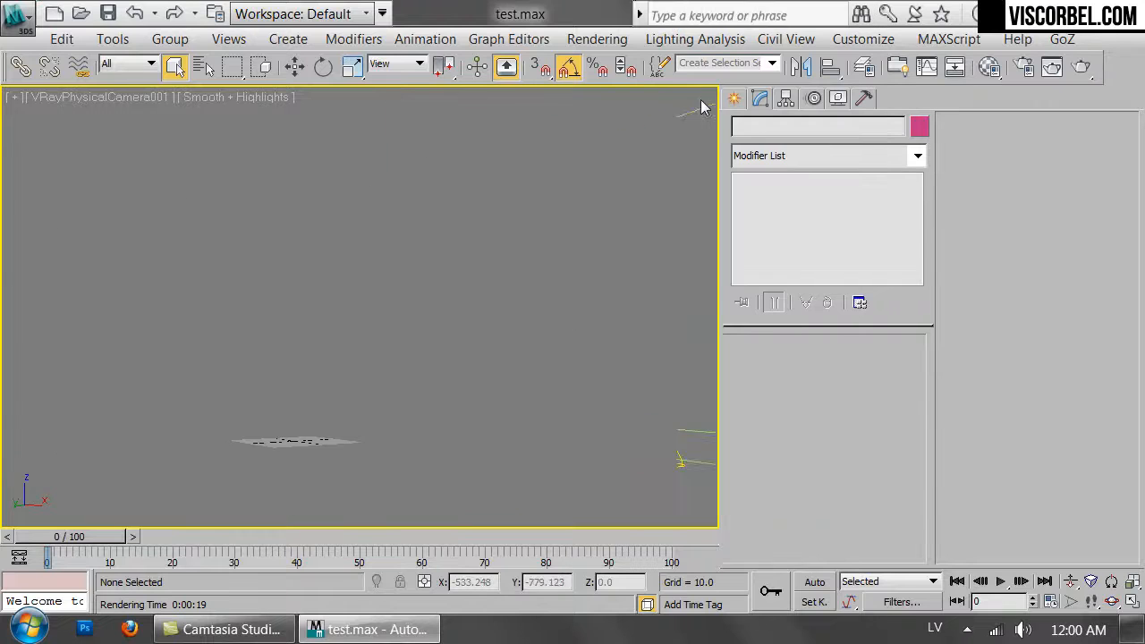
key(t)
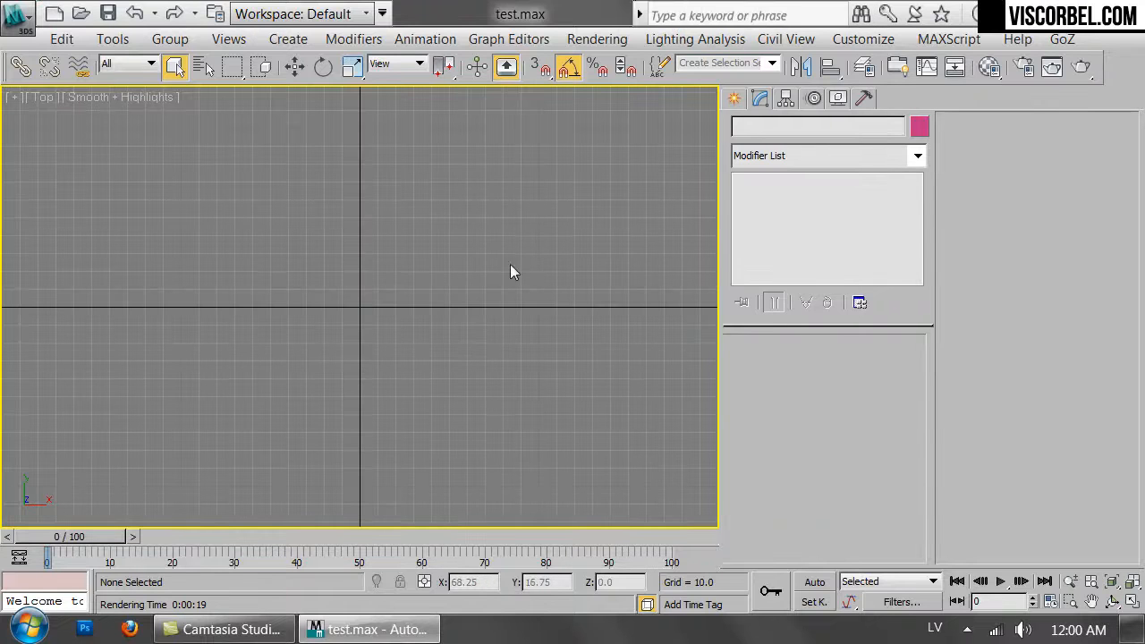
Create a VRayPhysicalCamera in the Top view aimed at the house and switch the viewport to it.
click(734, 98)
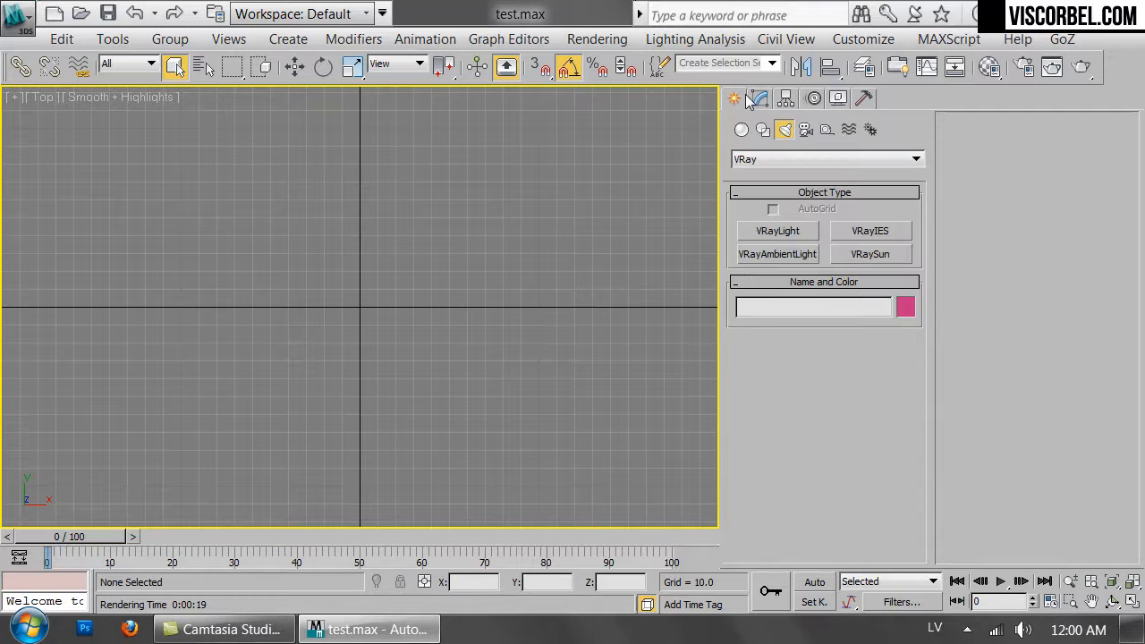
click(806, 130)
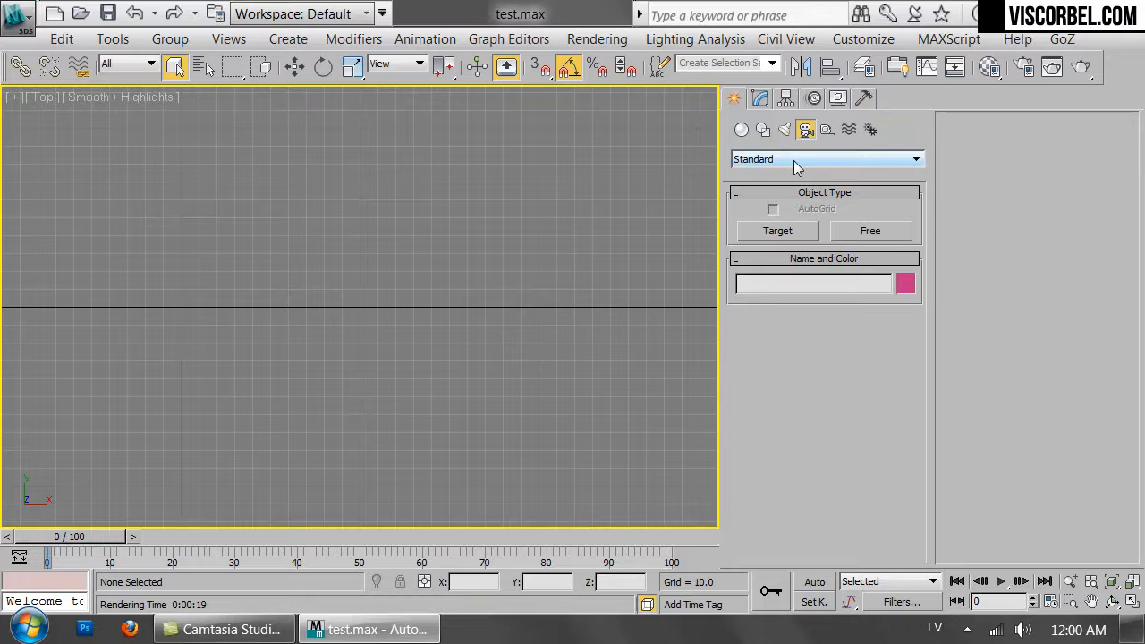
click(797, 161)
click(768, 184)
click(855, 231)
drag(235, 486, 534, 174)
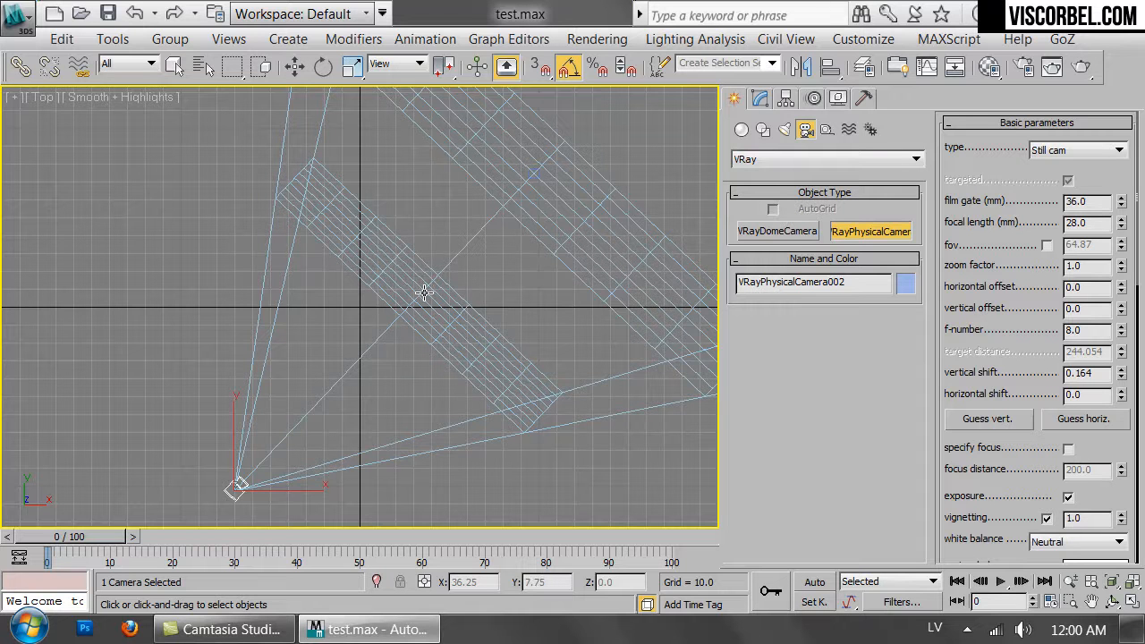
key(c)
middle_drag(435, 213, 442, 248)
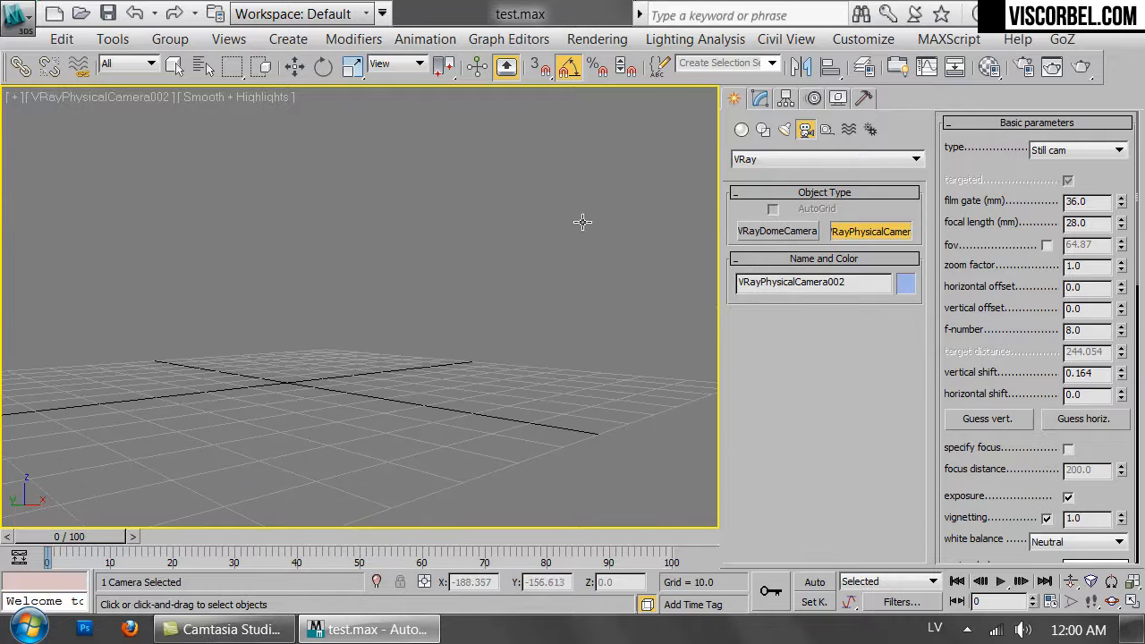
Instance the HDRI map from the Material Editor into the Environment Map slot and close Environment and Effects.
key(m)
drag(716, 37, 723, 126)
click(596, 39)
click(614, 191)
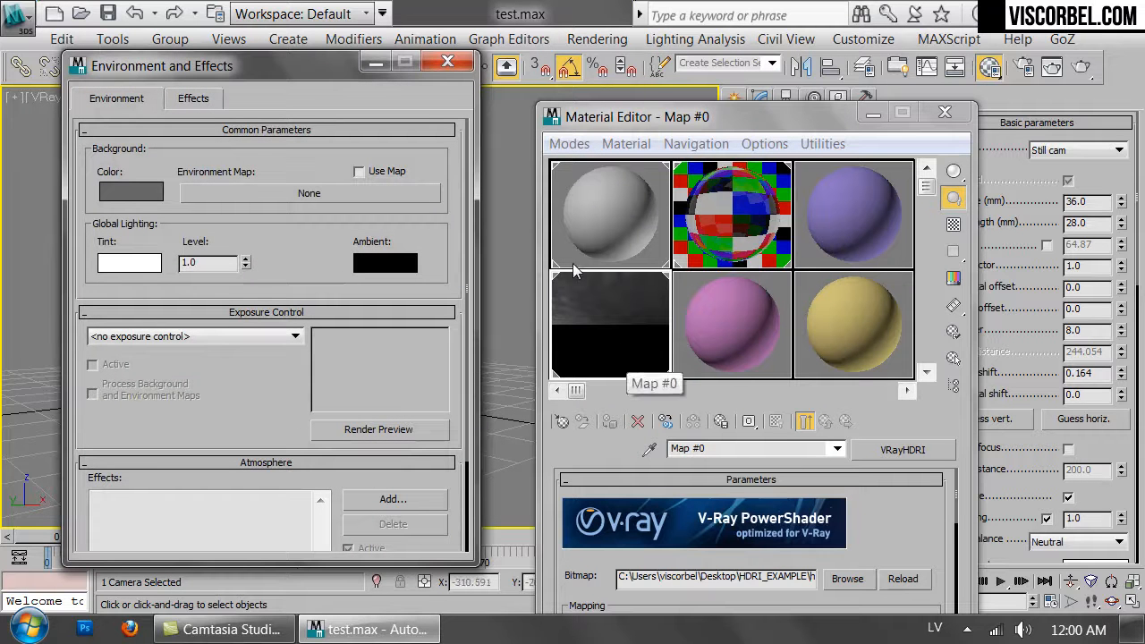
drag(558, 308, 395, 196)
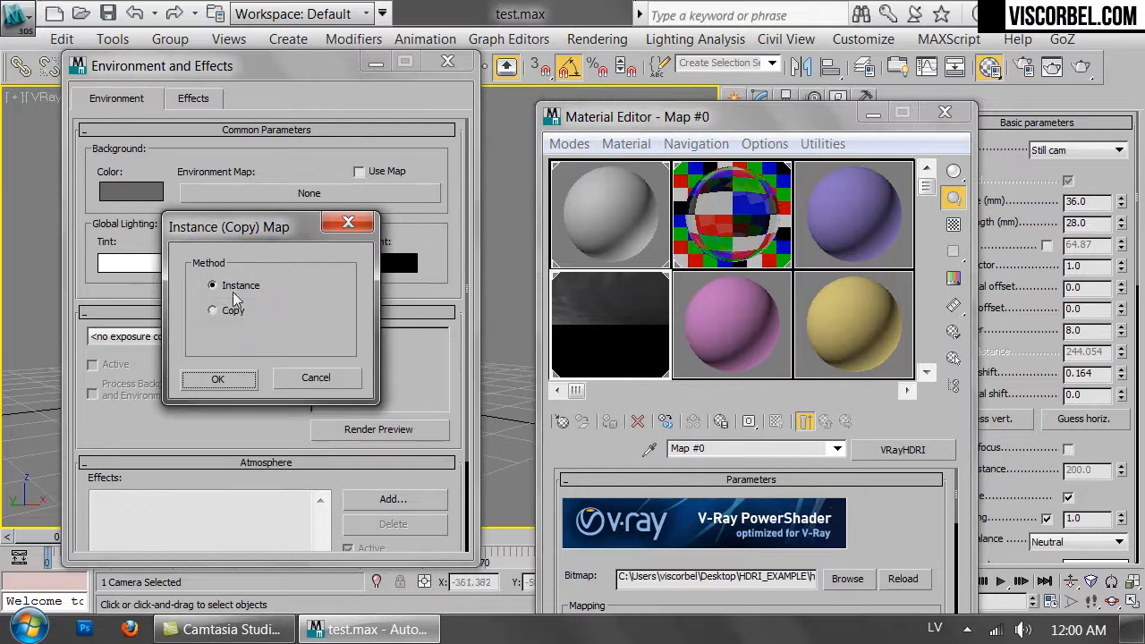
click(246, 379)
click(448, 63)
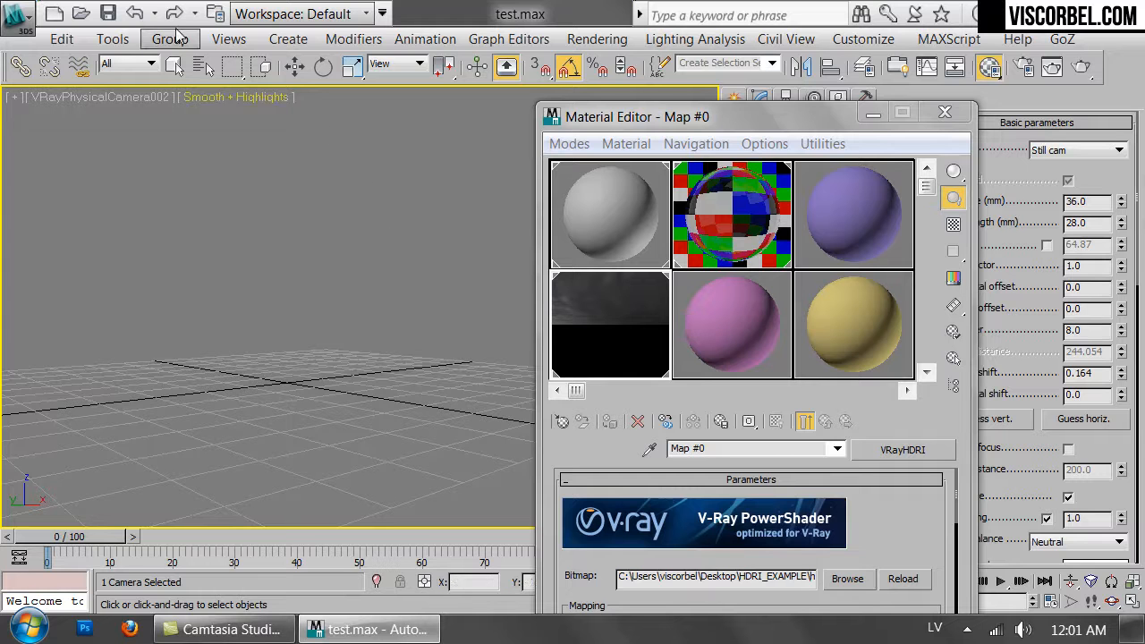
Set the viewport background to Environment Background and close the Material Editor.
click(229, 39)
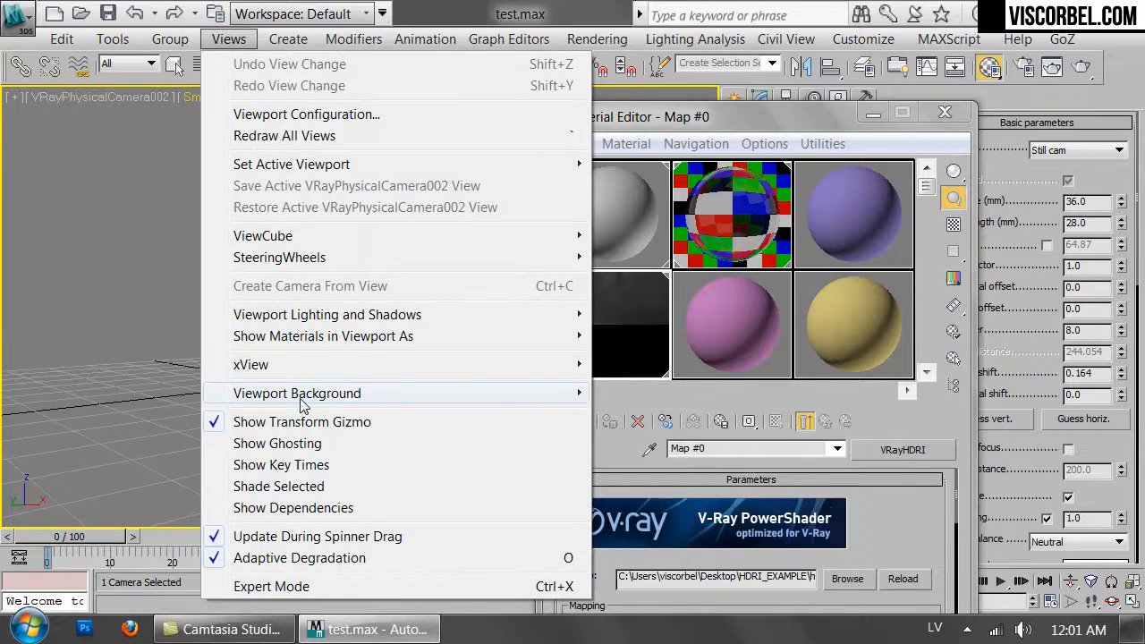
mouse_move(301, 396)
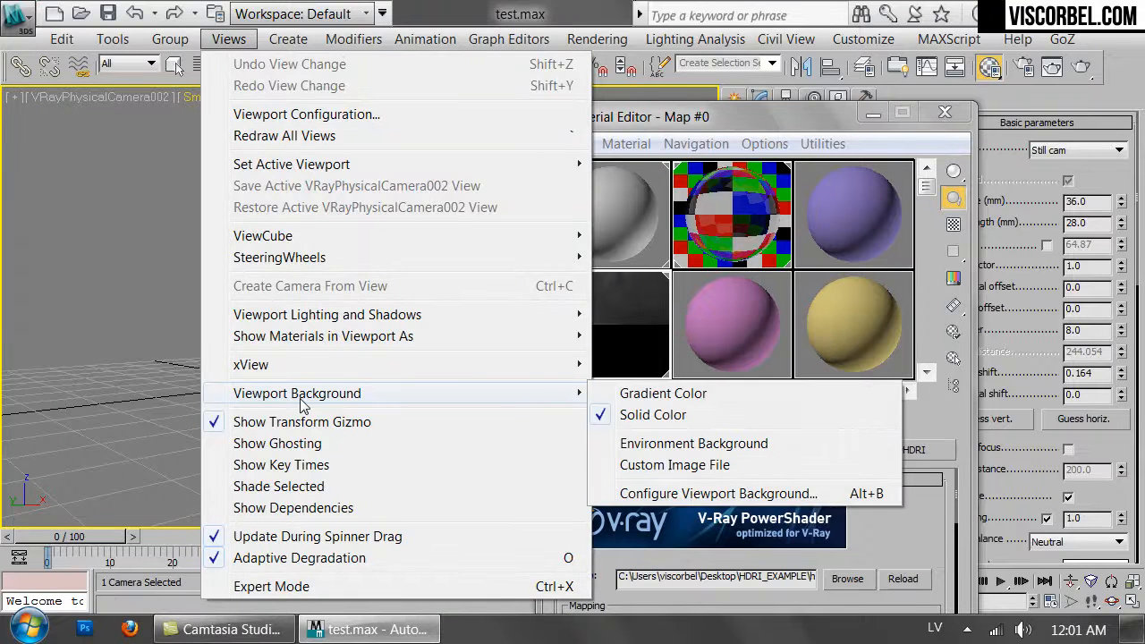
click(662, 447)
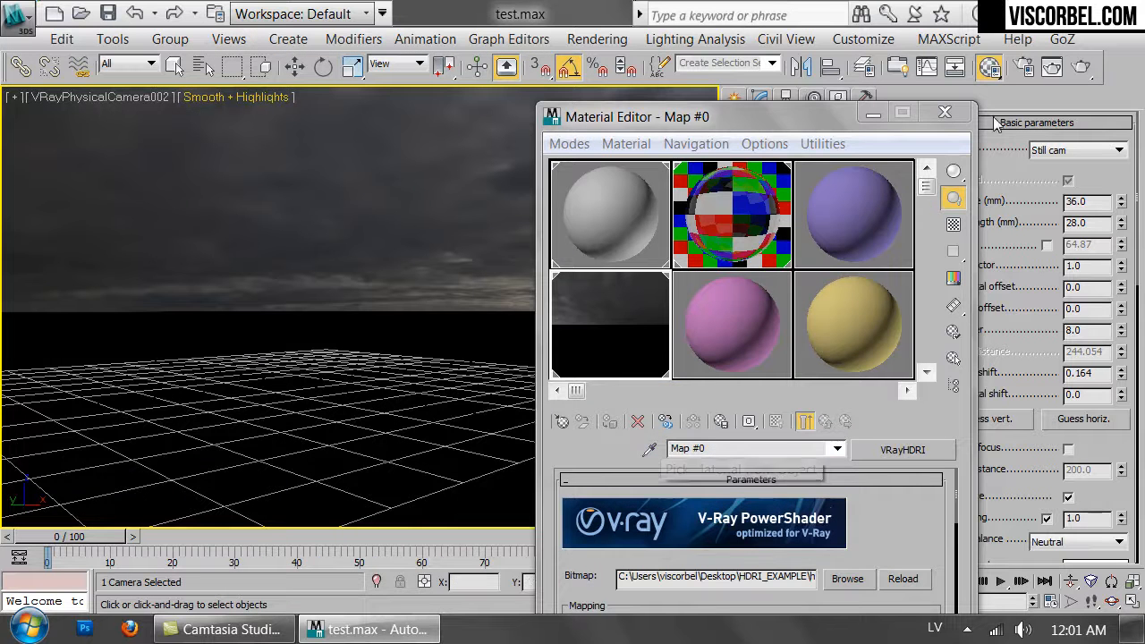
click(945, 112)
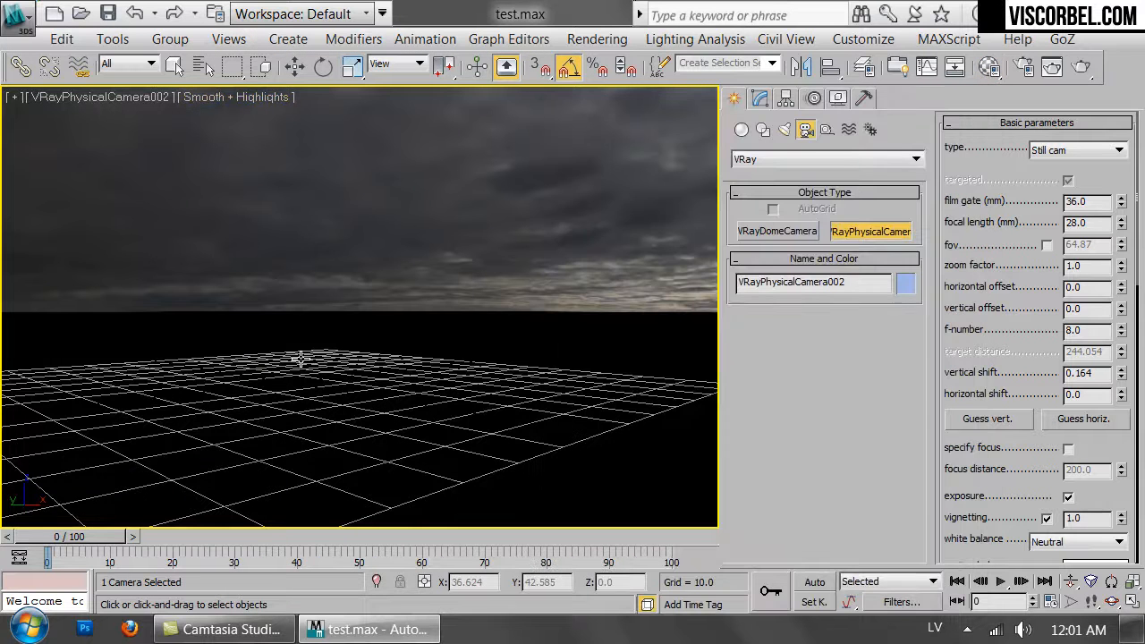
Re-aim the camera with Walk Through so it faces the bright sun area of the HDRI sky.
key(Up)
drag(286, 376, 438, 358)
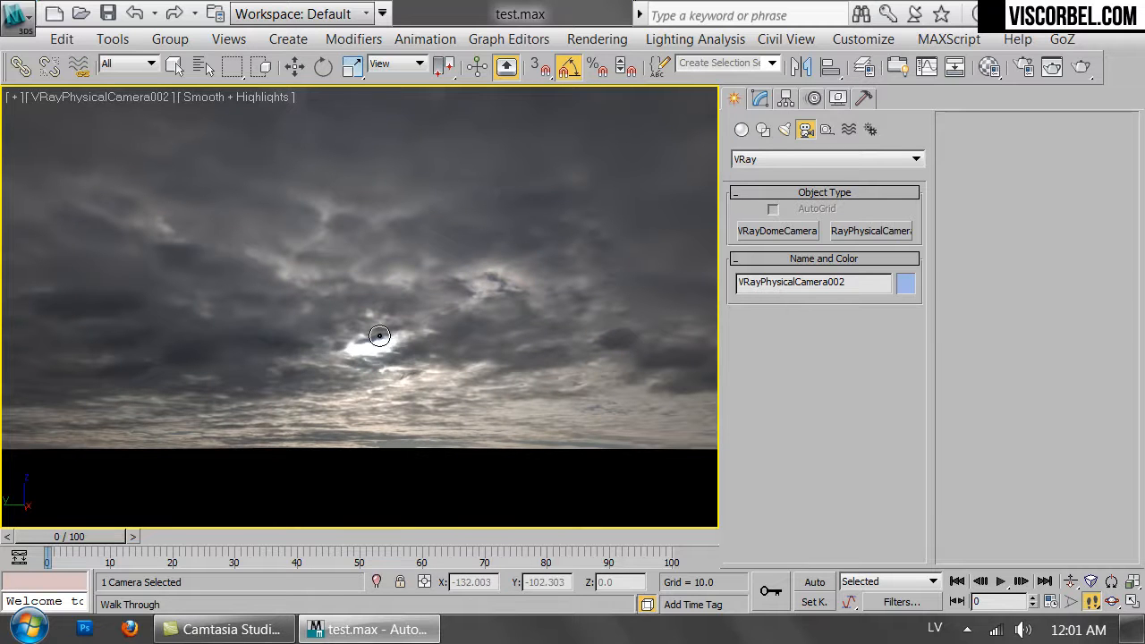
drag(397, 358, 395, 363)
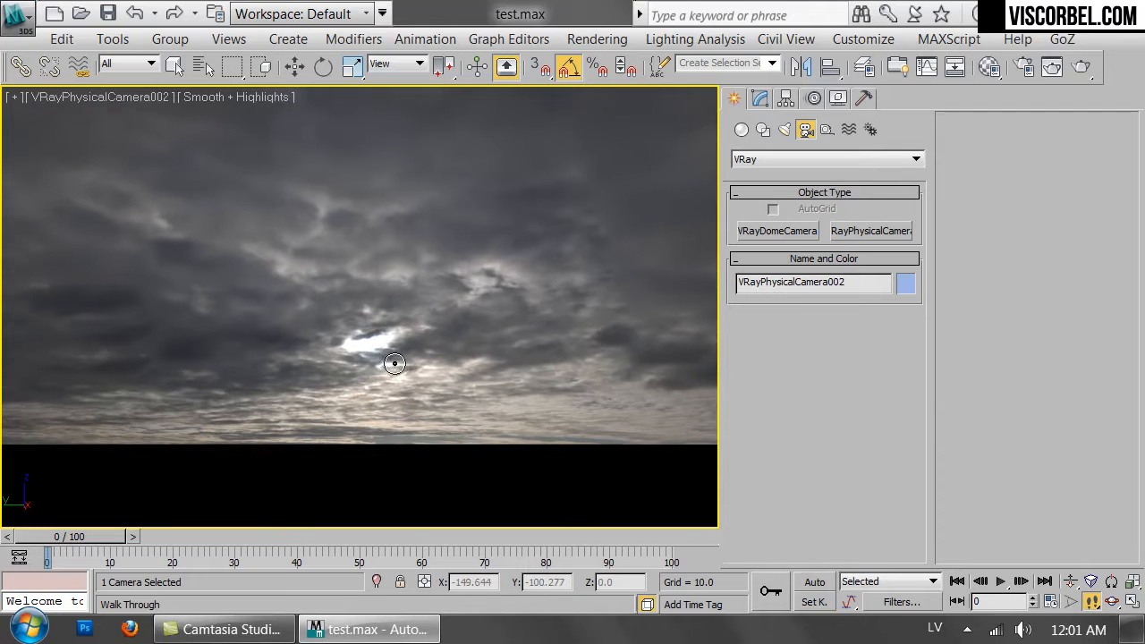
right_click(534, 263)
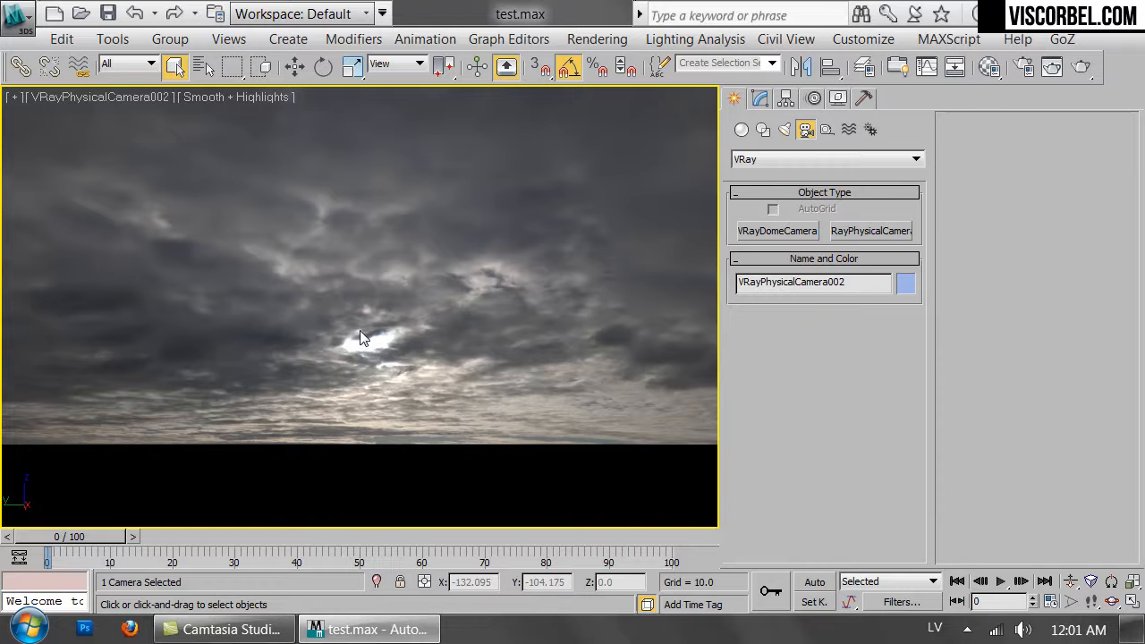
Set the HDRI map's Overall mult to 0.2 in the Material Editor and close the editor.
key(m)
drag(581, 568, 642, 385)
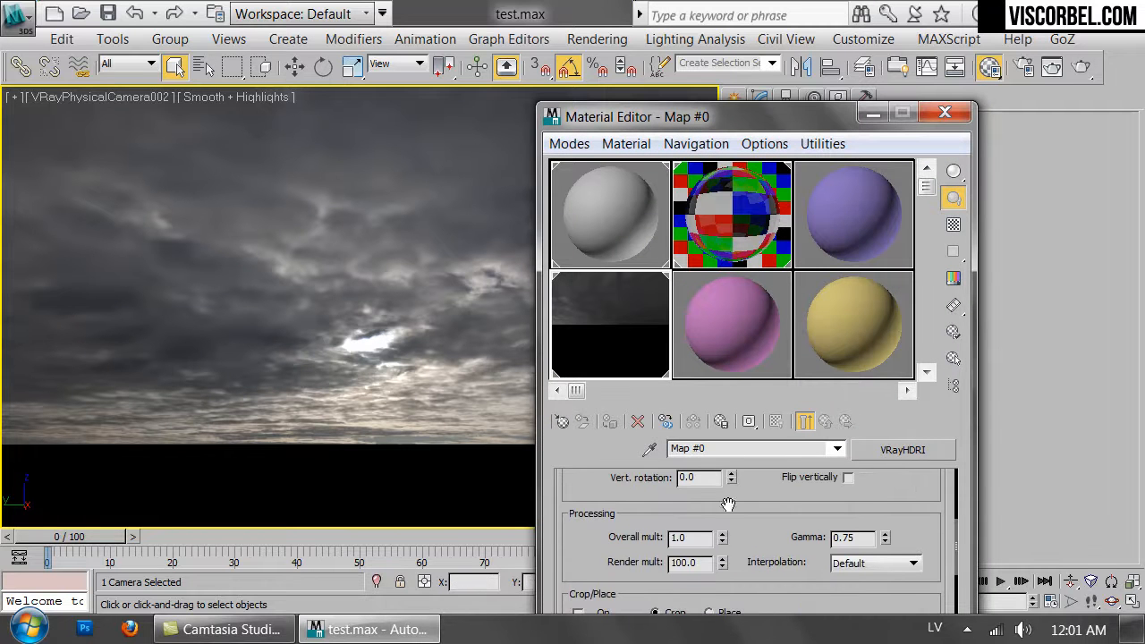
double_click(693, 543)
text(5)
key(Return)
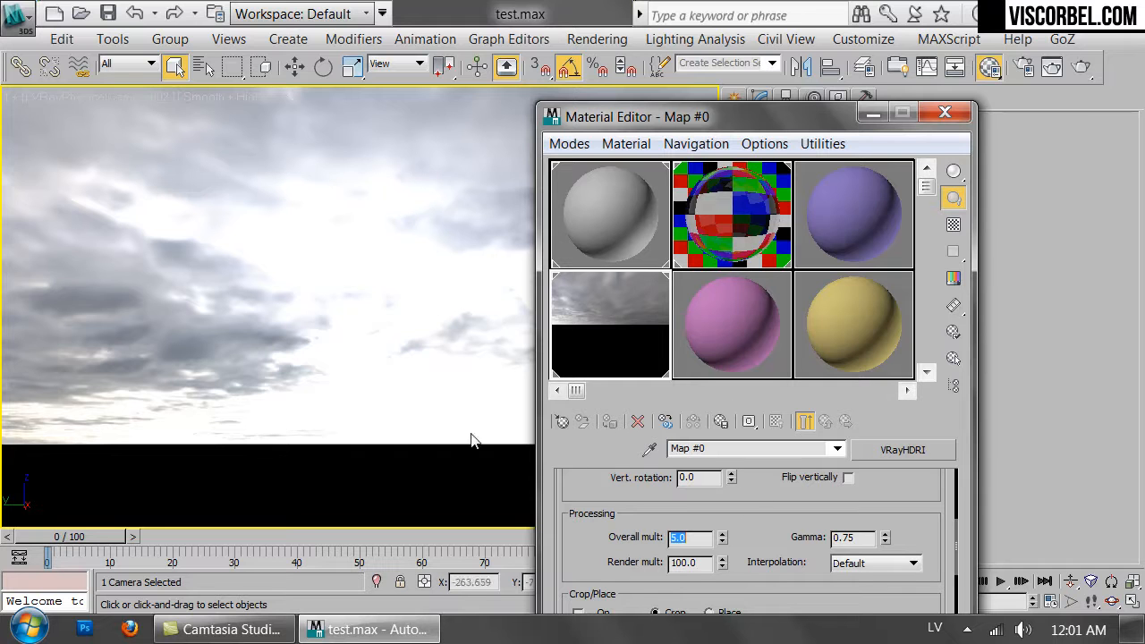
text(0.5)
key(Return)
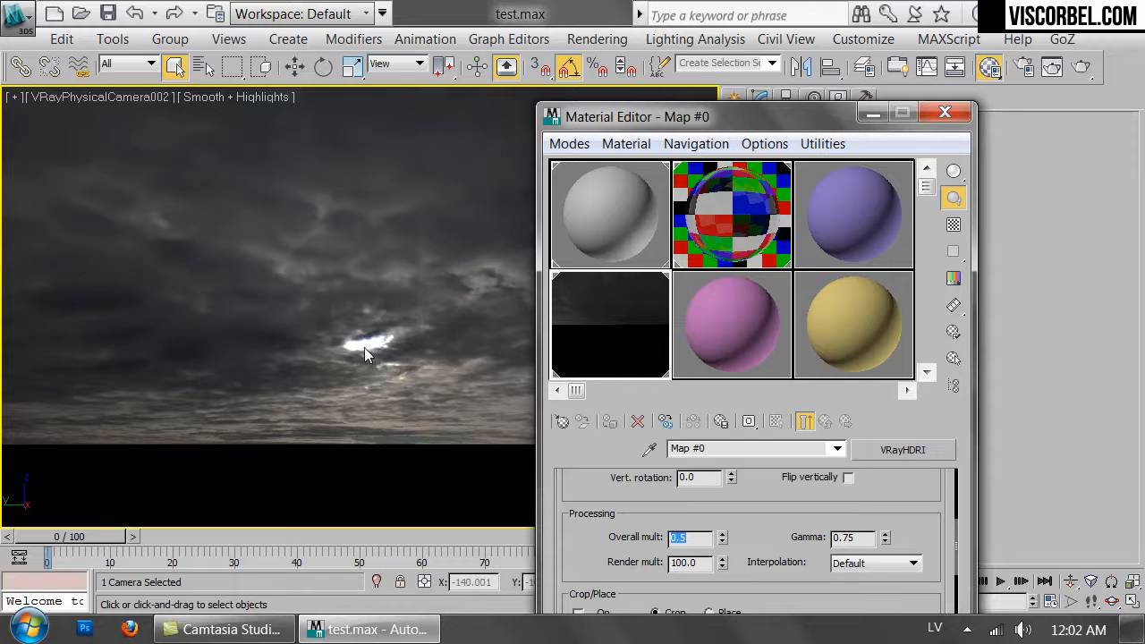
click(722, 541)
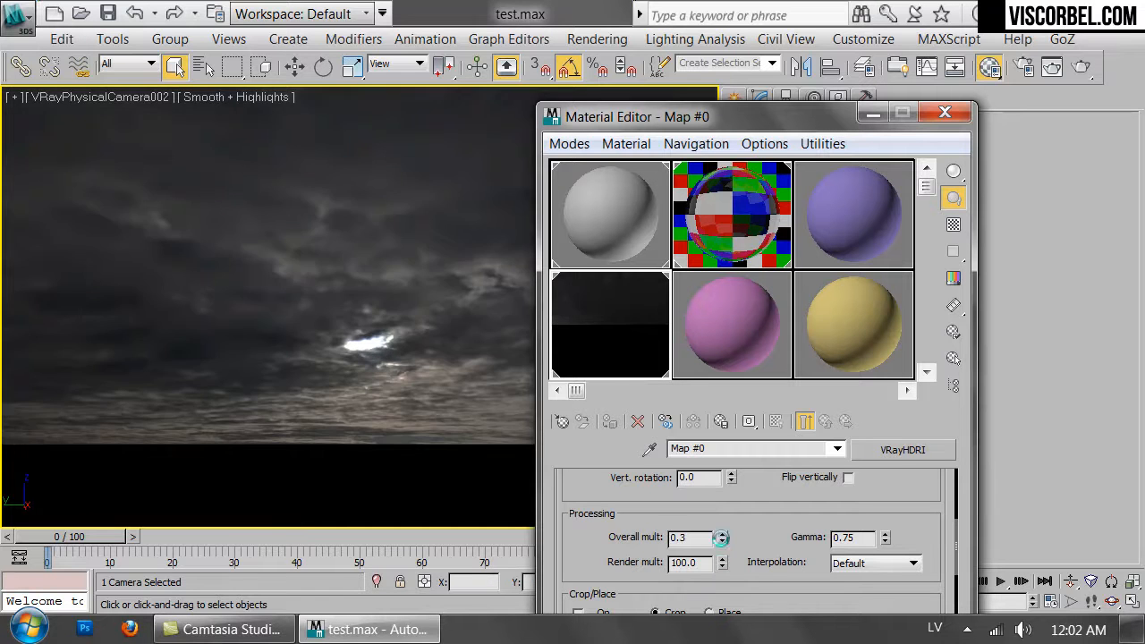
click(722, 542)
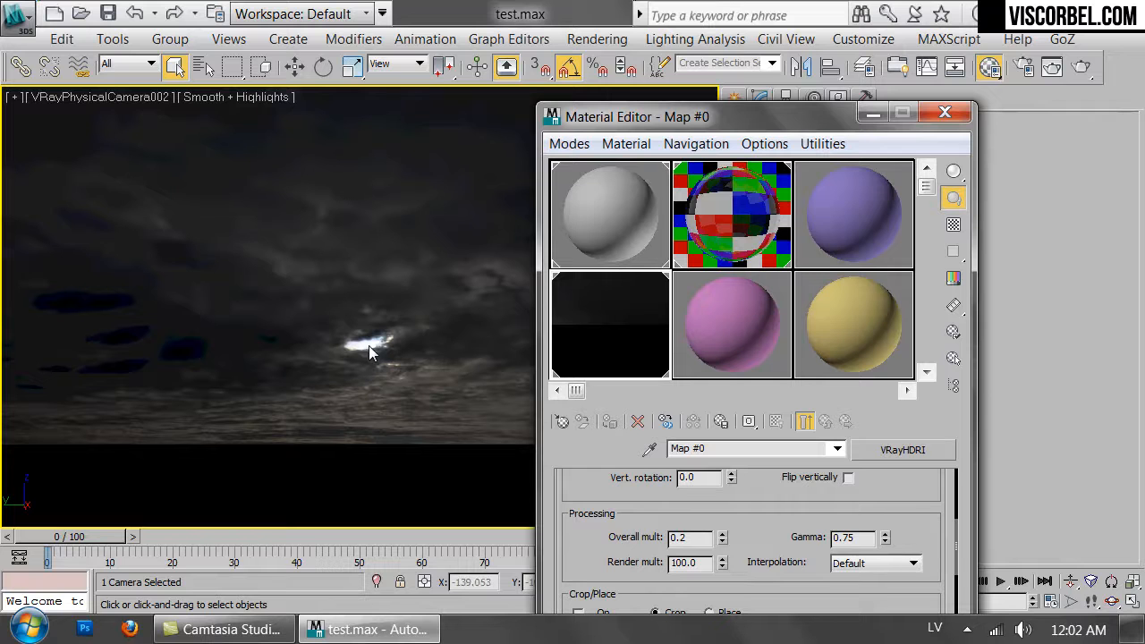
click(945, 112)
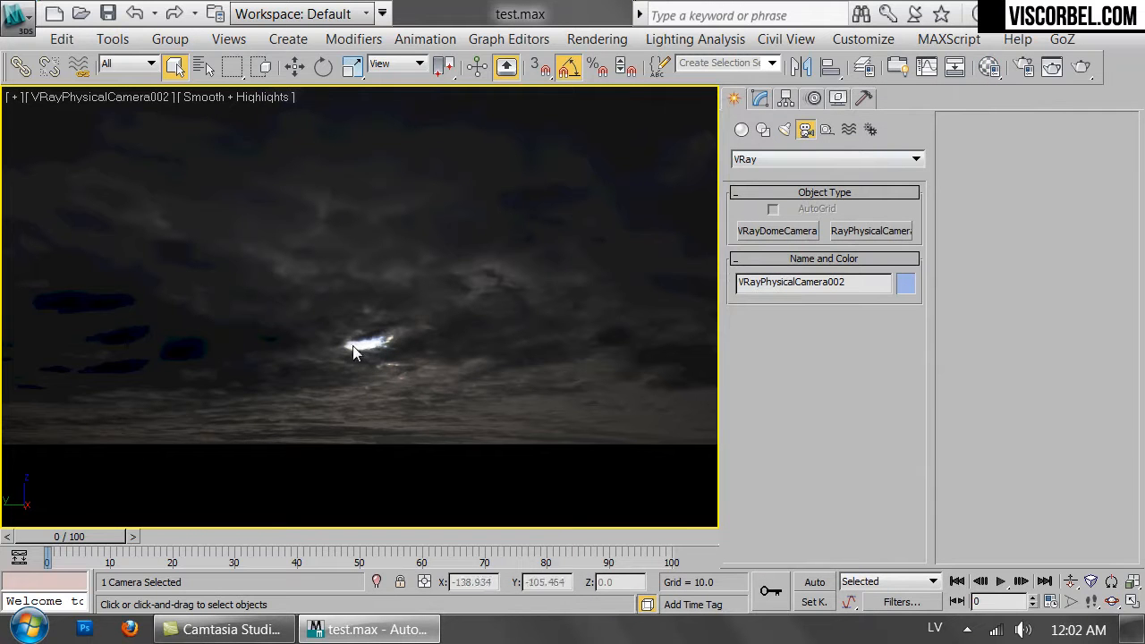
Create a VRaySun in the Top view pointing towards the house, declining the automatic VRaySky environment map.
key(t)
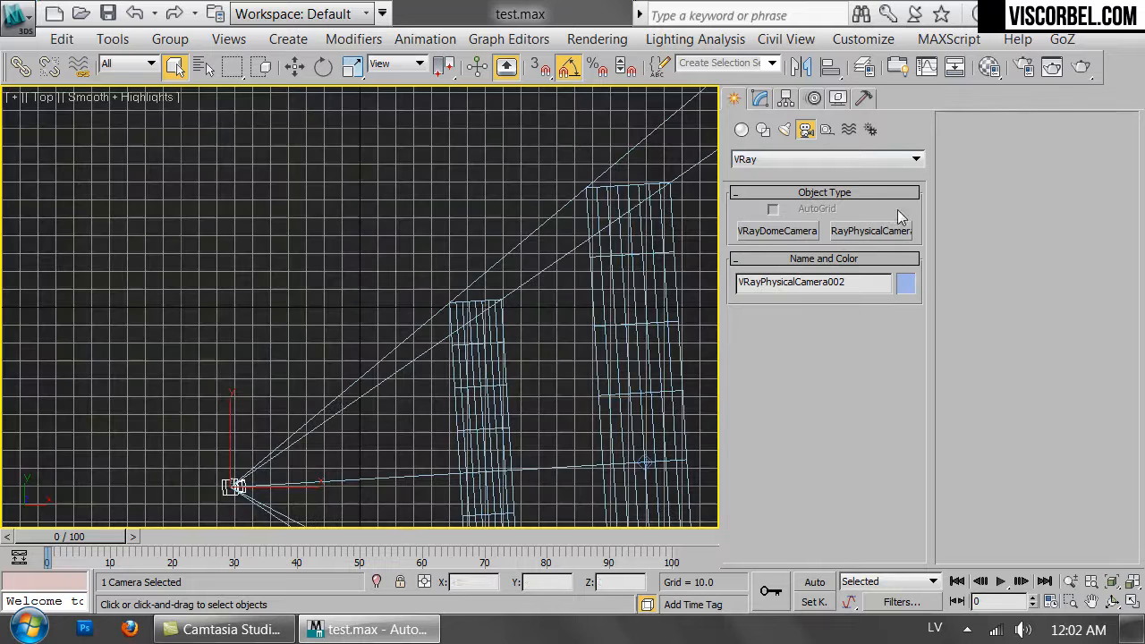
scroll(512, 385, down, 5)
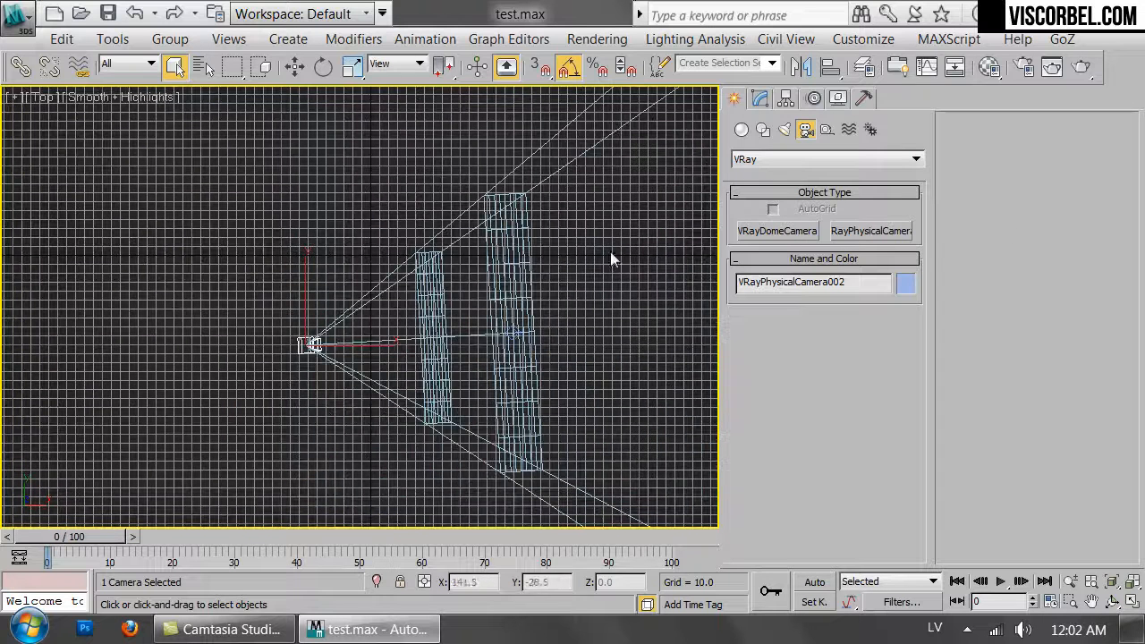
click(784, 130)
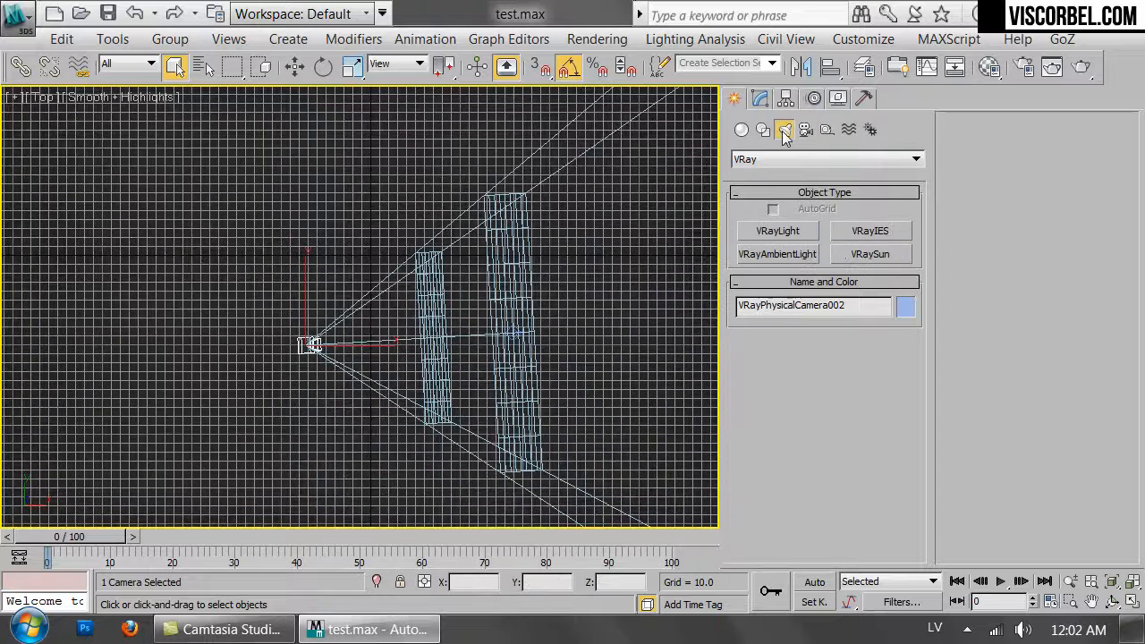
key(g)
click(868, 258)
drag(658, 321, 289, 345)
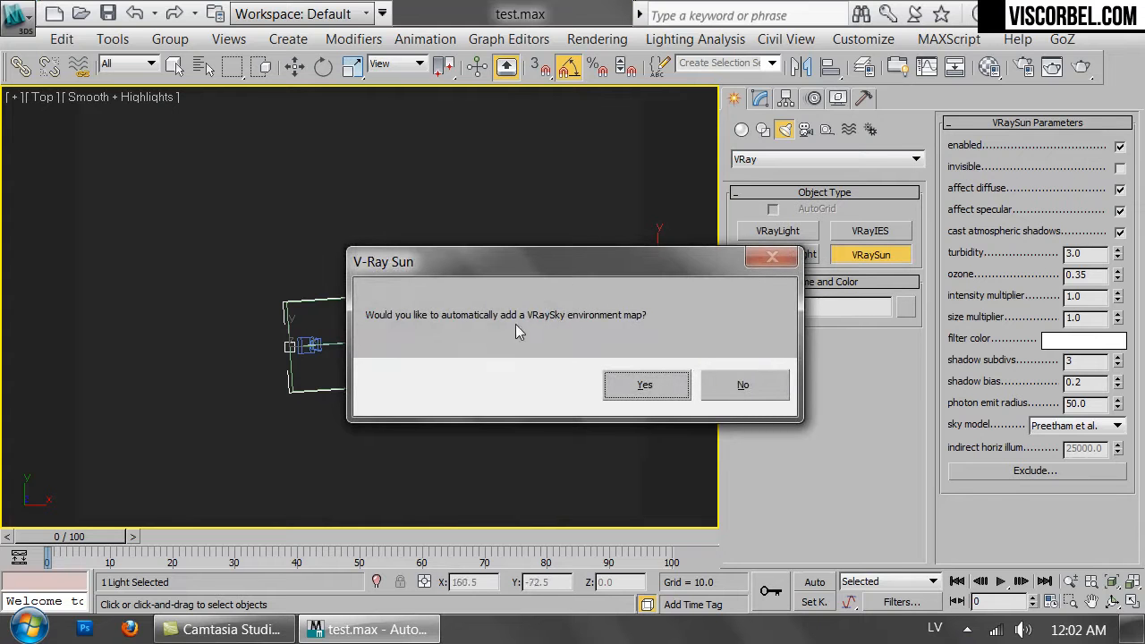
click(754, 390)
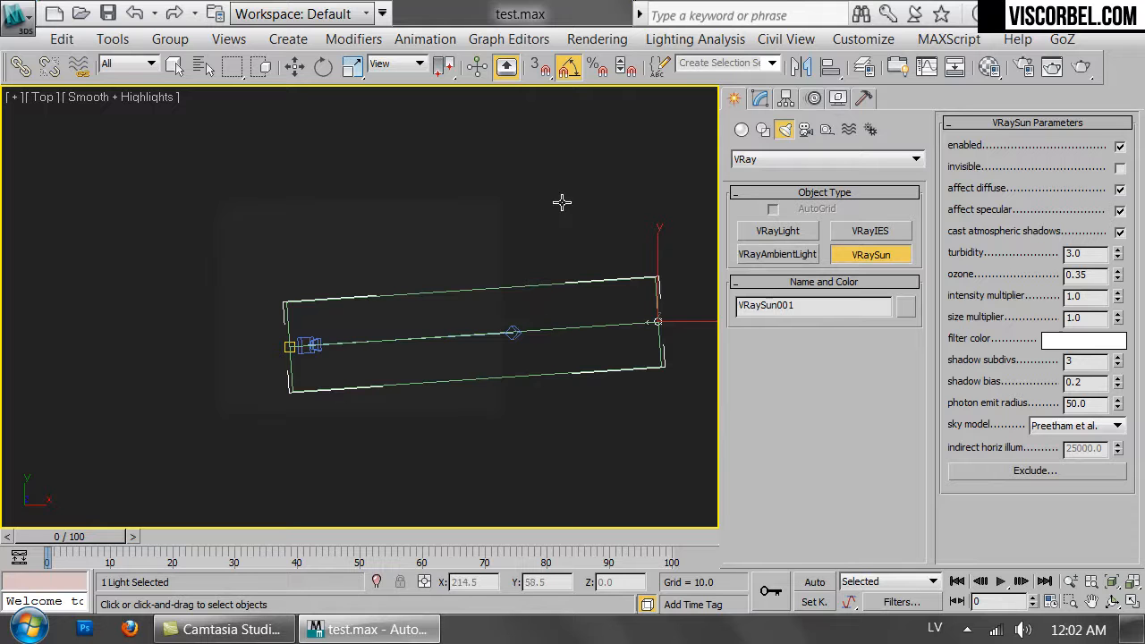
In the camera view, raise the VRaySun up to about 116 units height towards the bright spot in the sky.
key(c)
double_click(538, 168)
key(w)
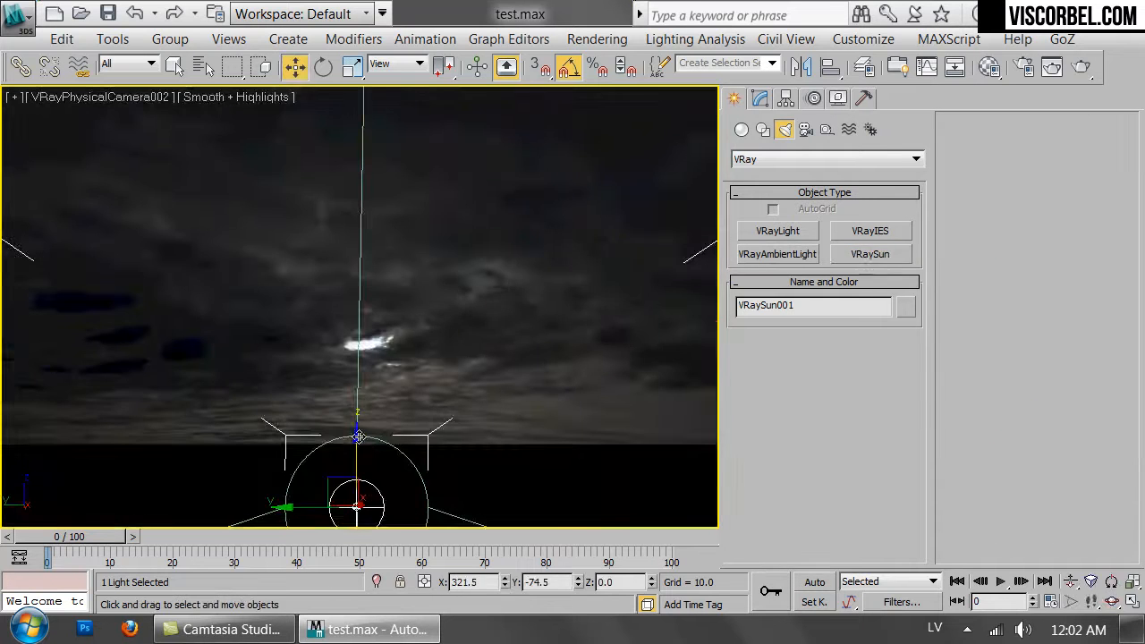
drag(354, 453, 352, 296)
drag(301, 341, 303, 348)
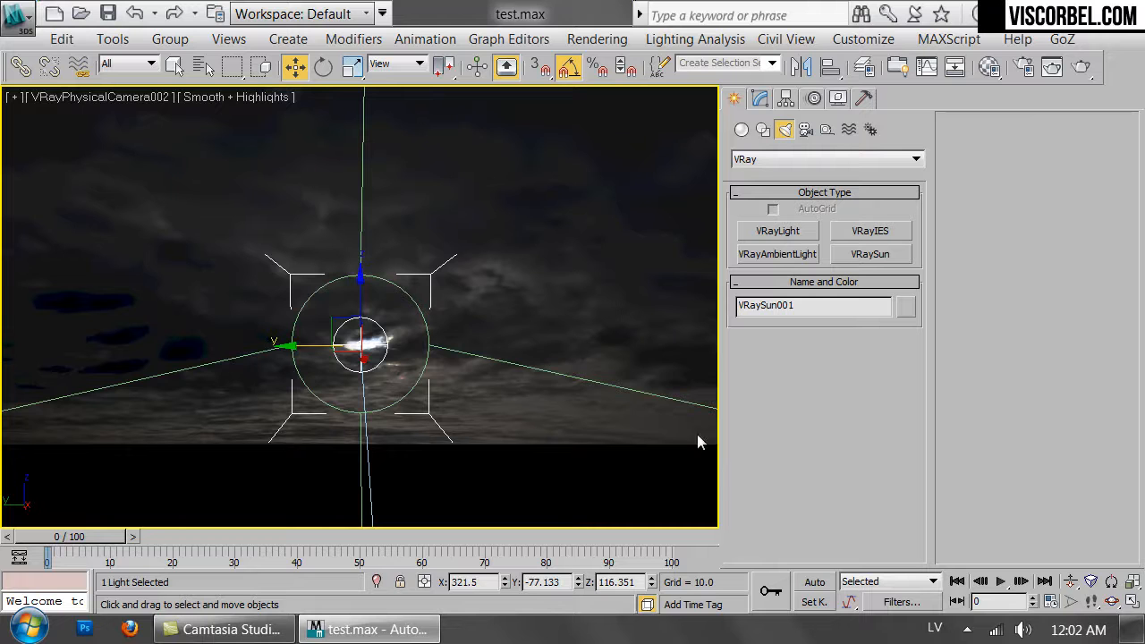
Refine the camera direction with Walk Through and align the VRaySun with the bright cloud spot at about 110 units height.
key(Up)
mouse_move(640, 347)
mouse_down()
mouse_move(588, 348)
mouse_move(559, 365)
mouse_move(630, 363)
mouse_up()
right_click(373, 292)
drag(311, 258, 310, 271)
key(Up)
drag(552, 370, 490, 363)
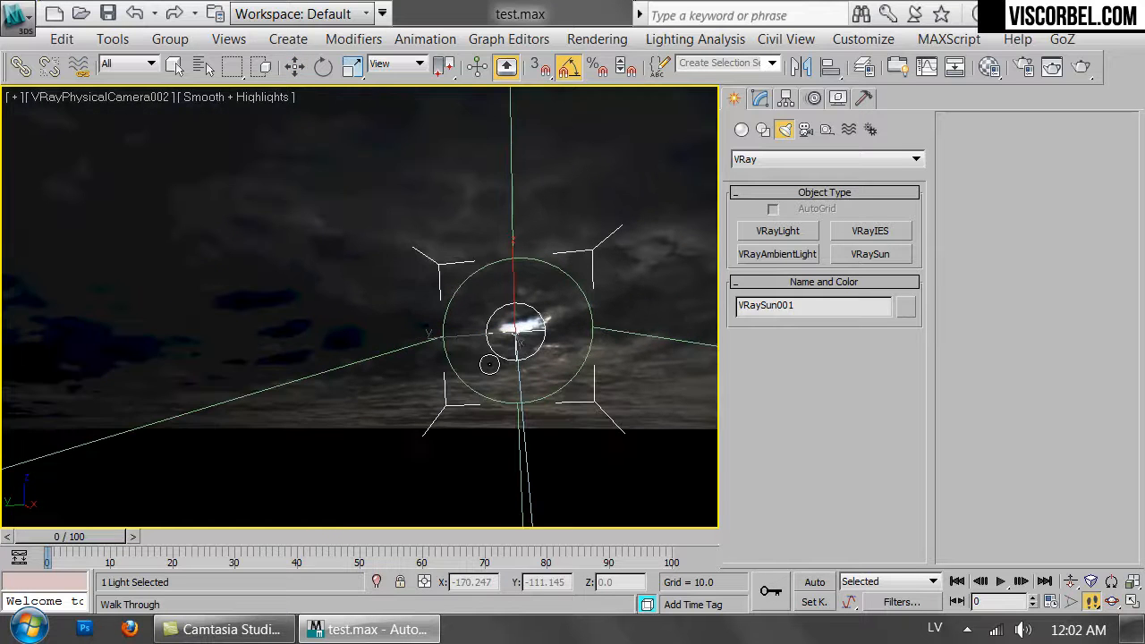
right_click(490, 364)
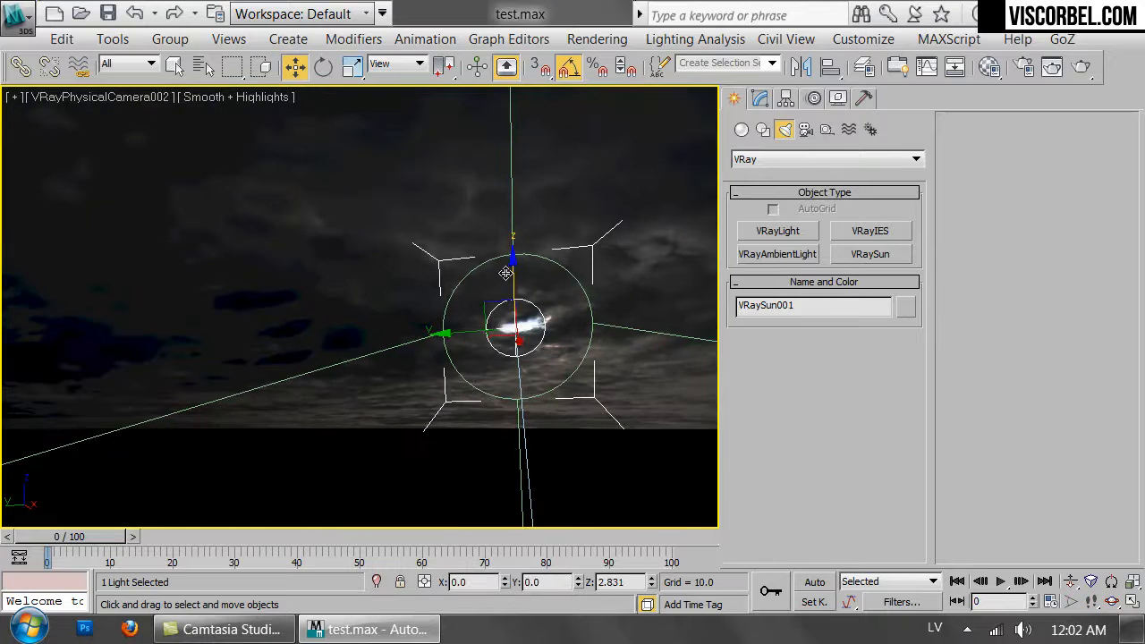
key(Up)
drag(613, 374, 570, 367)
drag(499, 384, 561, 385)
drag(491, 379, 467, 402)
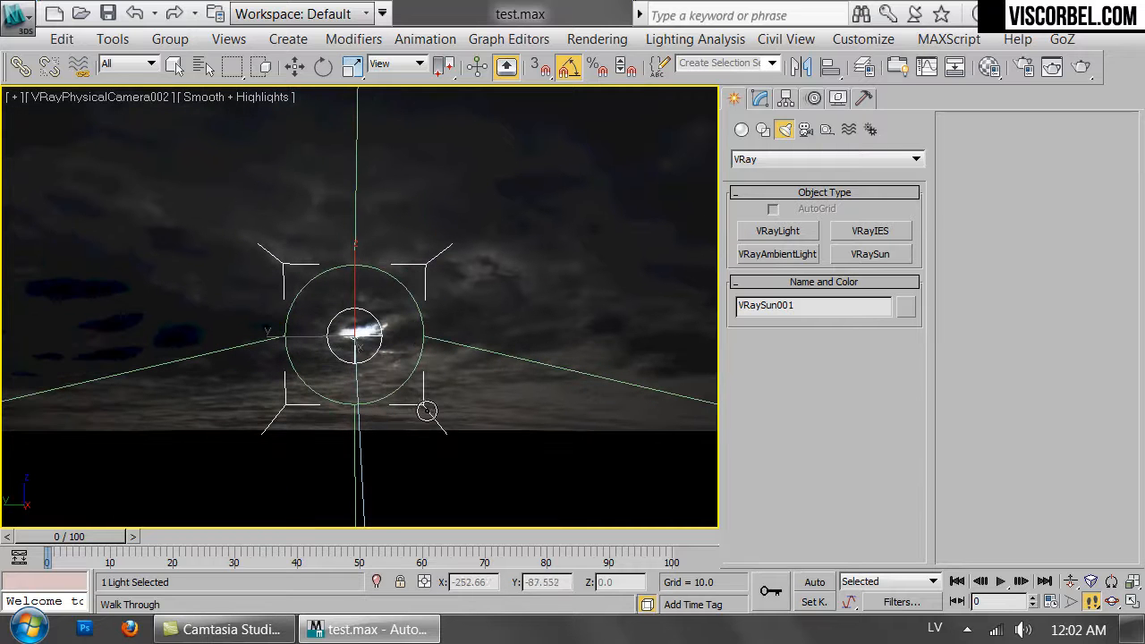
key(w)
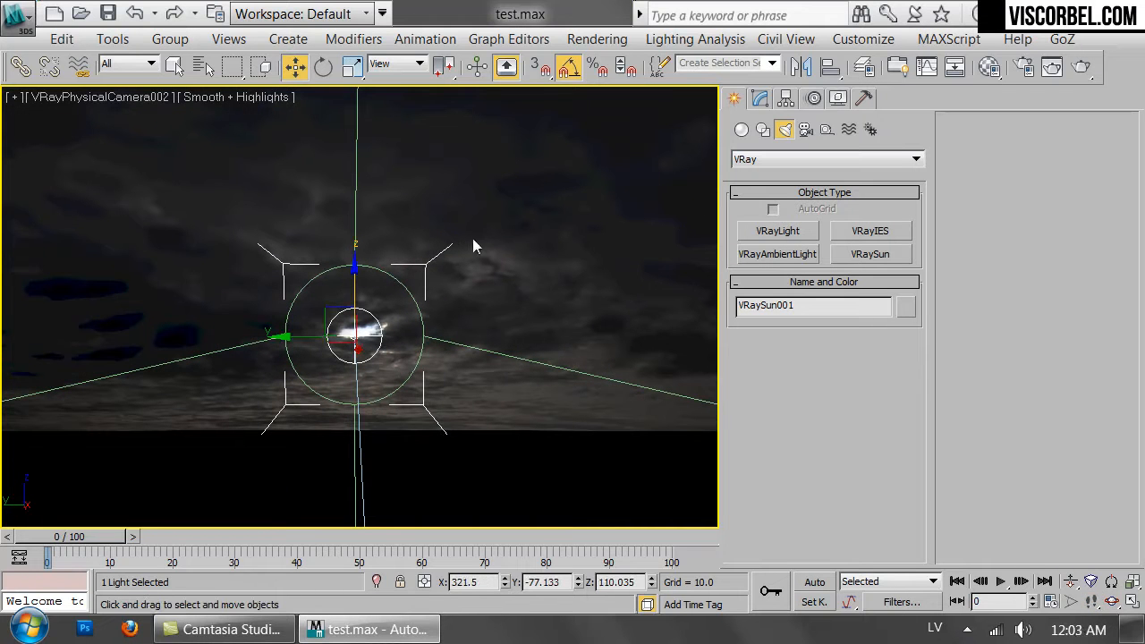
Switch to the Top view and select the VRaySun.
key(t)
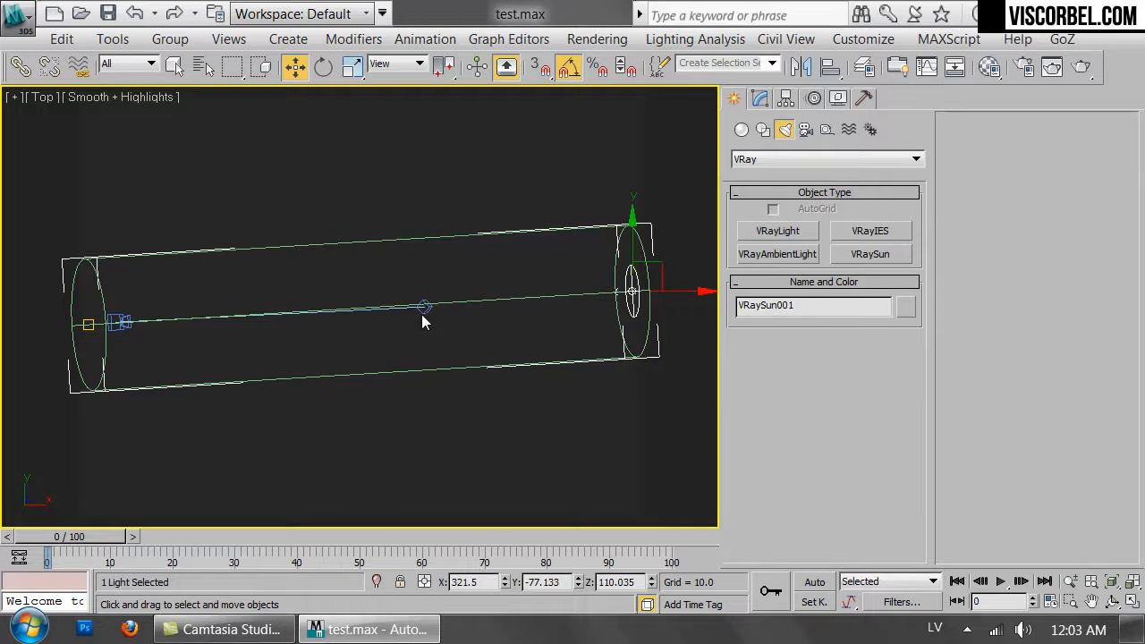
click(424, 307)
click(593, 316)
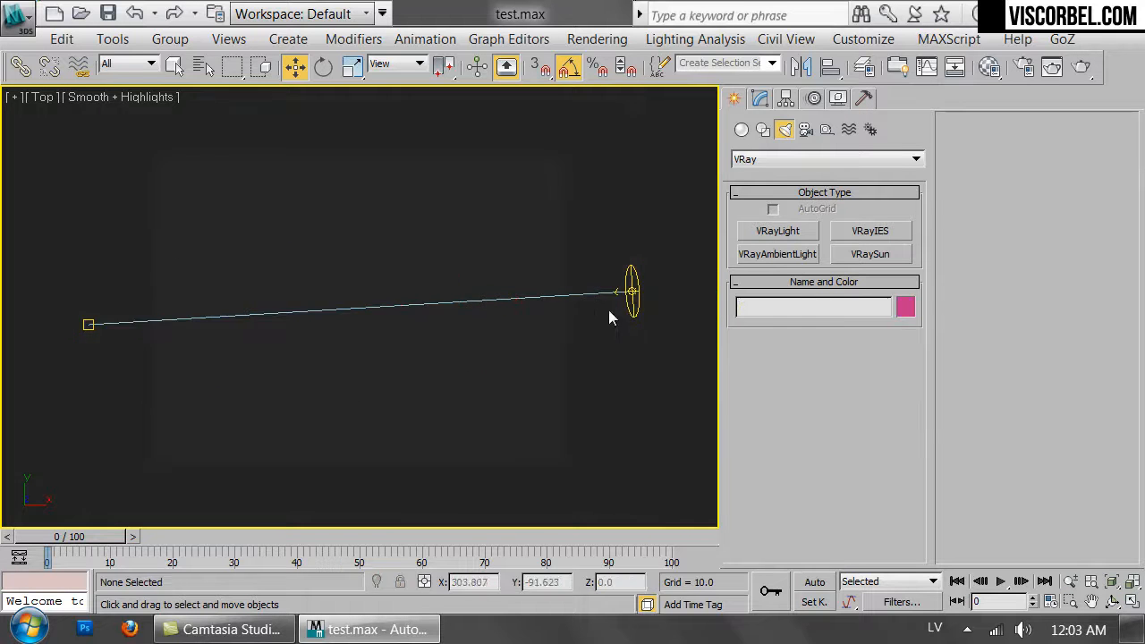
click(608, 293)
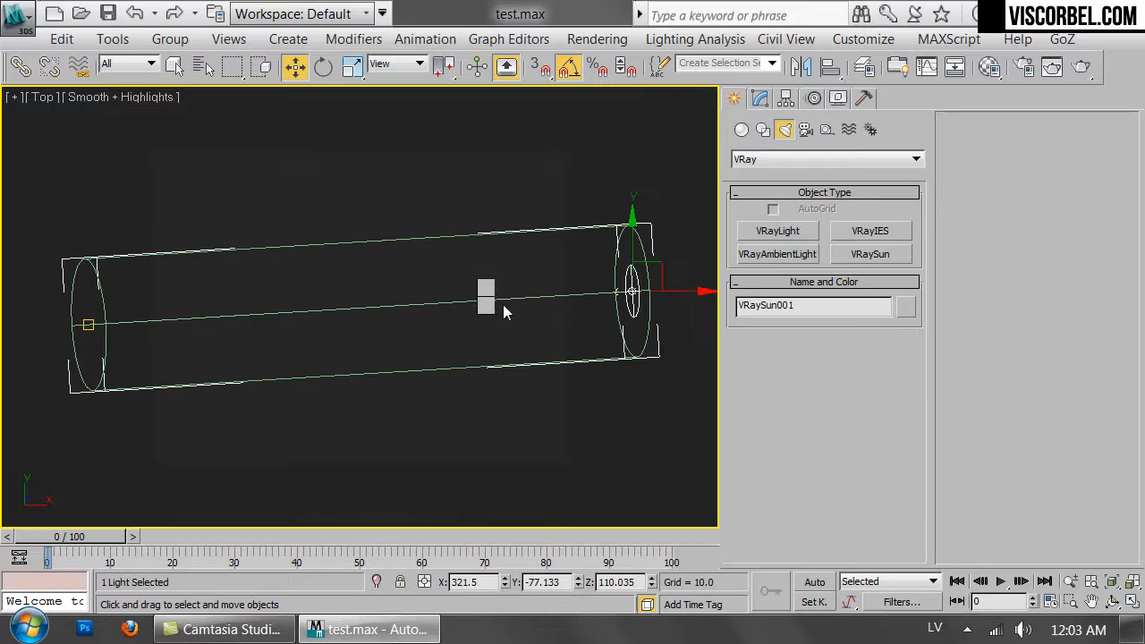
right_click(502, 313)
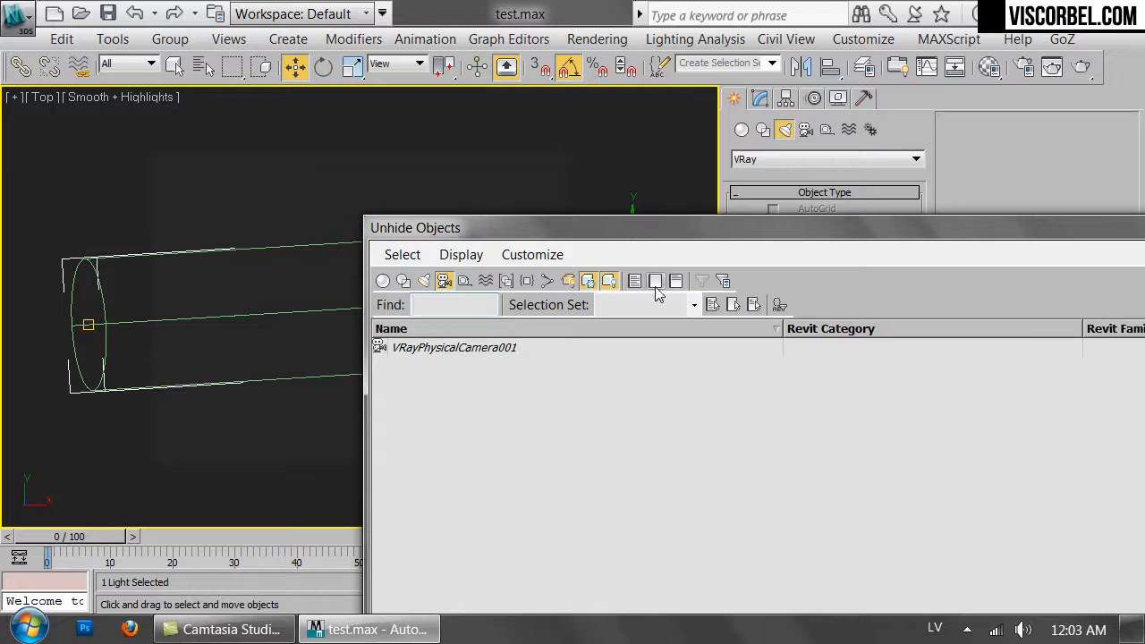
click(635, 281)
double_click(419, 383)
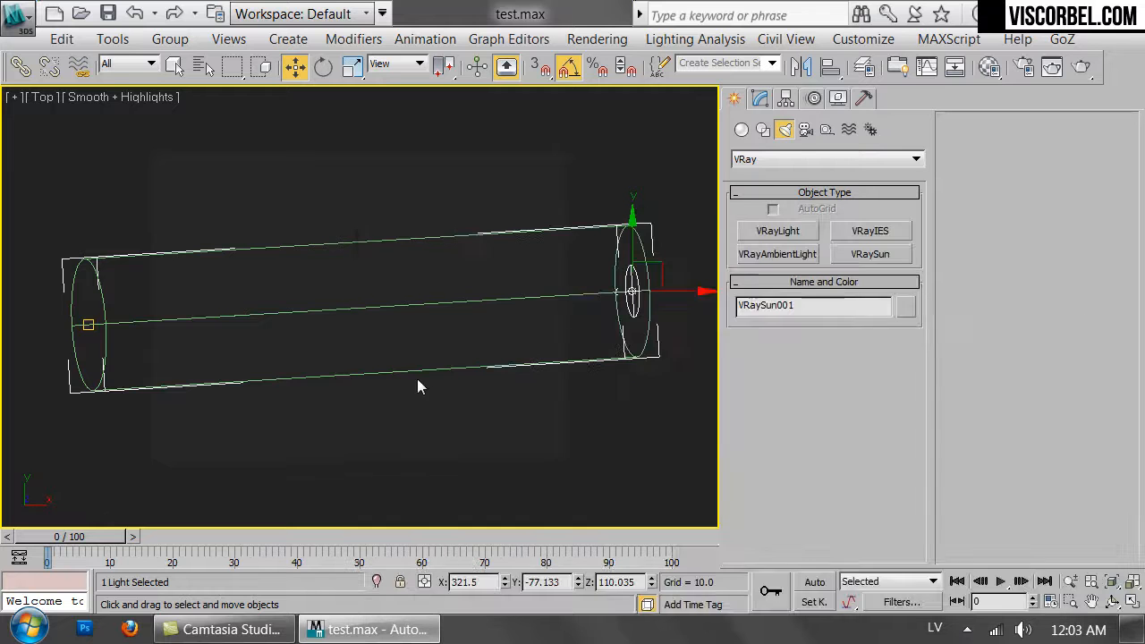
Move the dome light upward in the Top view.
scroll(381, 301, down, 4)
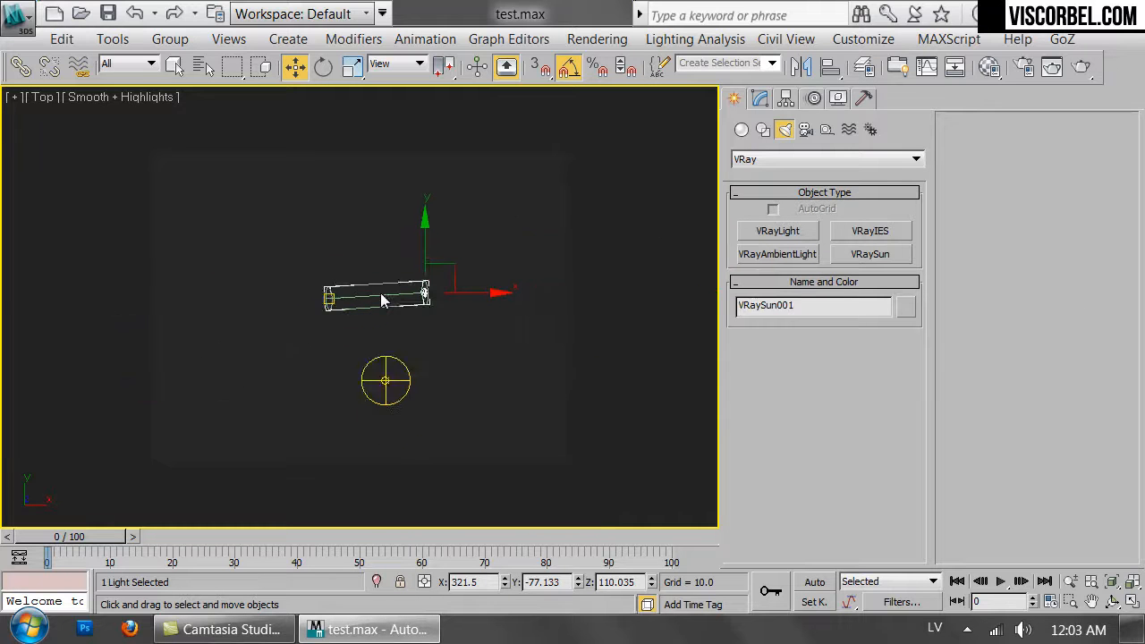
scroll(382, 302, up, 2)
click(391, 467)
drag(409, 450, 416, 283)
scroll(417, 283, up, 5)
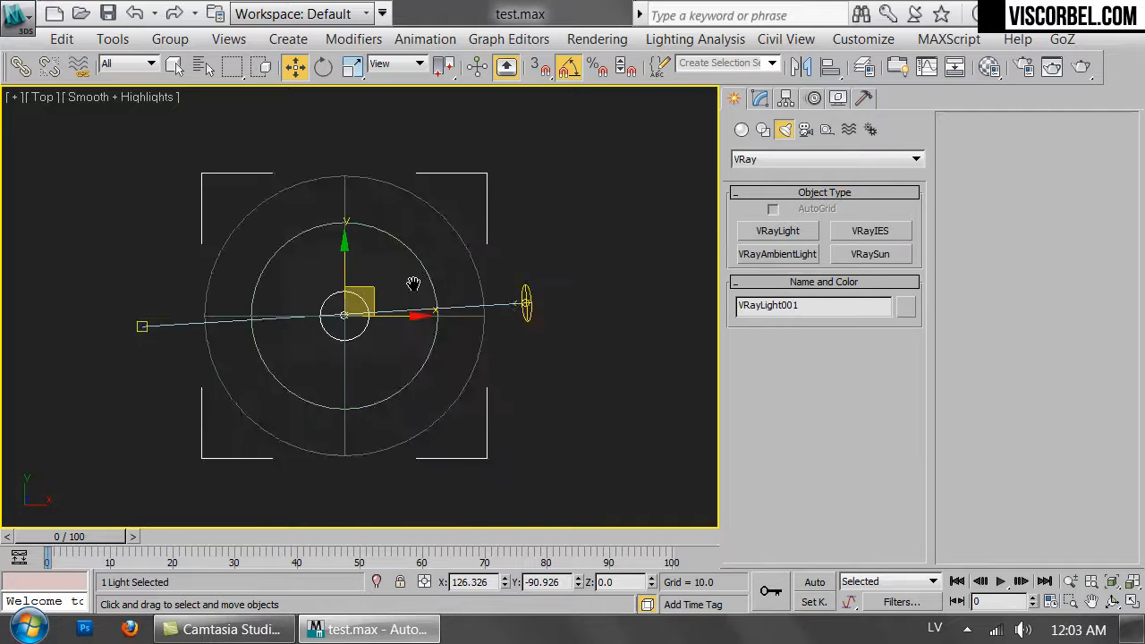
Move the dome light back to the scene origin on the sun's line, near its target.
click(152, 337)
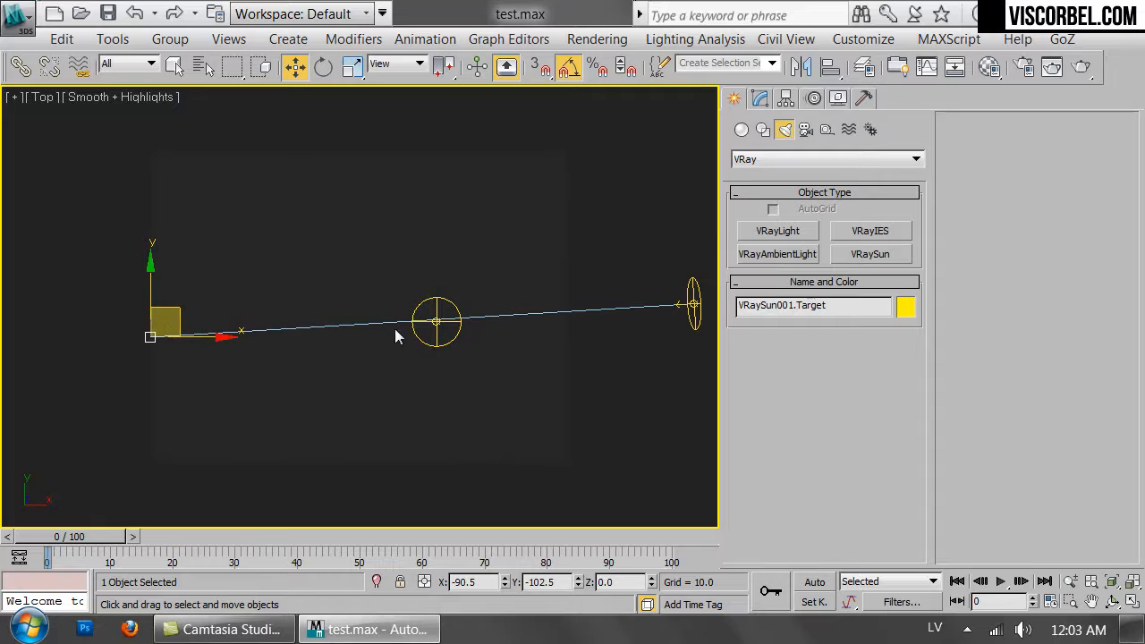
click(690, 304)
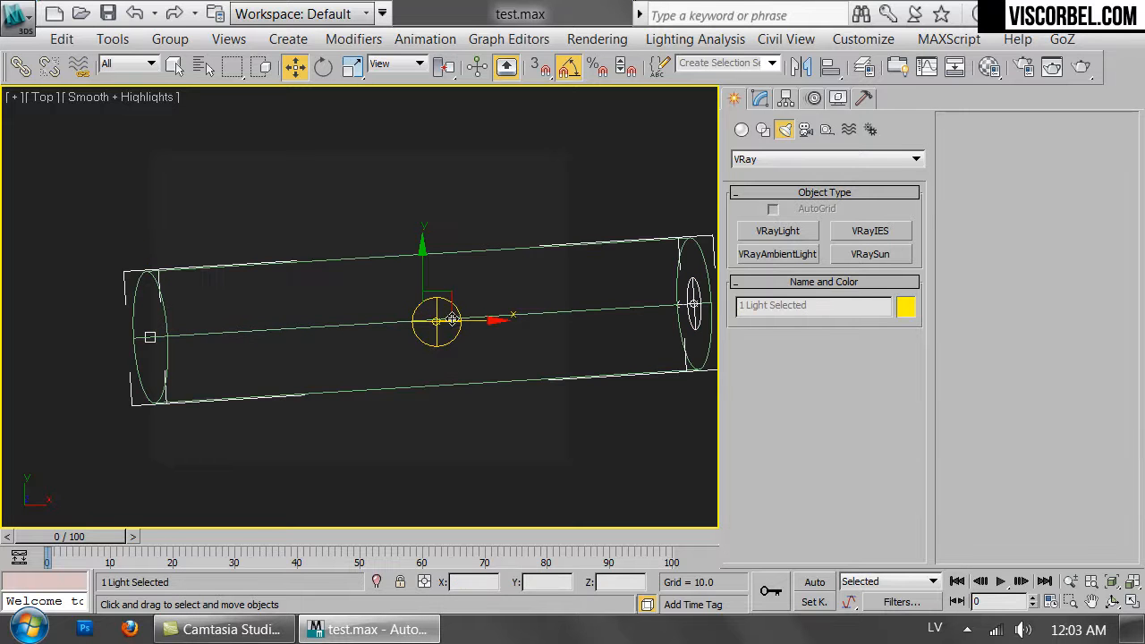
scroll(425, 322, up, 8)
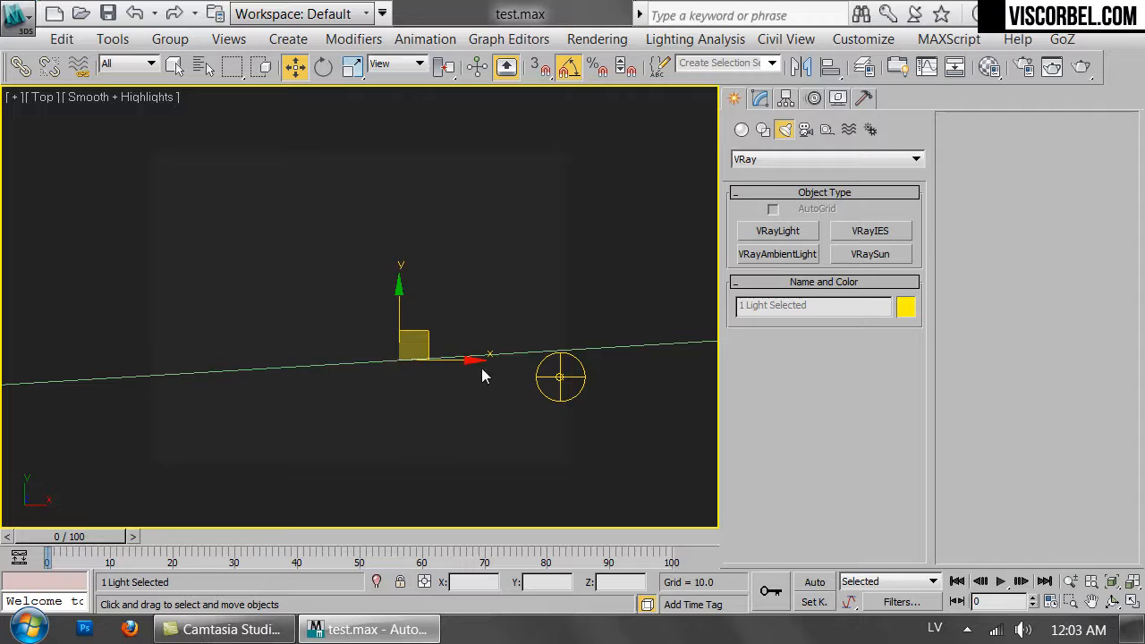
drag(560, 377, 411, 365)
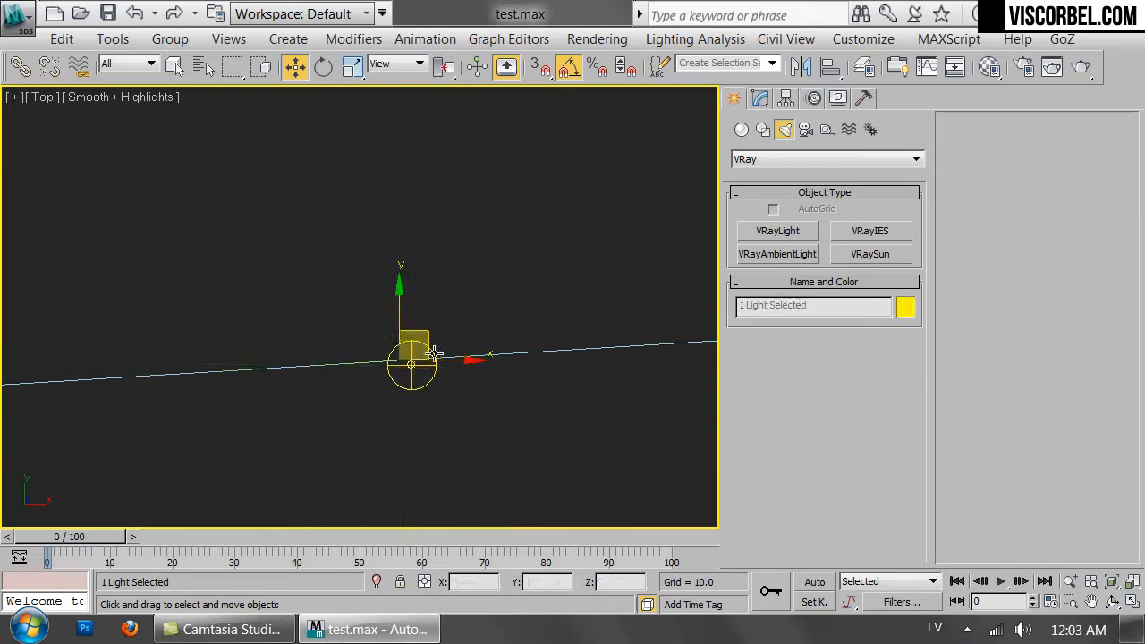
click(392, 362)
drag(410, 365, 398, 361)
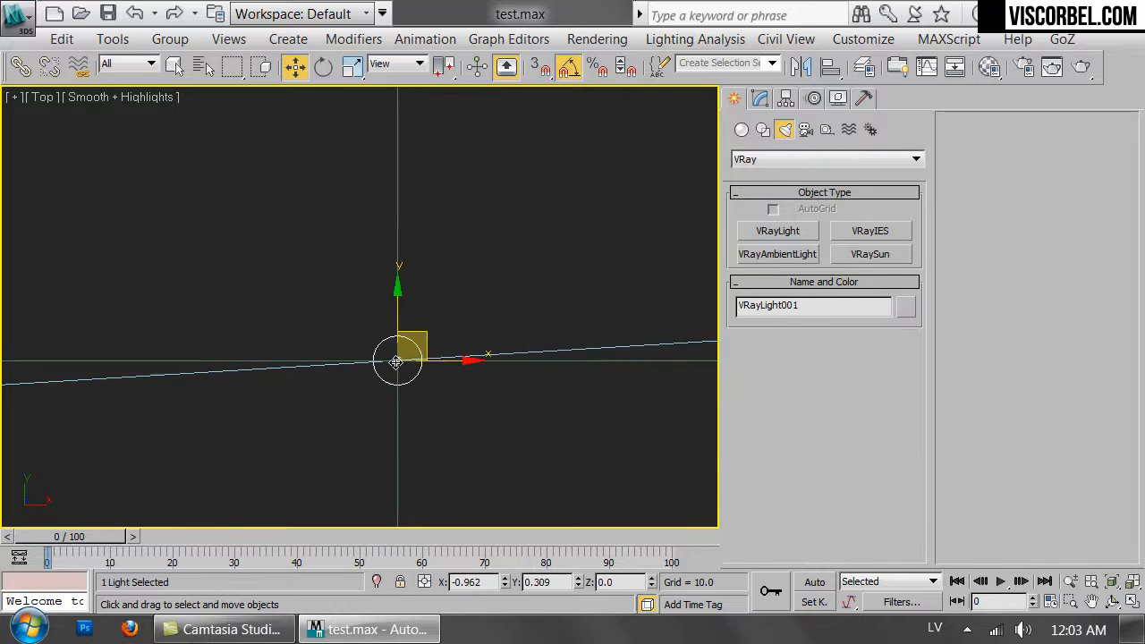
click(451, 308)
click(401, 358)
drag(440, 364, 442, 363)
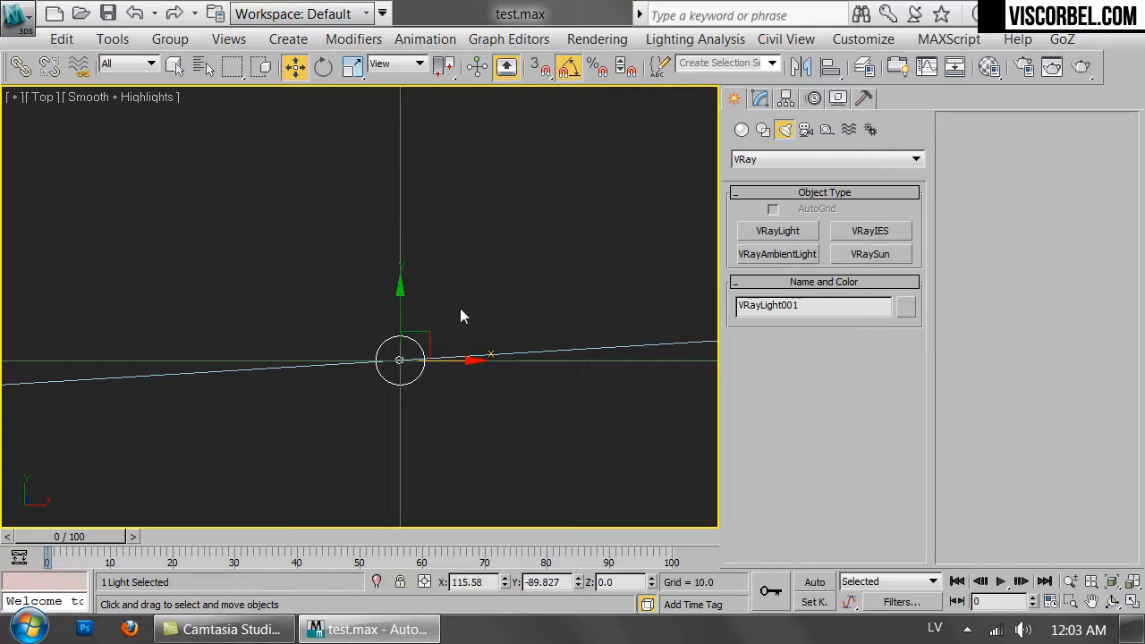
Zoom out in the Top view to check the positions of the sun, its target and the dome light.
click(483, 310)
scroll(482, 310, down, 5)
scroll(482, 311, down, 6)
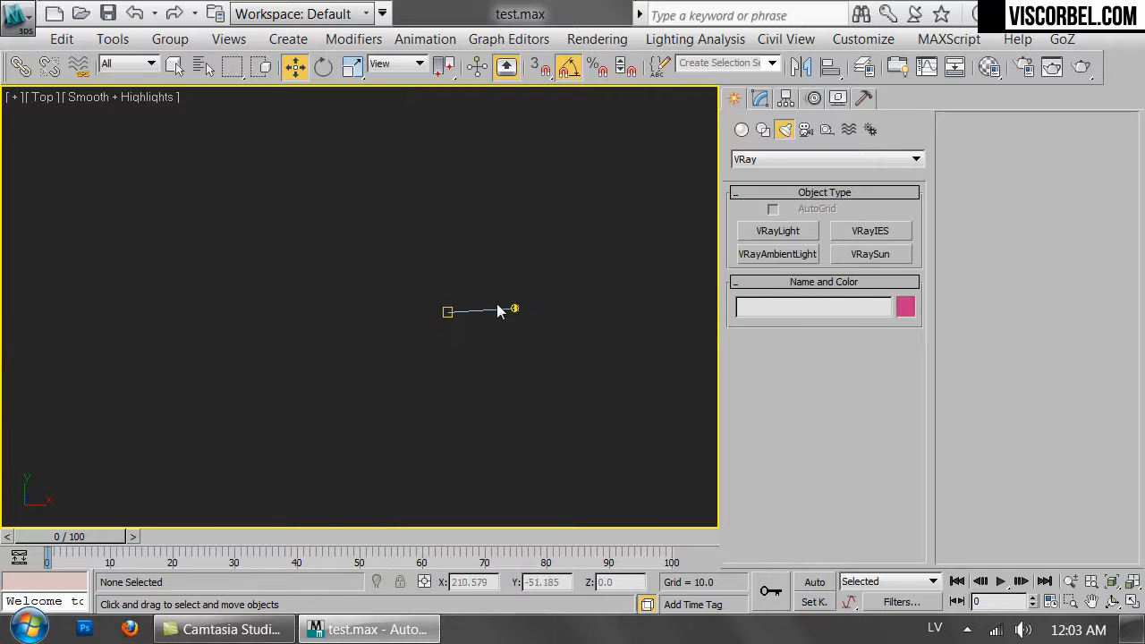
scroll(497, 304, up, 5)
middle_drag(391, 209, 406, 225)
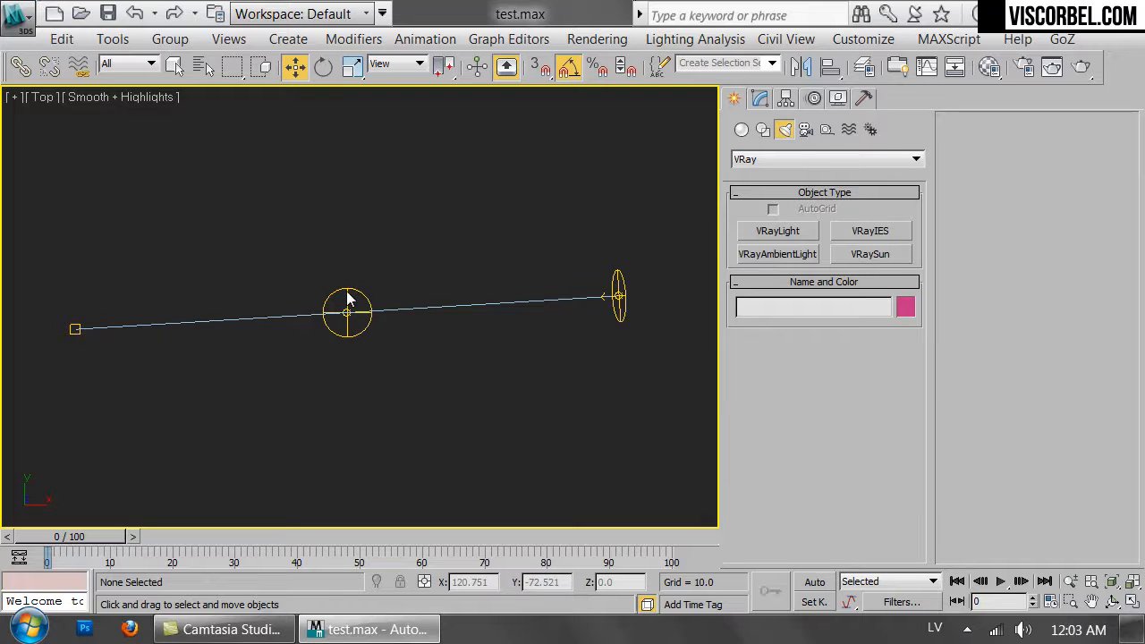
Link the VRaySun to the dome light with Select and Link, then clear the selection.
click(347, 319)
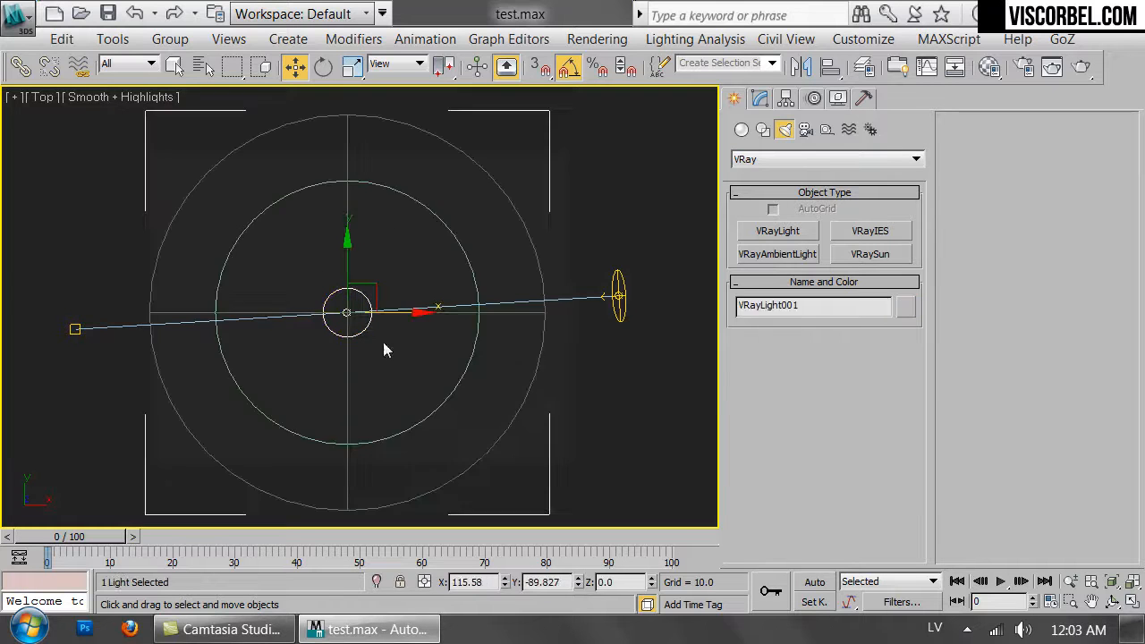
click(616, 417)
click(619, 295)
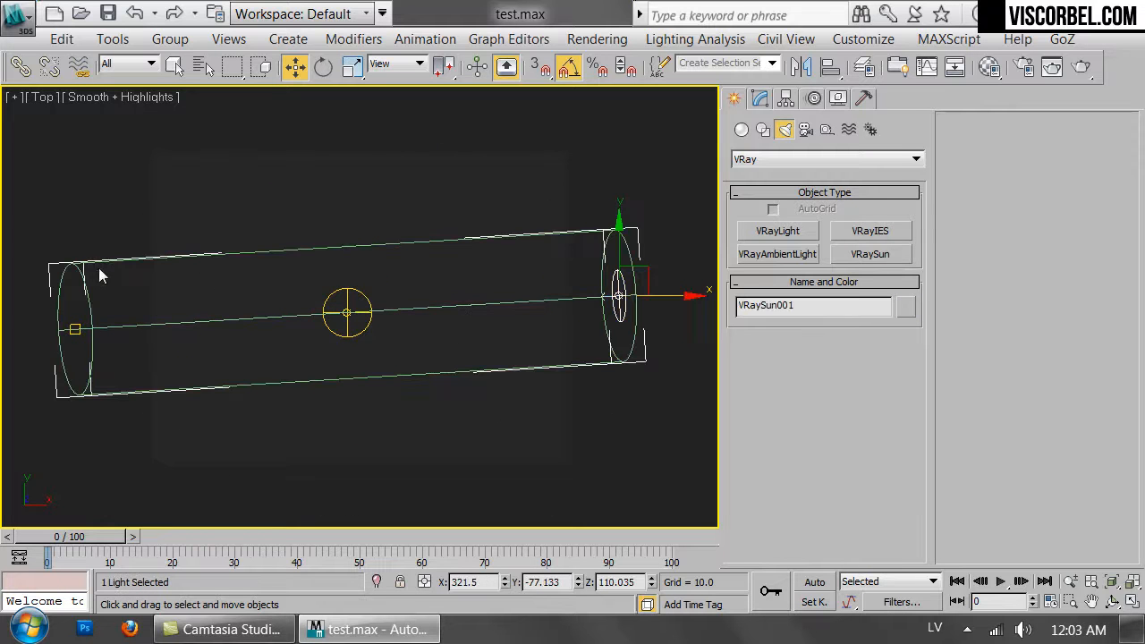
drag(4, 436, 4, 437)
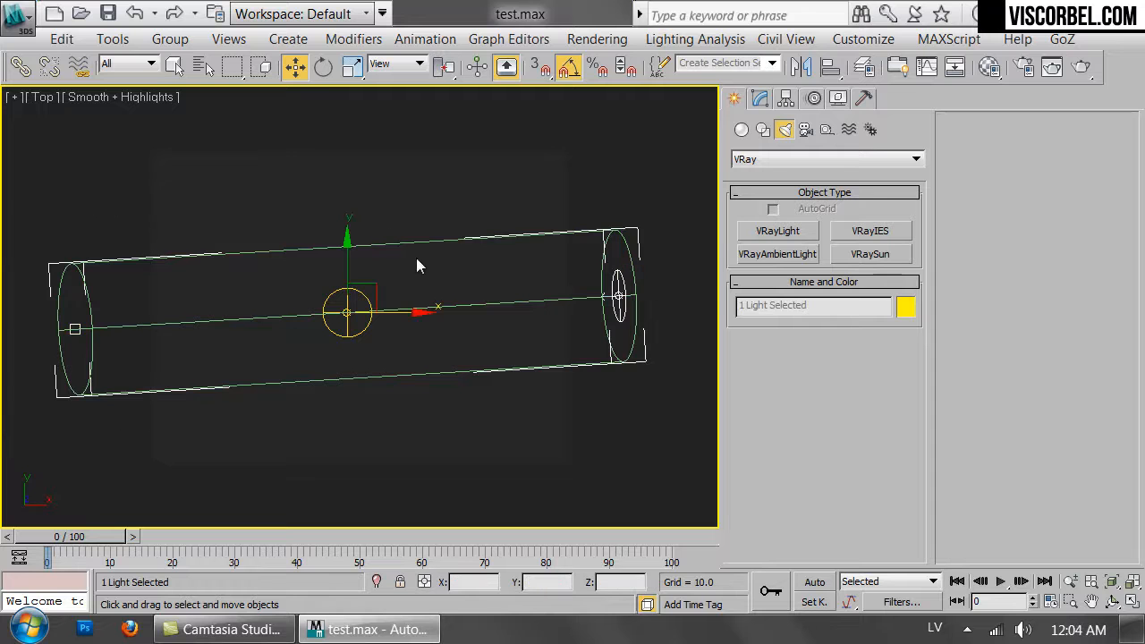
click(21, 66)
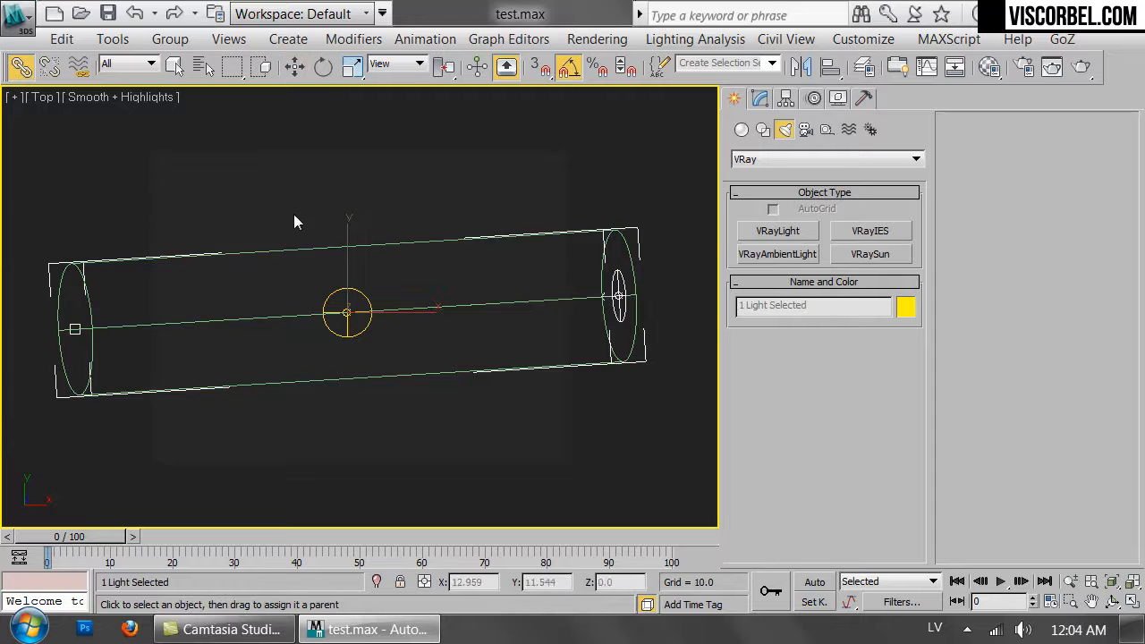
drag(638, 324, 356, 294)
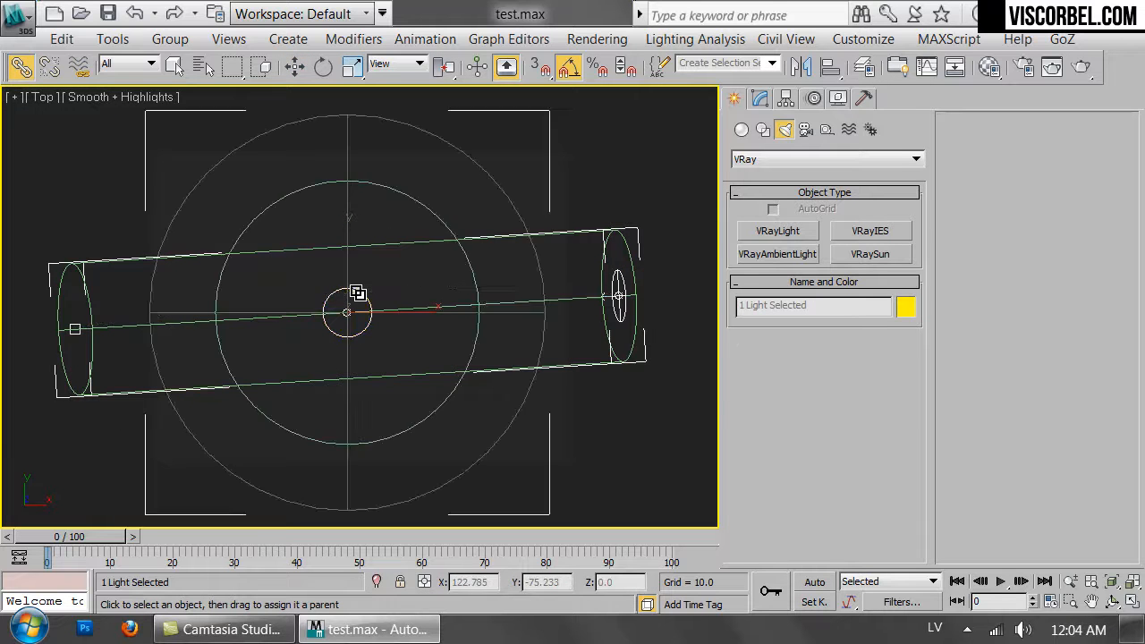
click(525, 464)
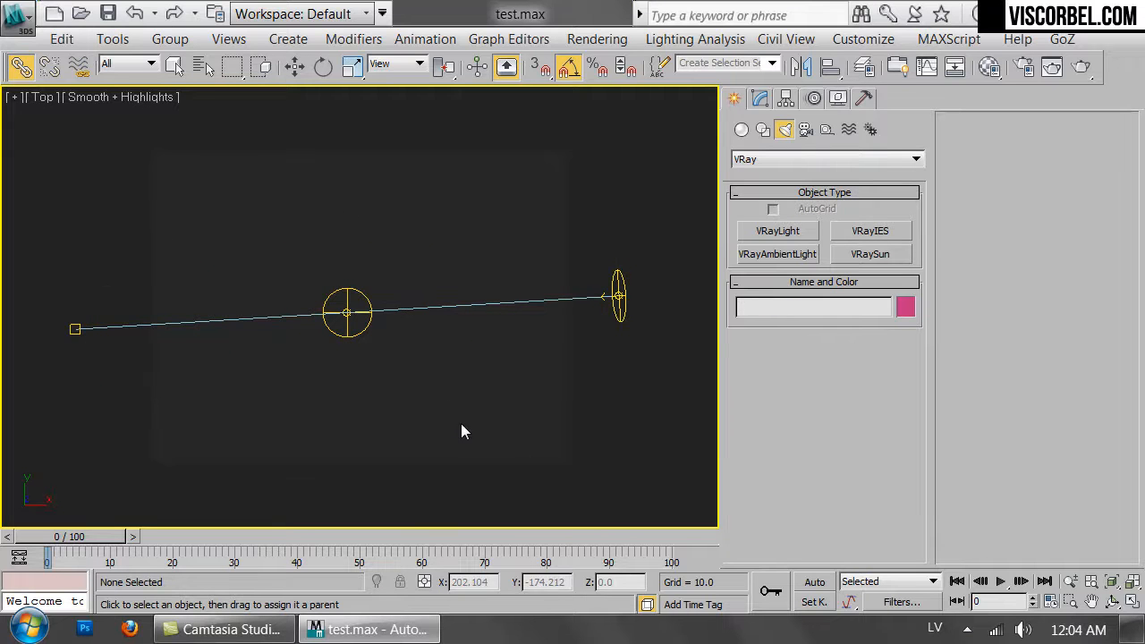
Try rotating the dome light in the Top view, then undo the rotation.
click(348, 288)
key(e)
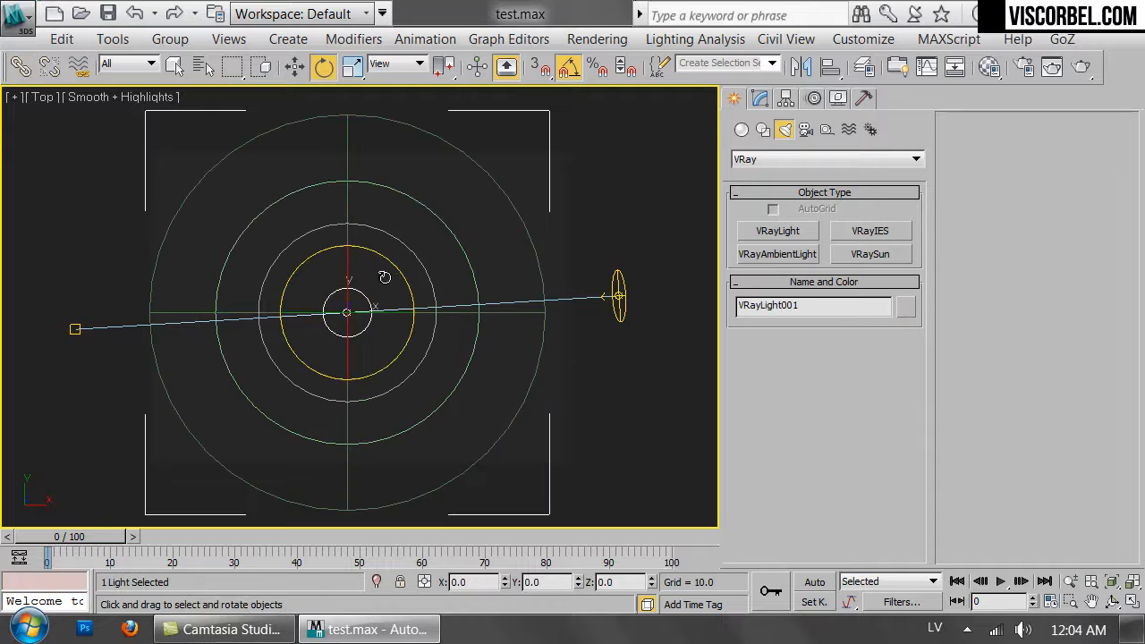
drag(397, 272, 363, 255)
key(ctrl+z)
click(700, 404)
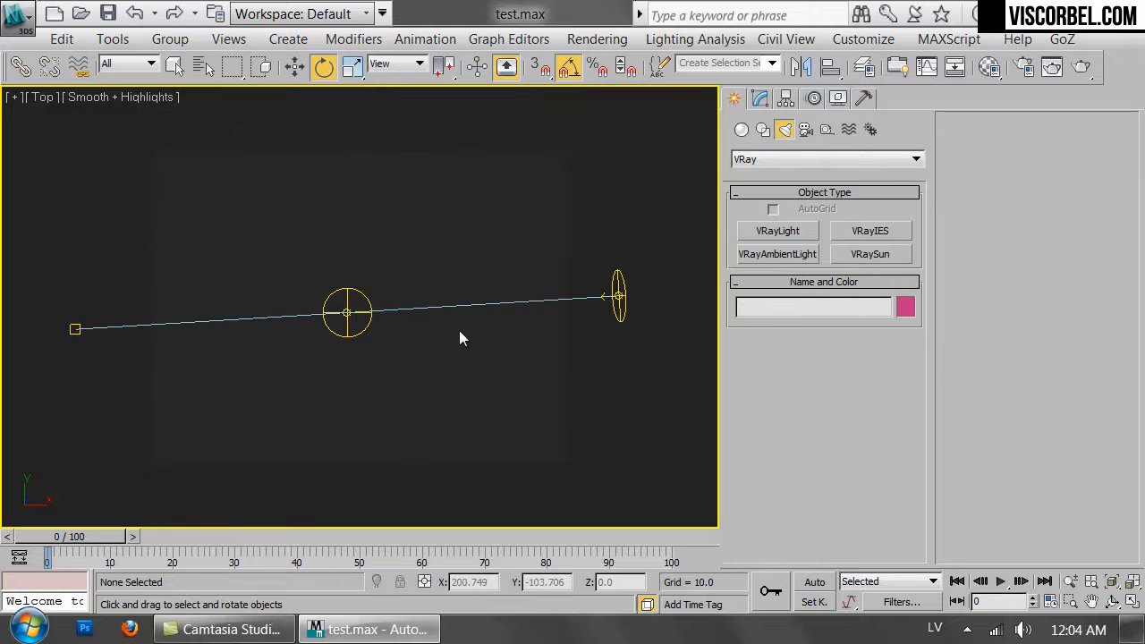
Switch to the camera view and unhide all objects.
key(c)
right_click(718, 305)
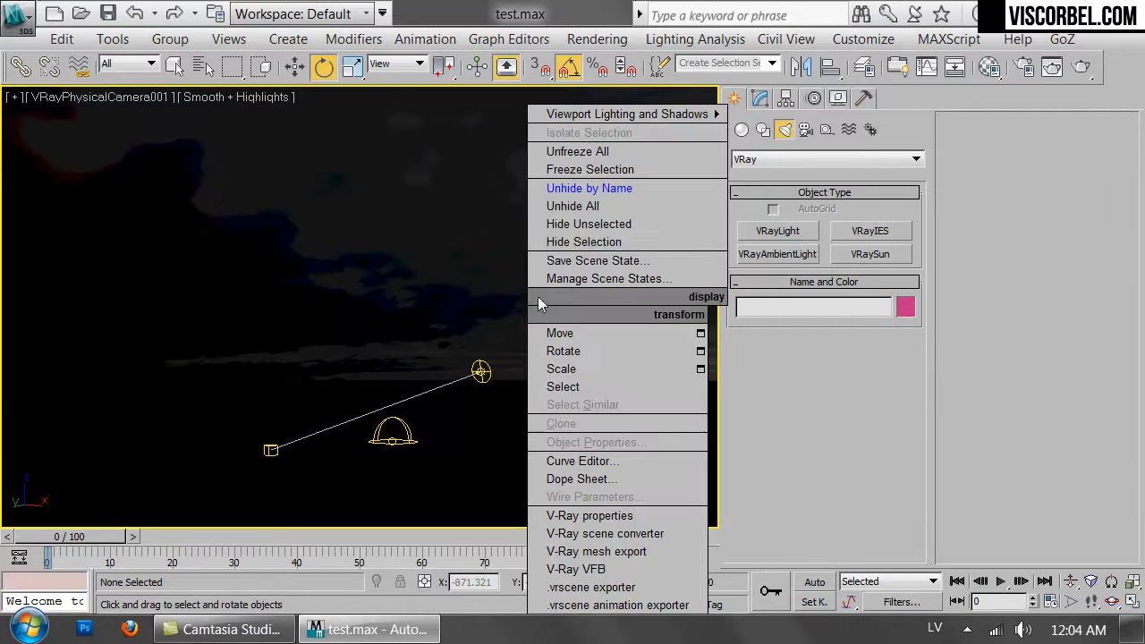
click(577, 208)
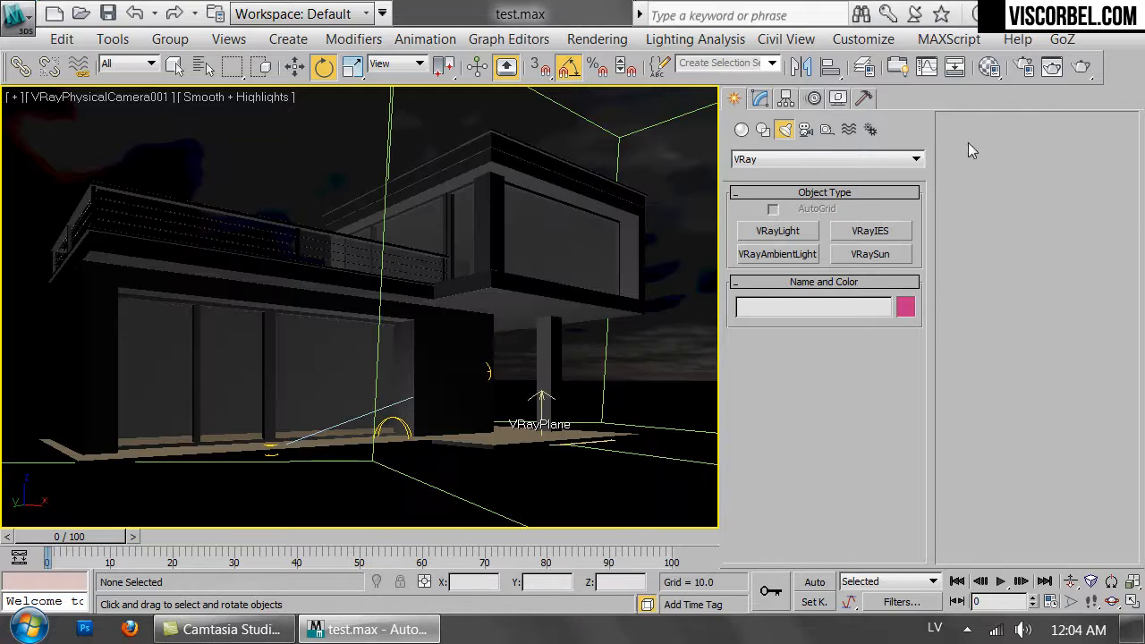
Start a render of the camera view, cancel it and close the frame buffer.
click(1081, 66)
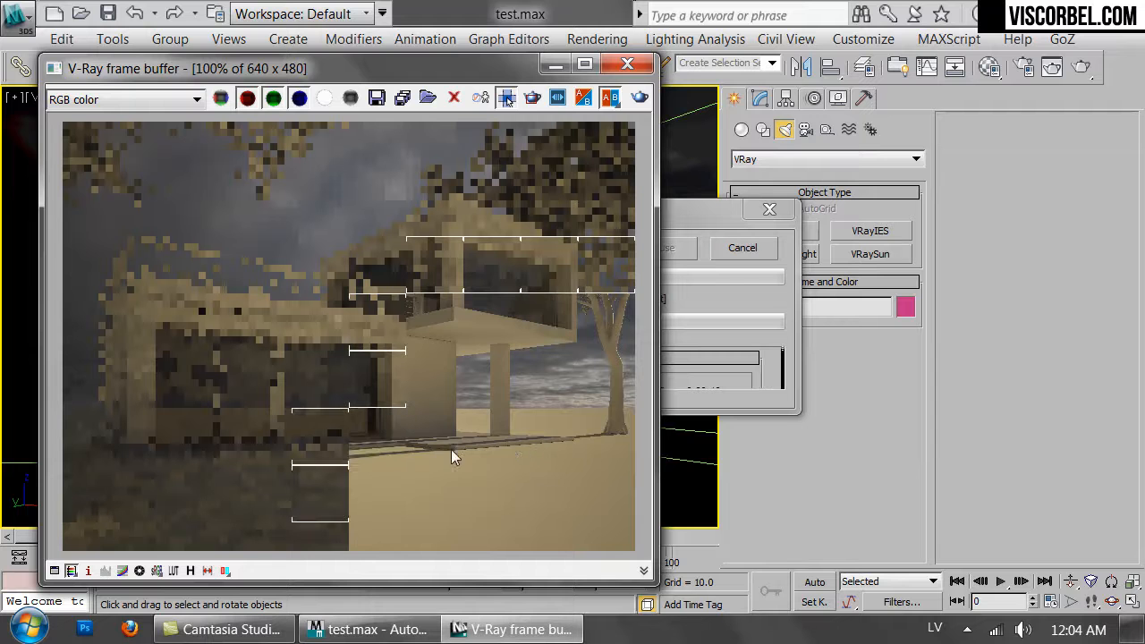
click(744, 250)
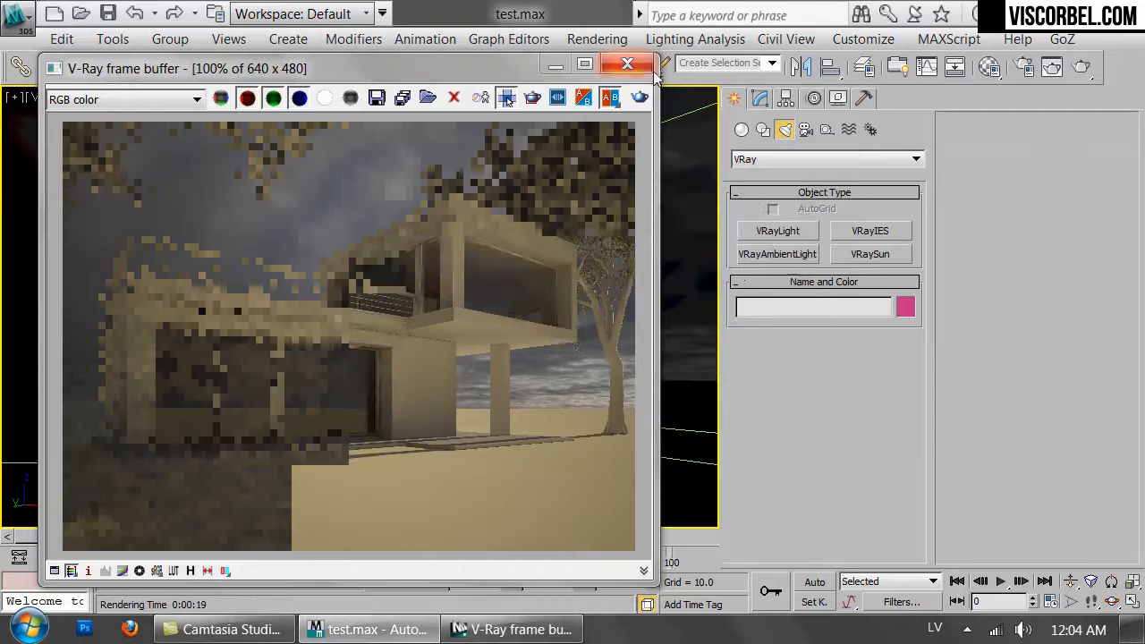
click(628, 63)
Open the Material Editor and set the VRayHDRI map's overall multiplier to 1.
key(m)
scroll(590, 501, down, 5)
double_click(680, 515)
text(1)
key(Return)
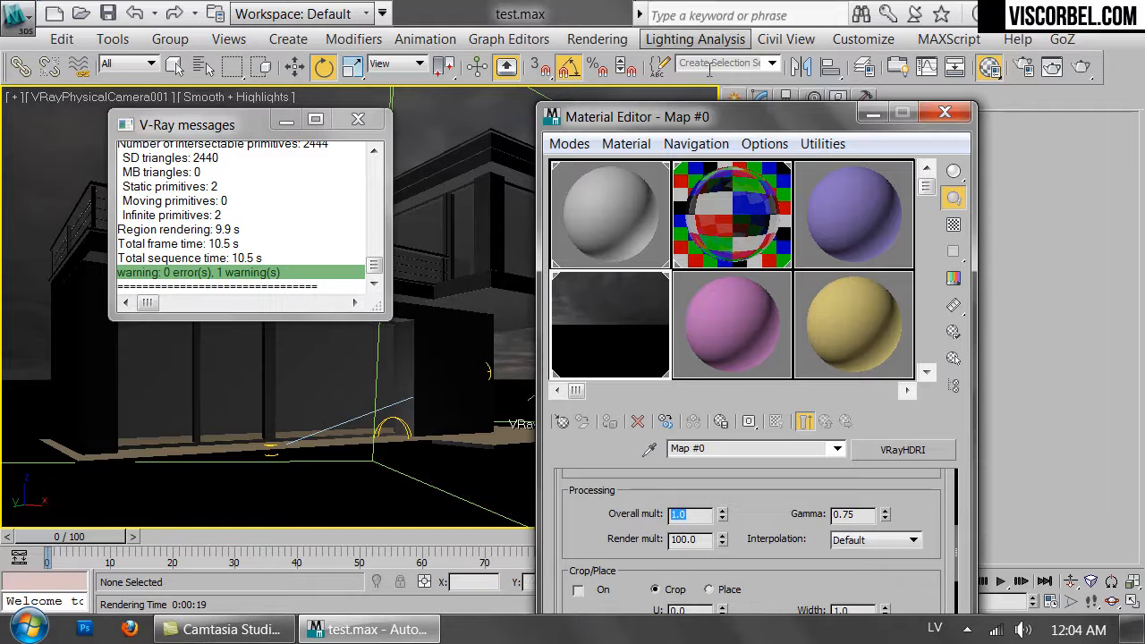
Render the camera view, close the Material Editor and reposition the frame buffer window.
click(1081, 67)
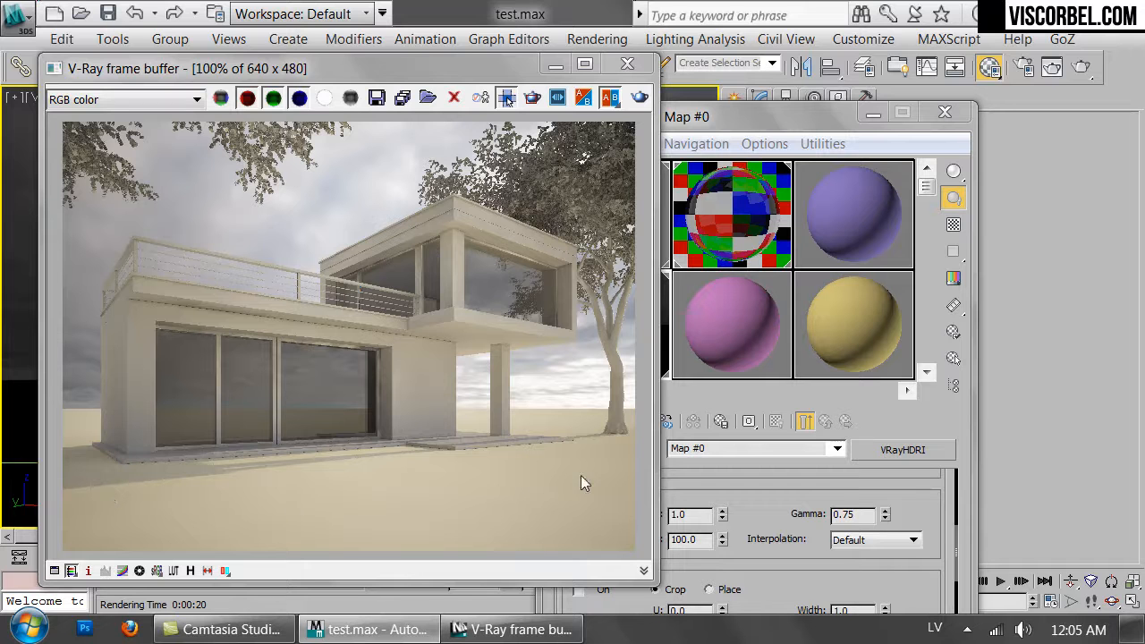
click(945, 111)
click(759, 98)
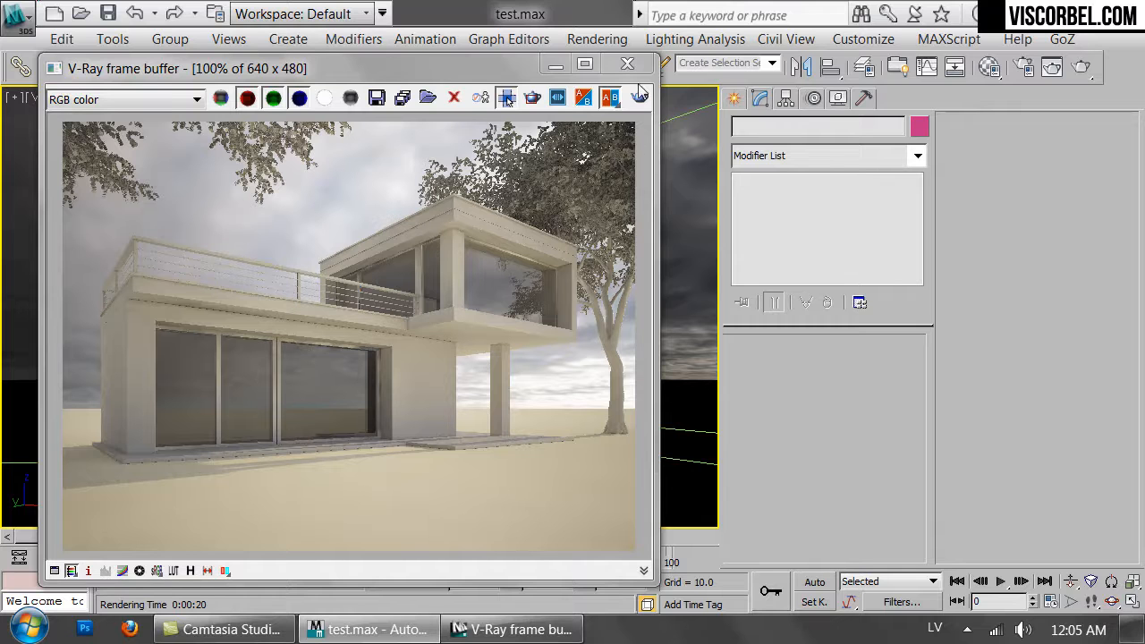
drag(346, 70, 332, 114)
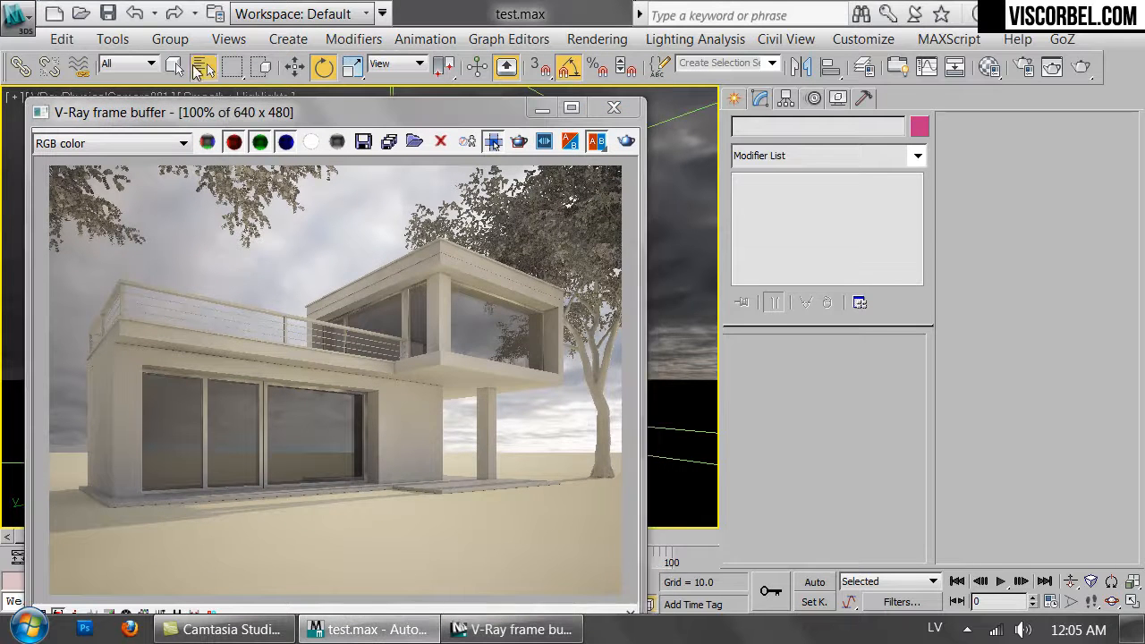
Select the VRaySun by name, set its intensity multiplier to 0.3 and start a new render.
key(h)
double_click(416, 367)
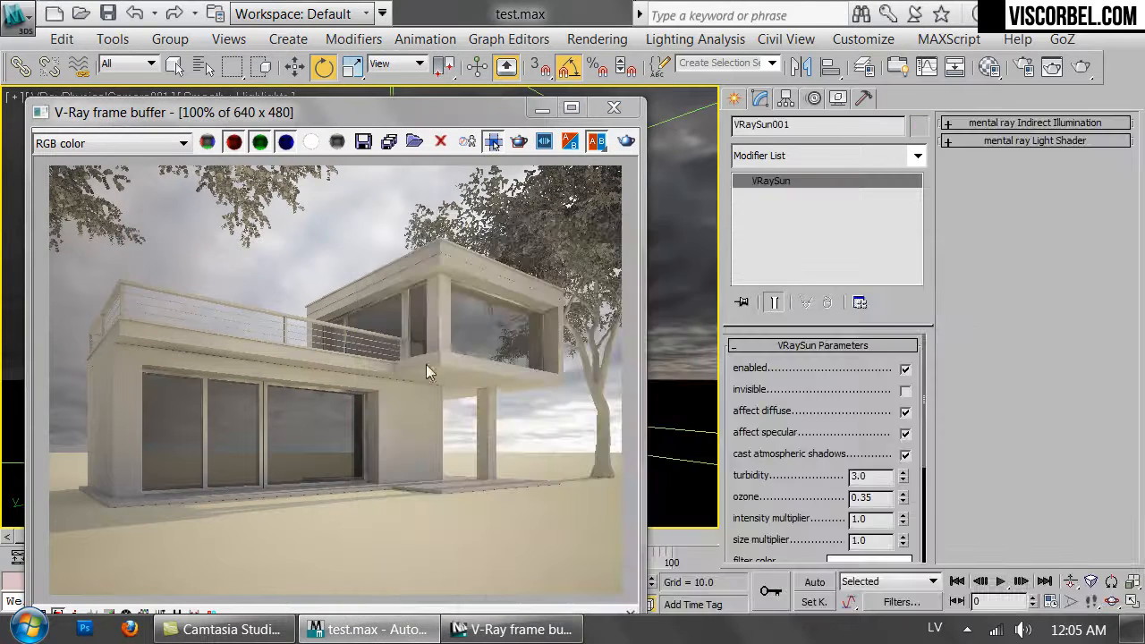
drag(787, 442, 767, 306)
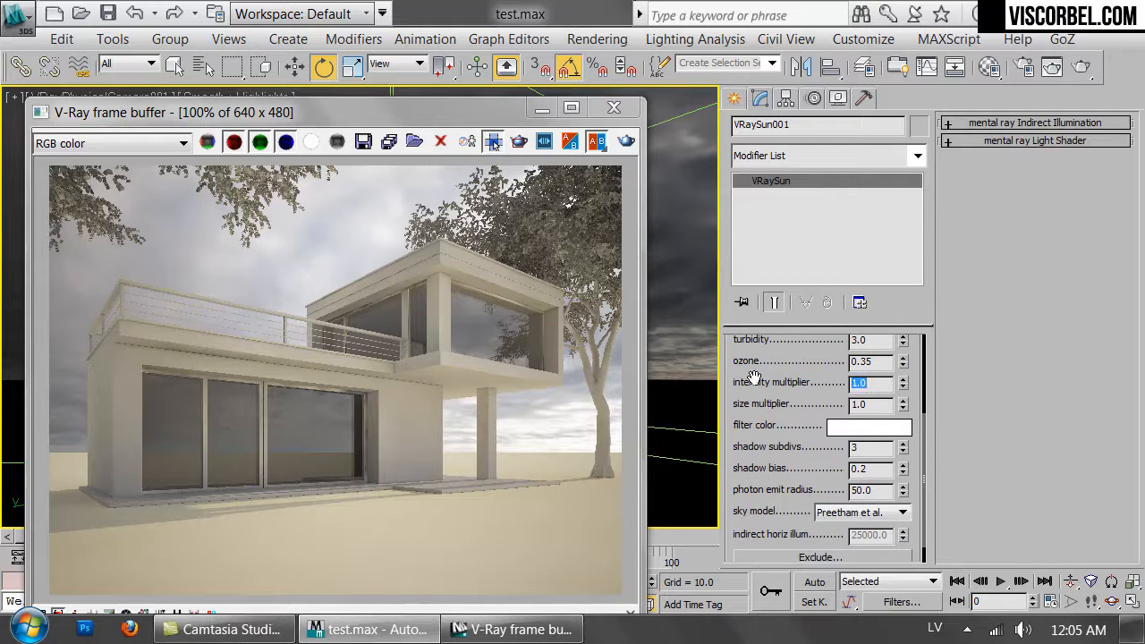
click(626, 142)
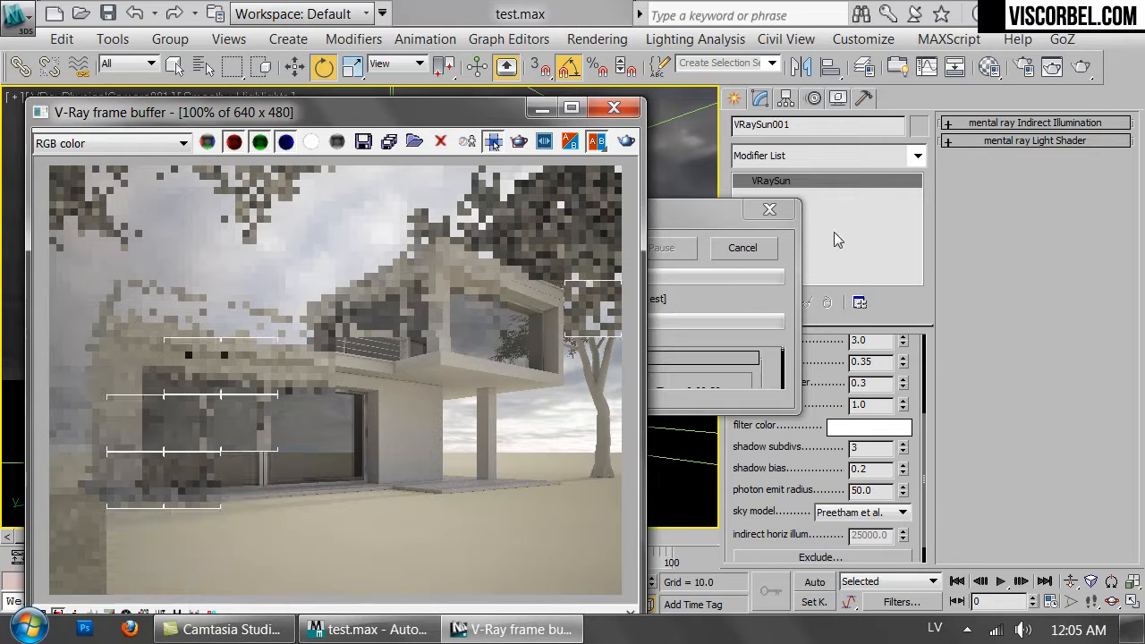
click(727, 251)
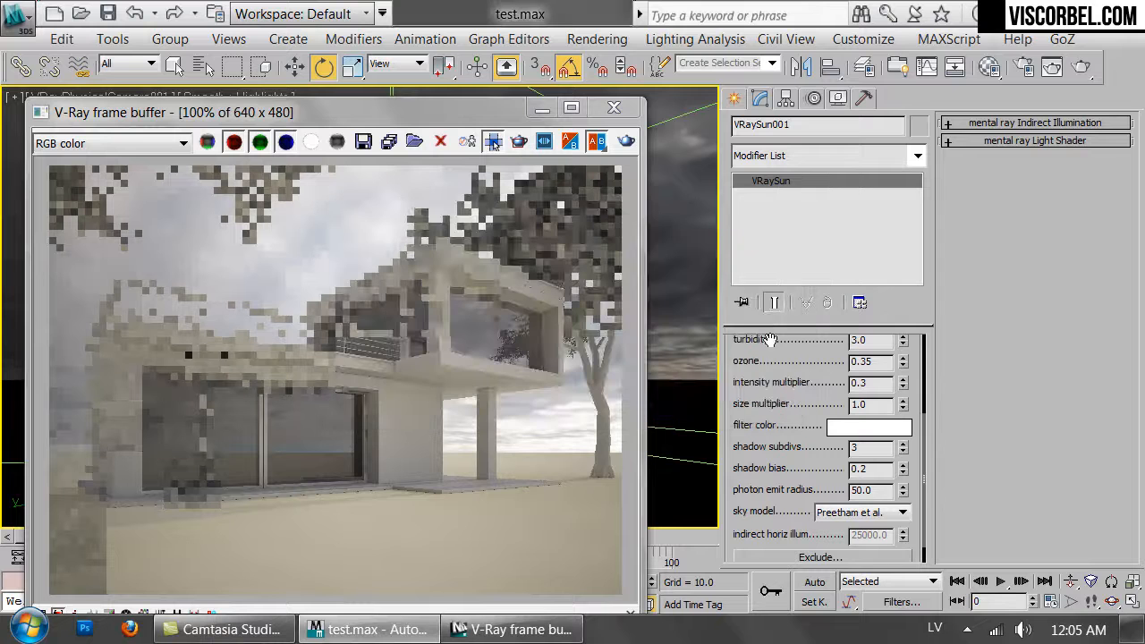
Set the VRaySun's size multiplier to 20 and re-render.
scroll(797, 410, up, 2)
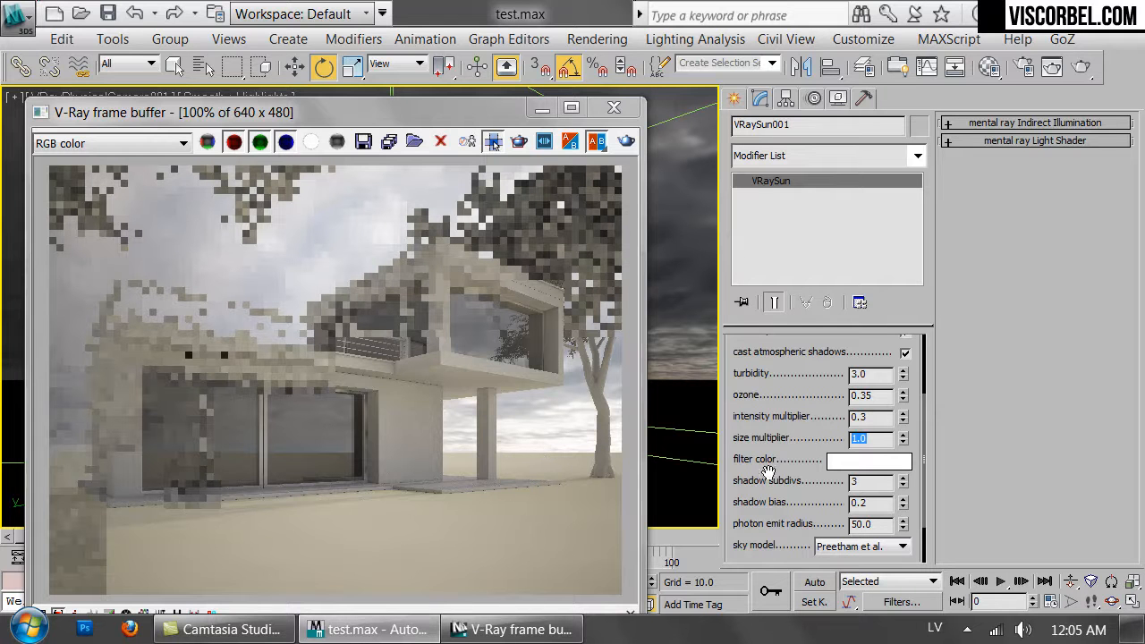
text(20)
key(Return)
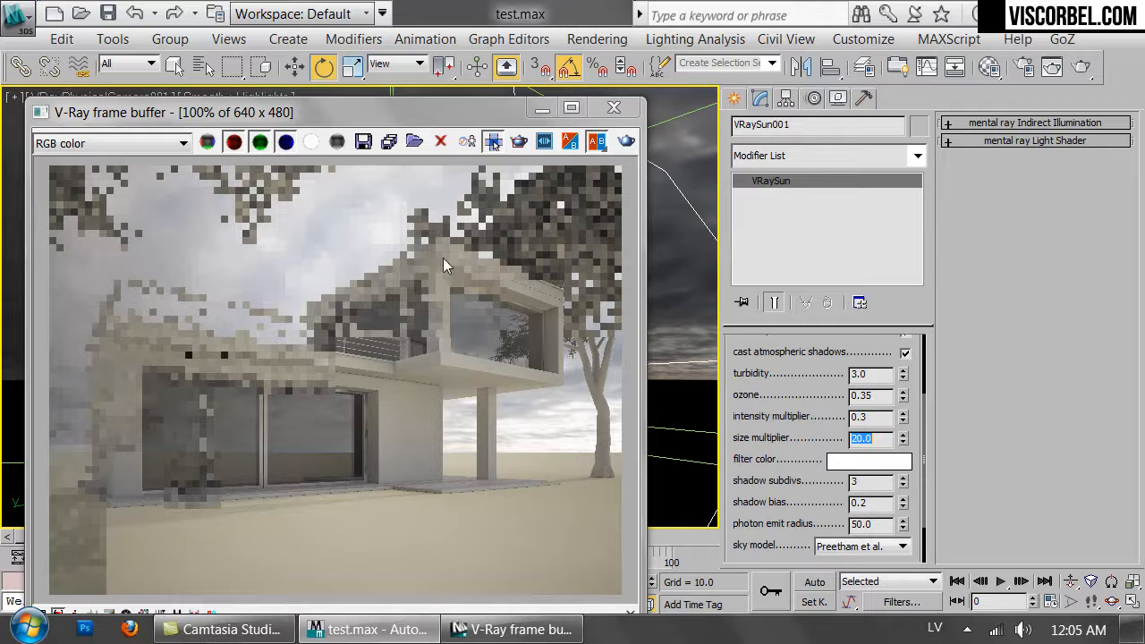
click(625, 142)
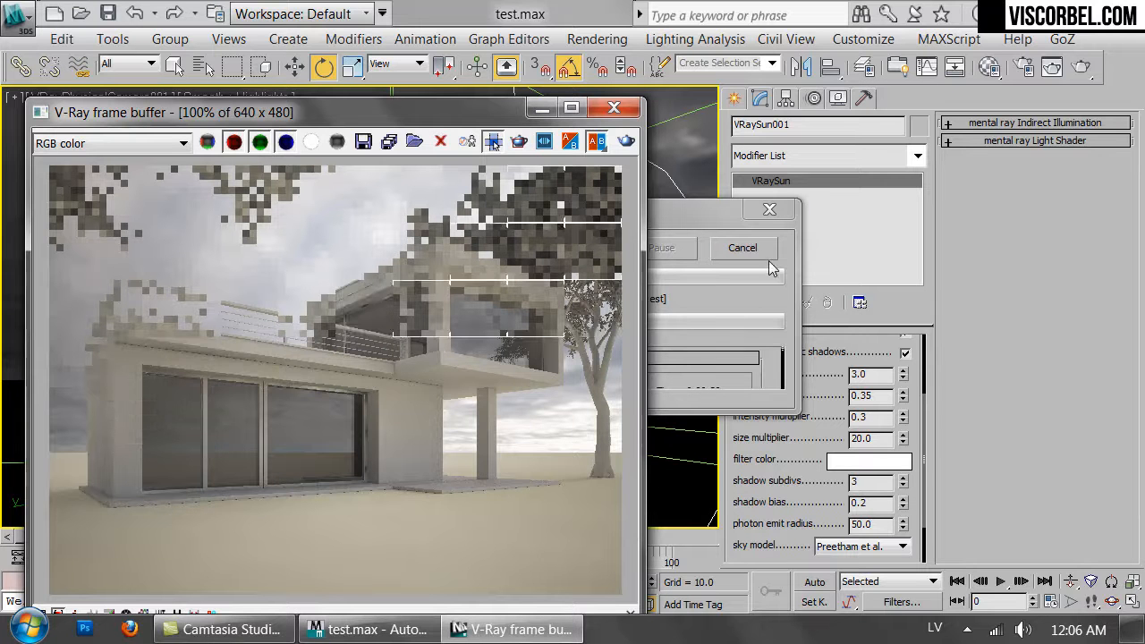
Set the VRaySun's size multiplier to 25 and re-render.
drag(838, 440, 742, 436)
text(25)
key(Return)
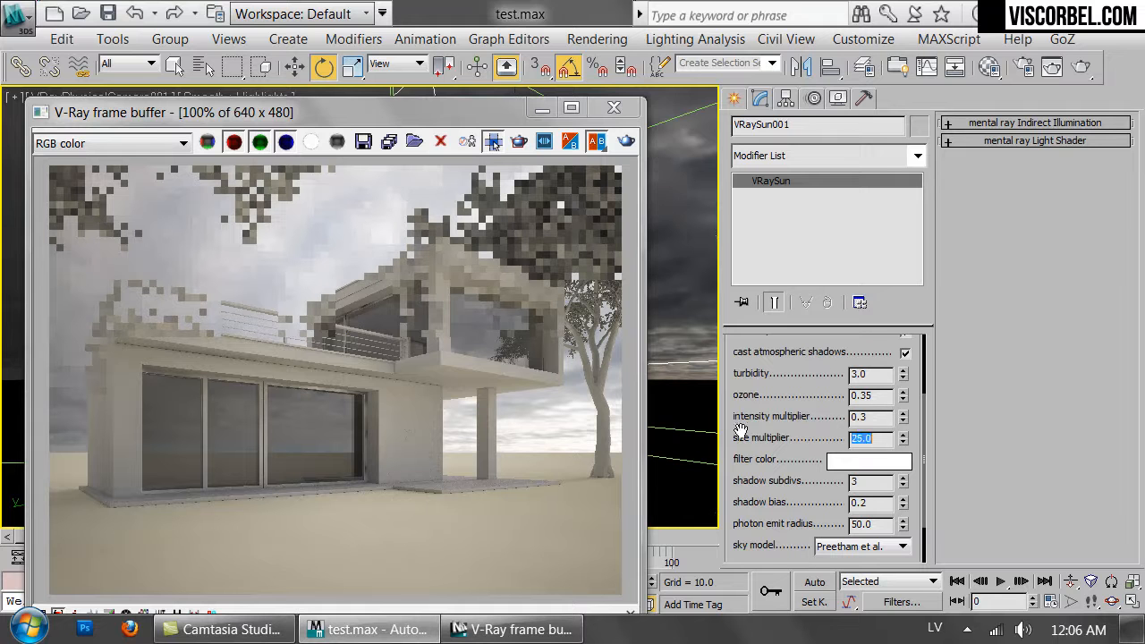
click(619, 144)
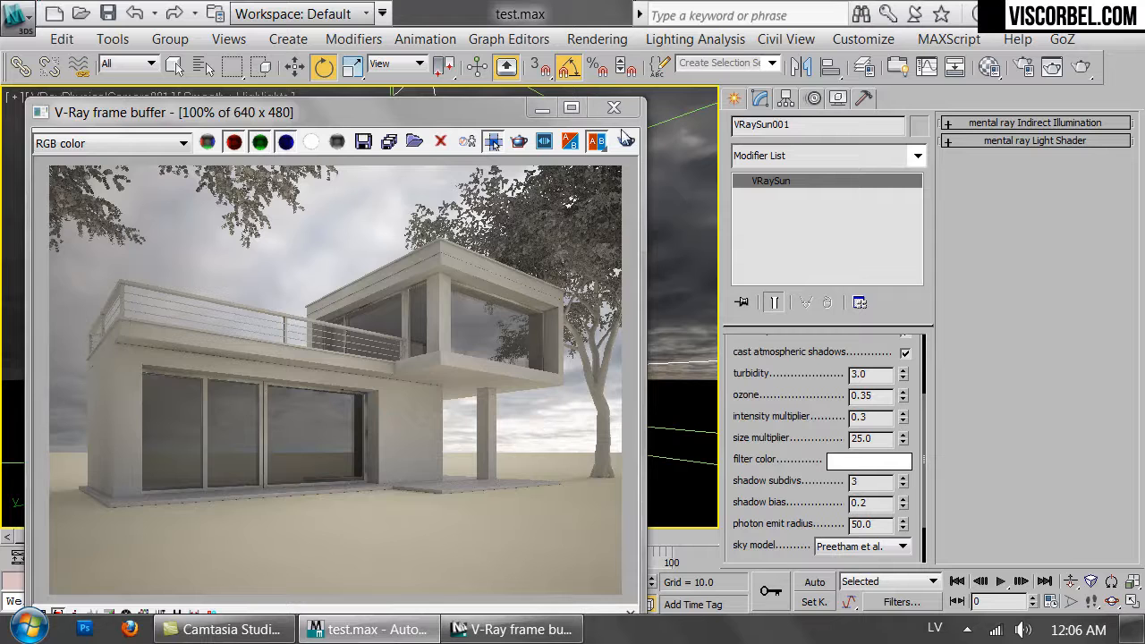
Close the frame buffer, switch to a wireframe Top view and isolate the dome light.
click(614, 107)
key(t)
key(F3)
click(582, 323)
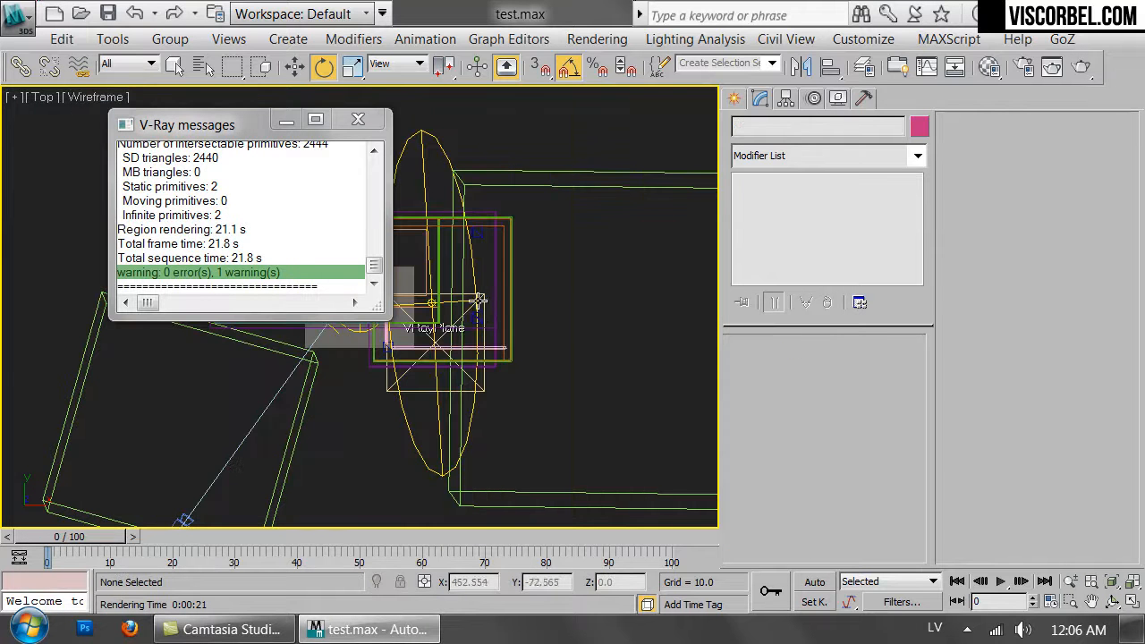
scroll(477, 309, up, 6)
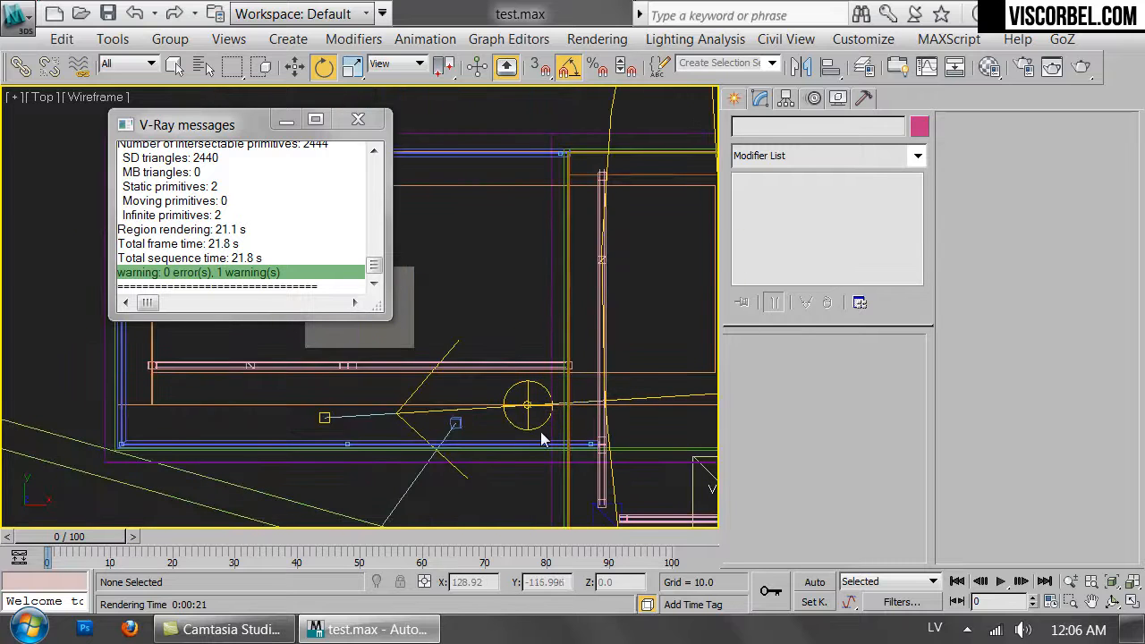
click(538, 428)
key(alt+q)
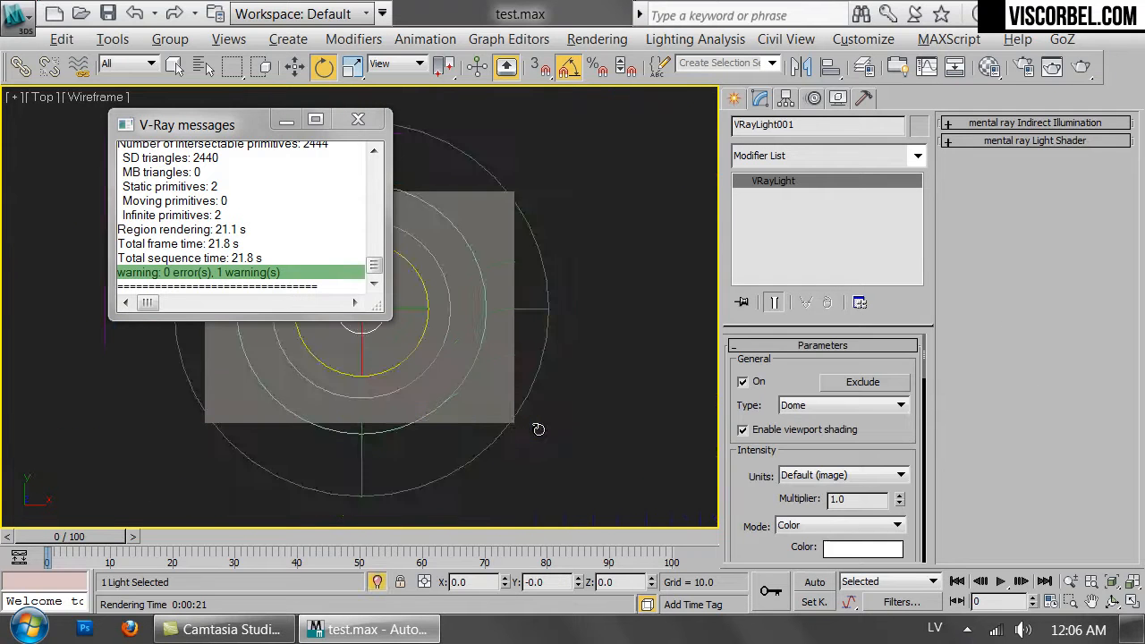
click(633, 405)
click(360, 120)
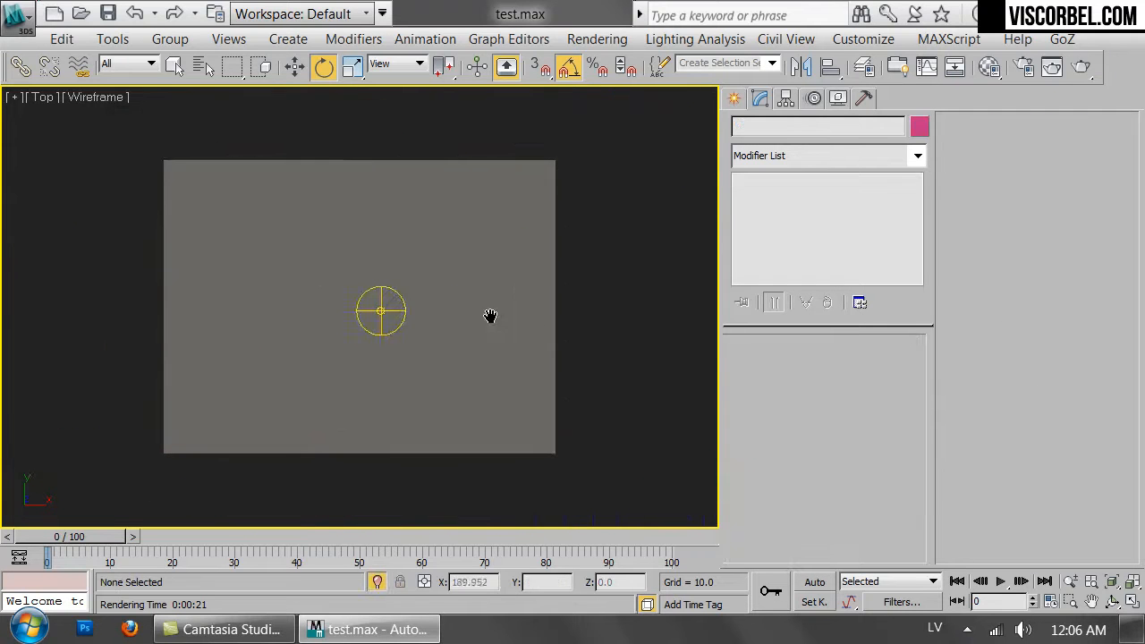
Select the dome light and start wiring its Z Rotation to its own texture's horizontalRotation parameter.
click(410, 310)
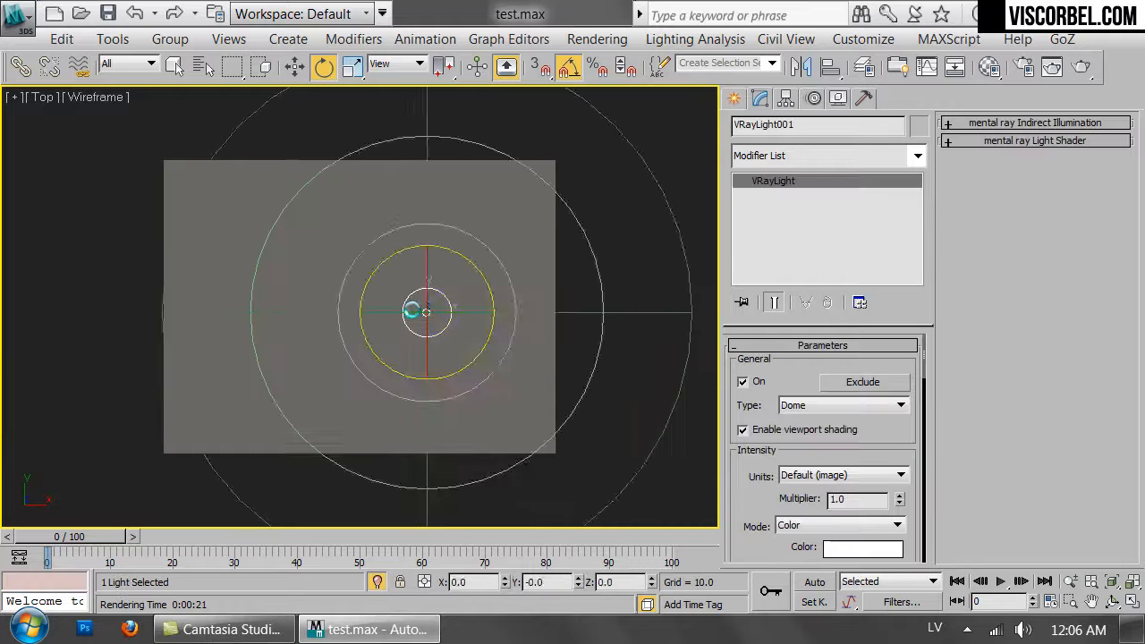
right_click(436, 306)
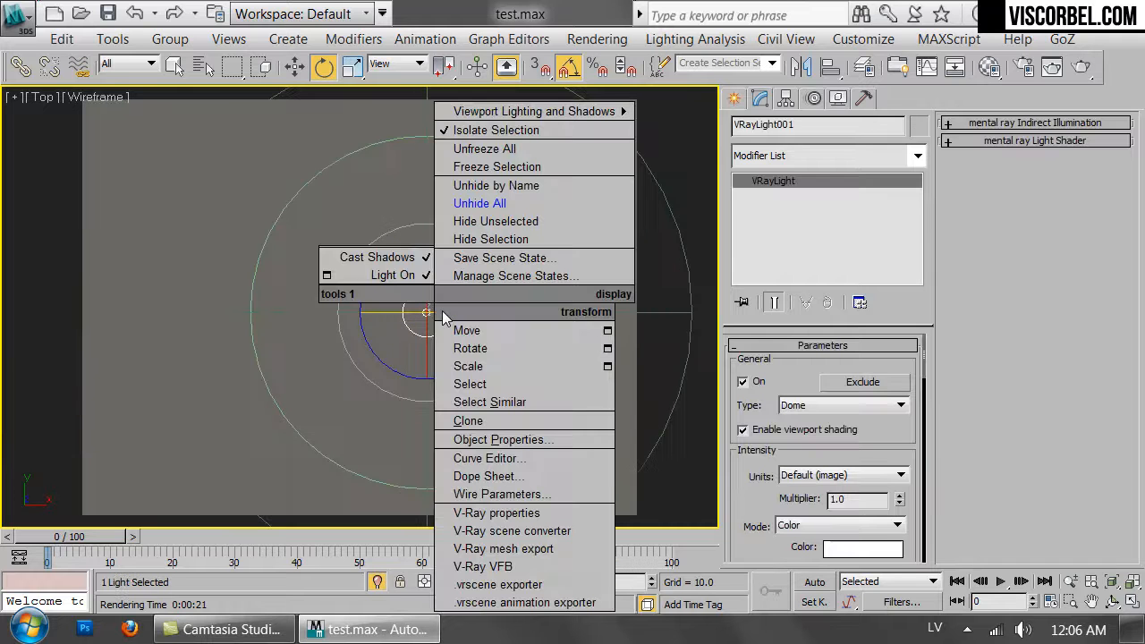
click(500, 495)
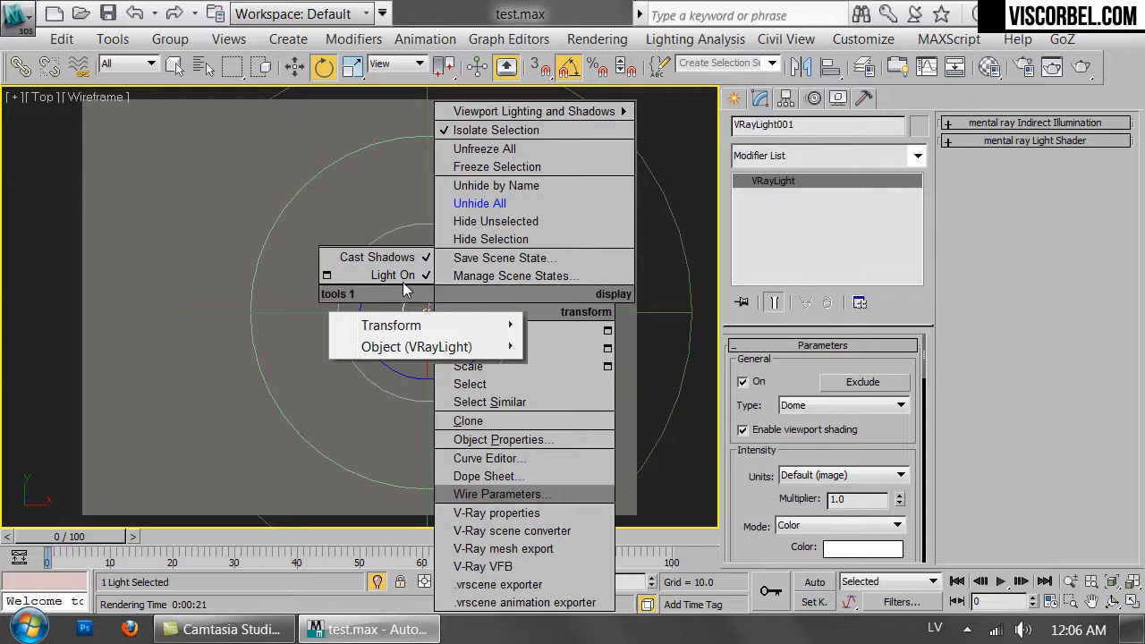
mouse_move(414, 327)
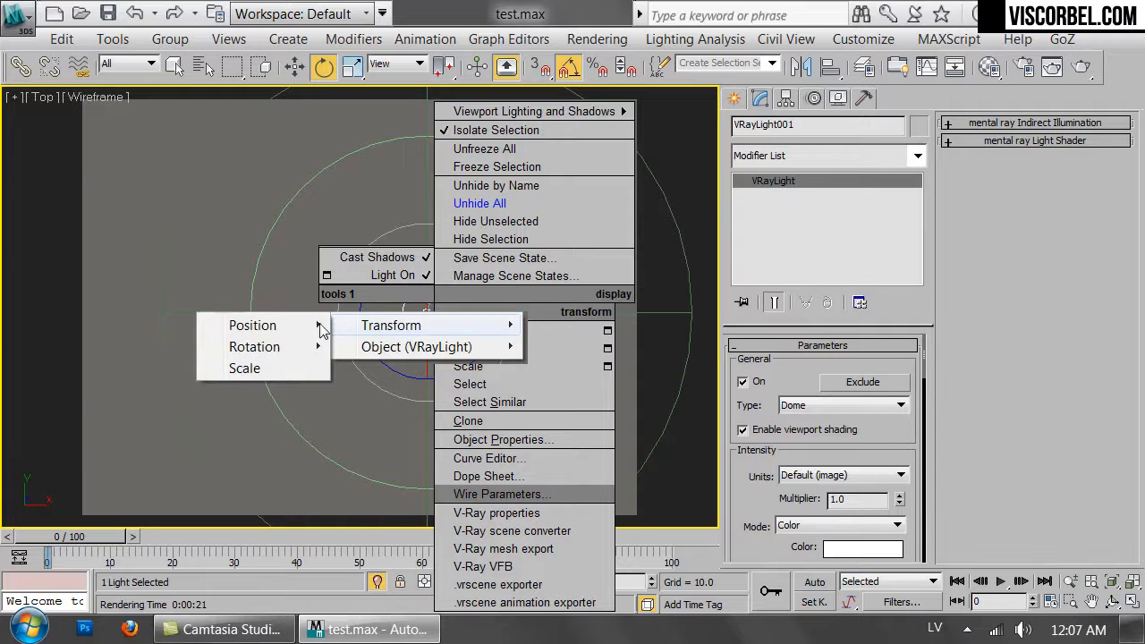
mouse_move(280, 348)
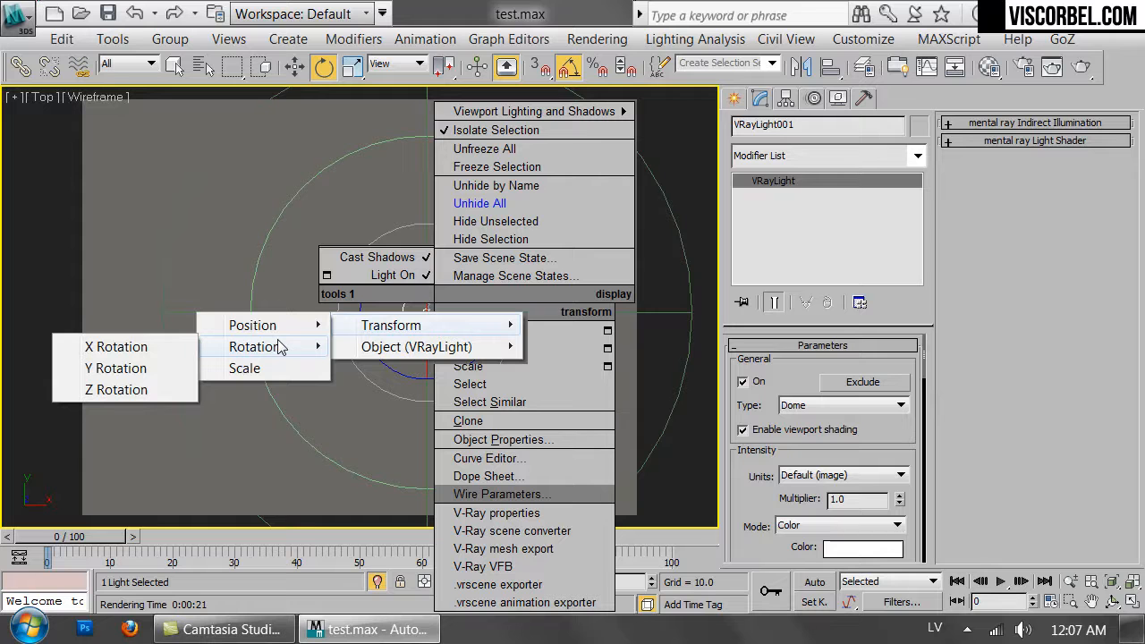
click(132, 391)
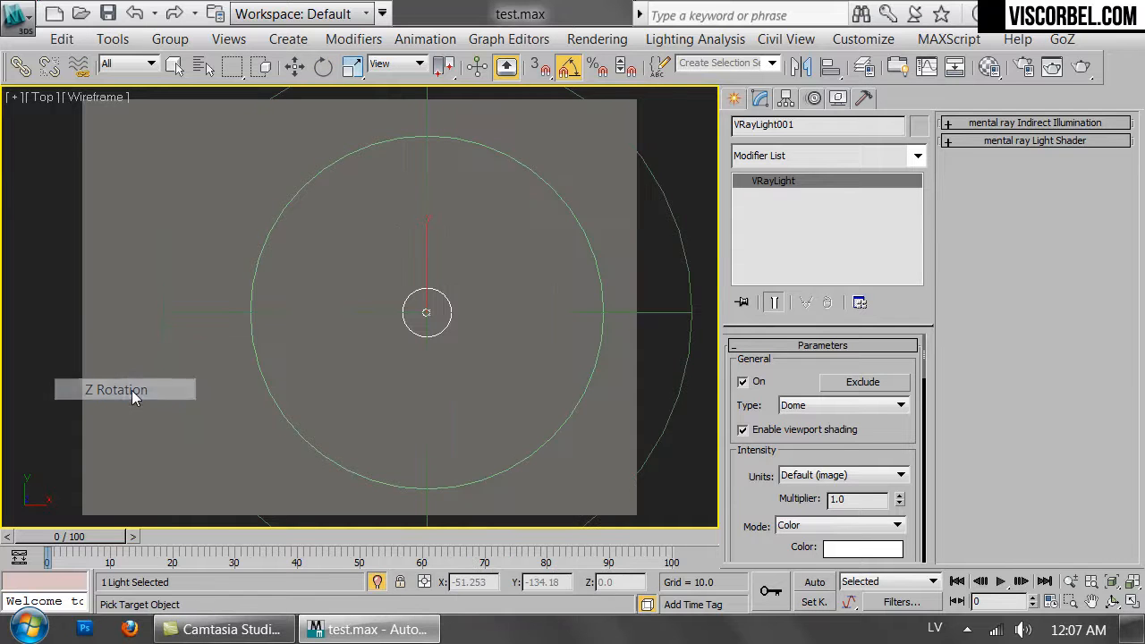
click(442, 332)
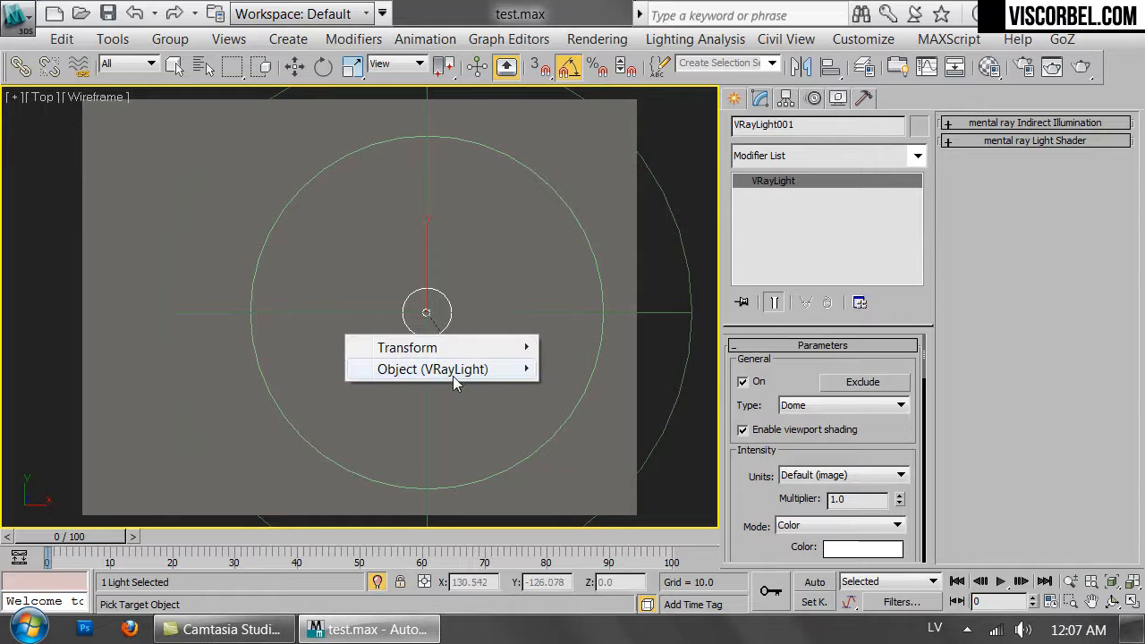
mouse_move(461, 379)
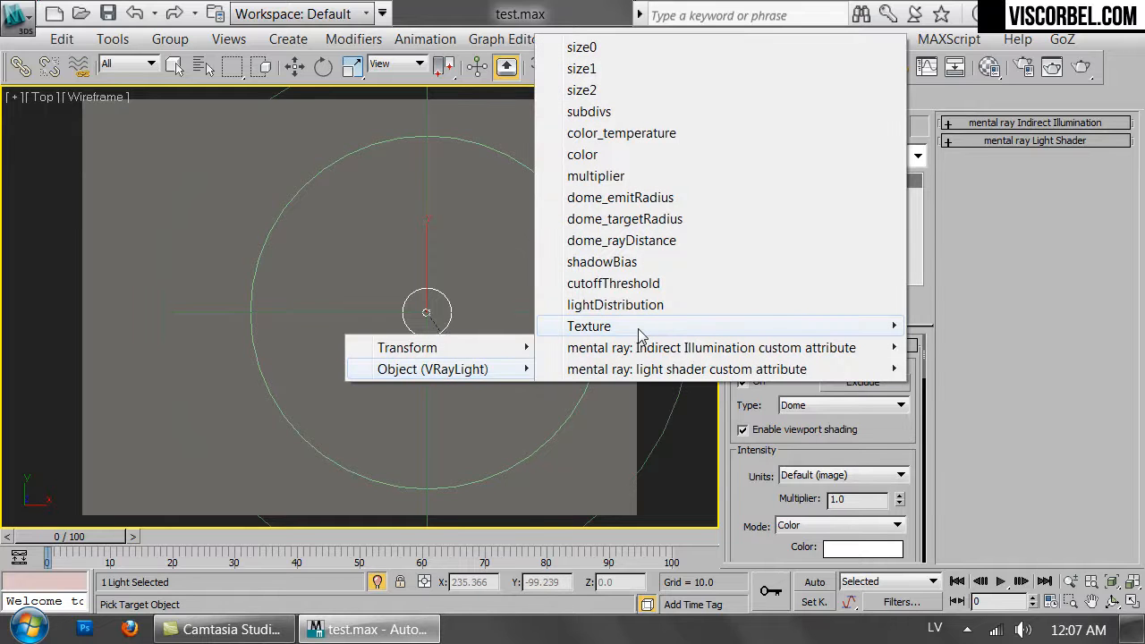
mouse_move(609, 327)
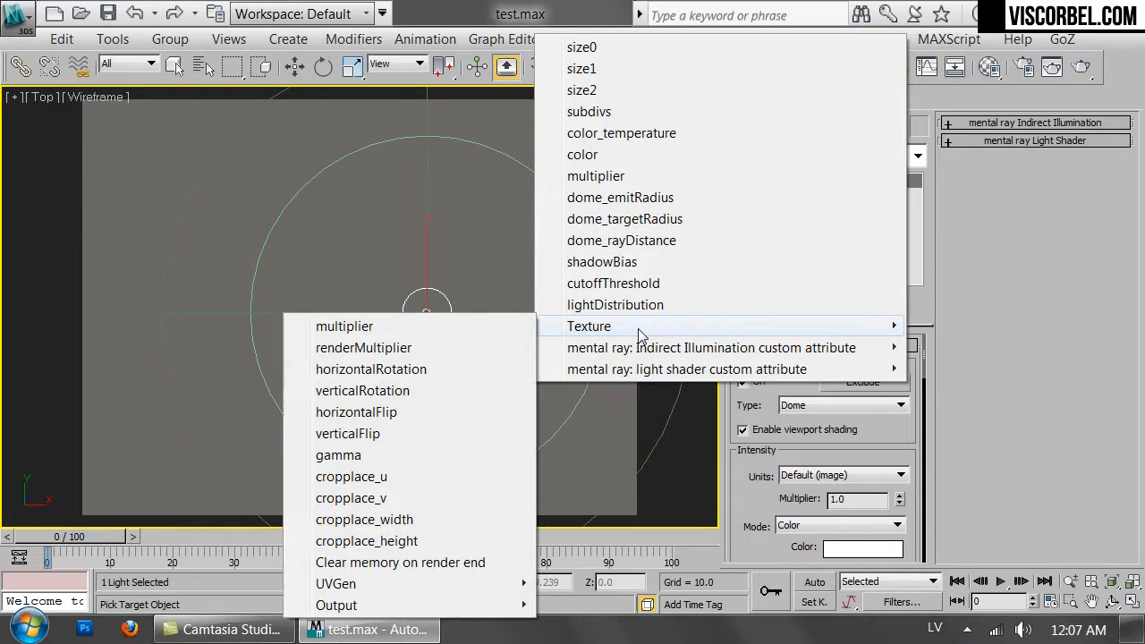
click(405, 370)
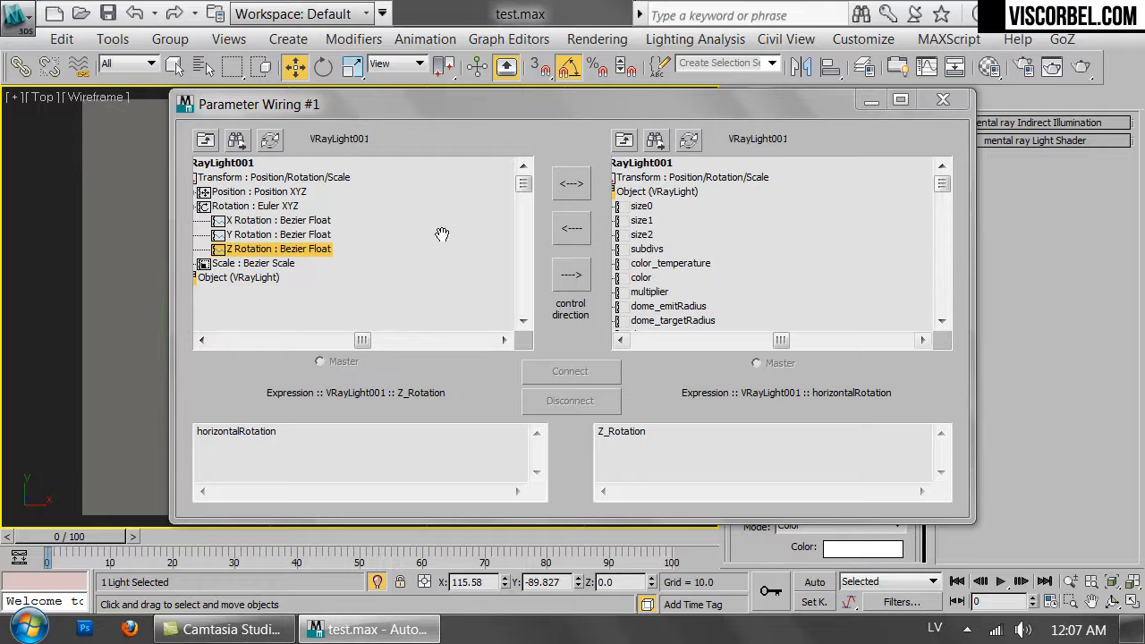
Set the wiring expression to -Z_Rotation with one-way control direction, connect, and close the Parameter Wiring dialog.
click(600, 436)
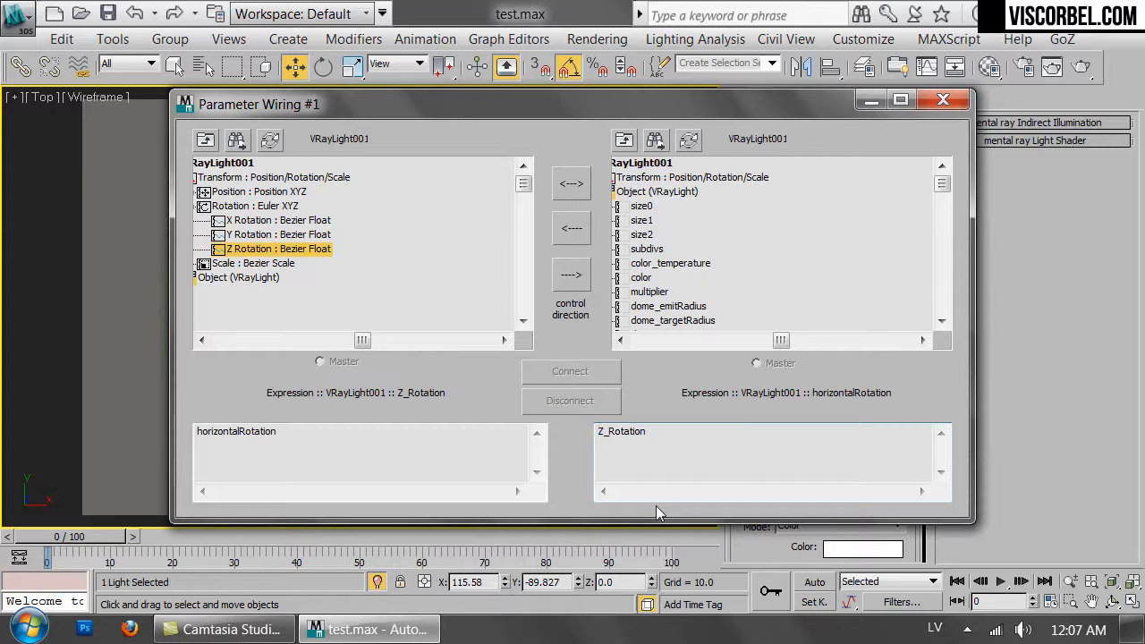
click(601, 434)
text(-)
text(-)
click(572, 275)
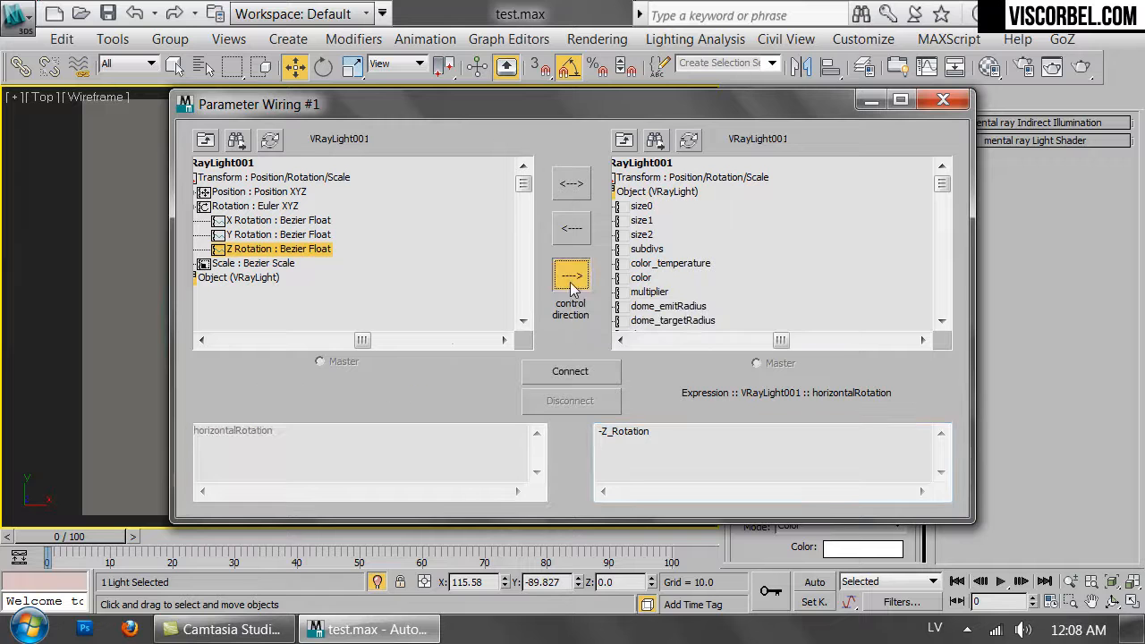
click(568, 377)
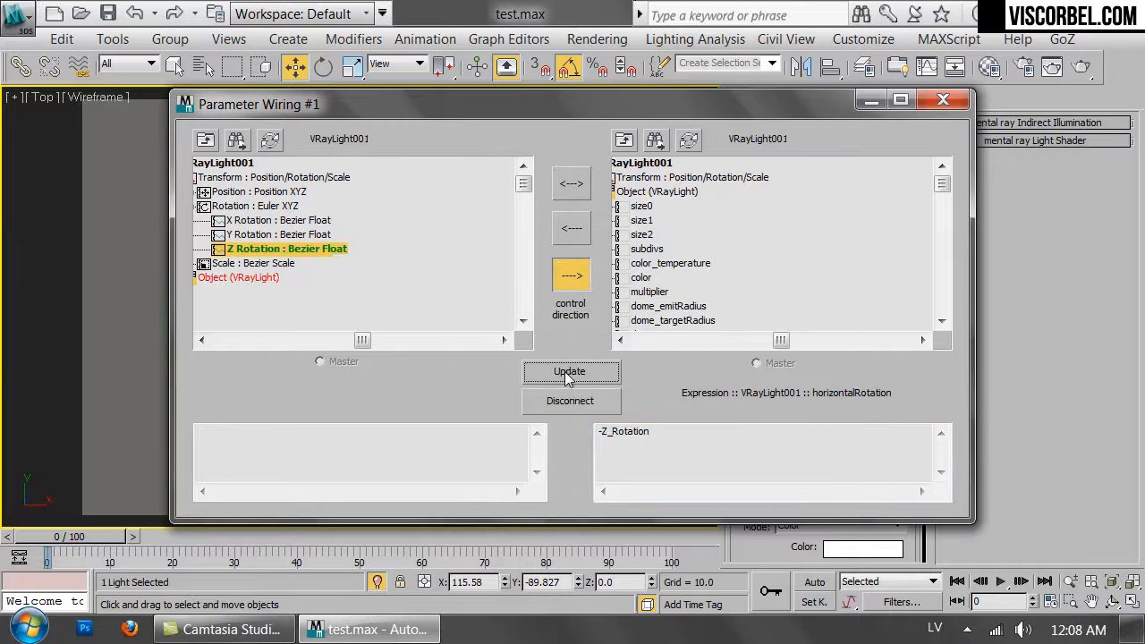
click(943, 99)
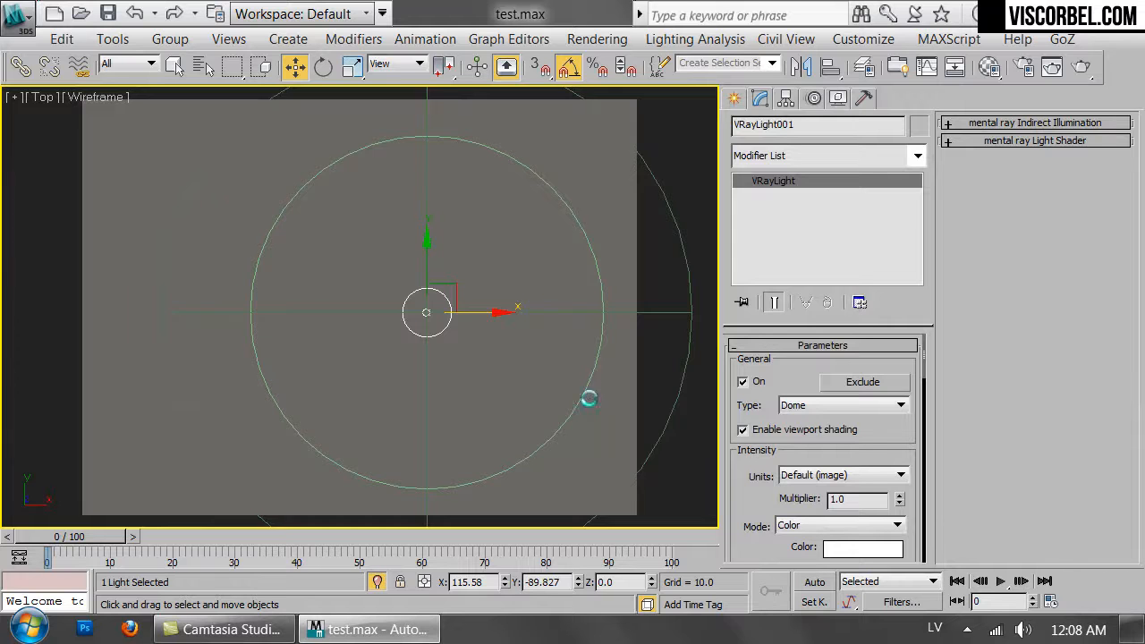
Switch to the camera view and rotate the dome light about Z to about 80 degrees.
key(c)
key(e)
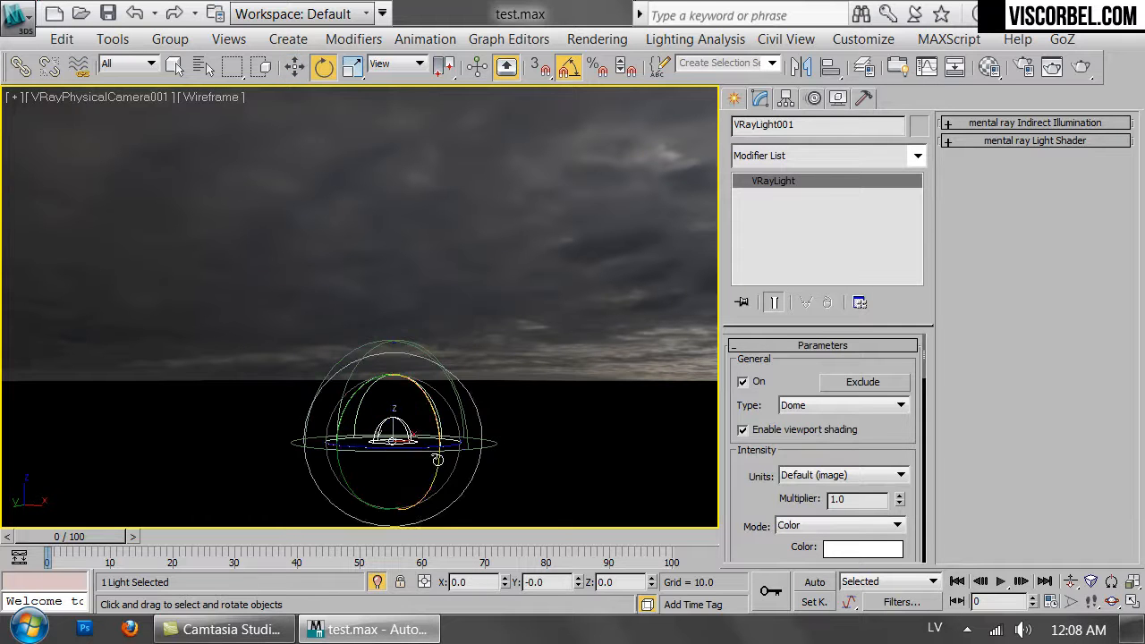
drag(423, 453, 461, 450)
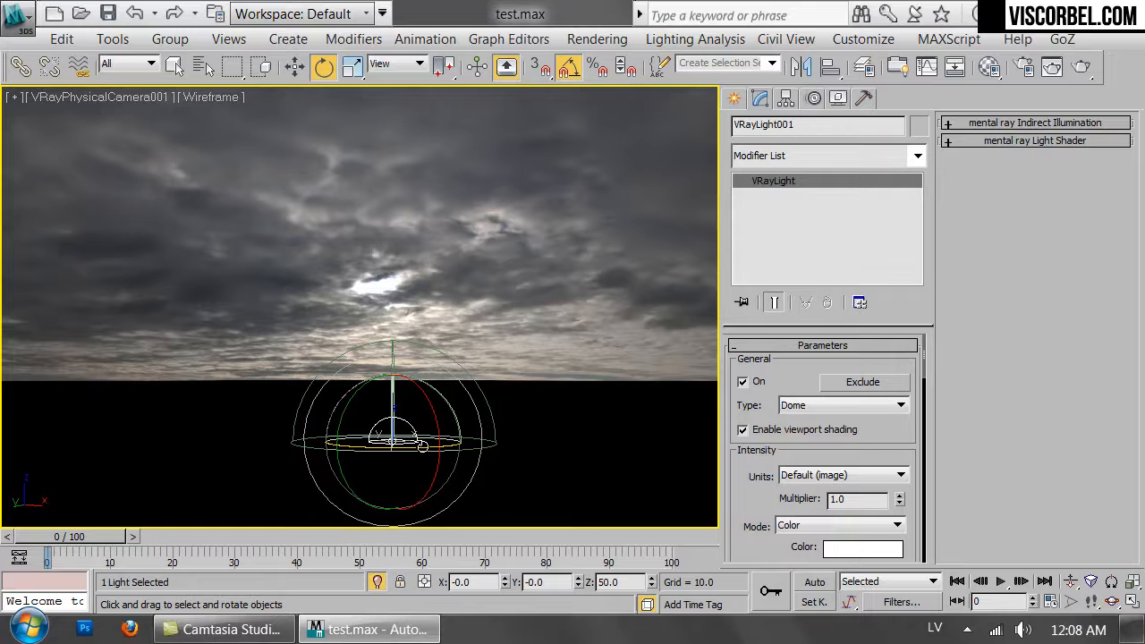
drag(425, 450, 308, 452)
drag(393, 450, 235, 447)
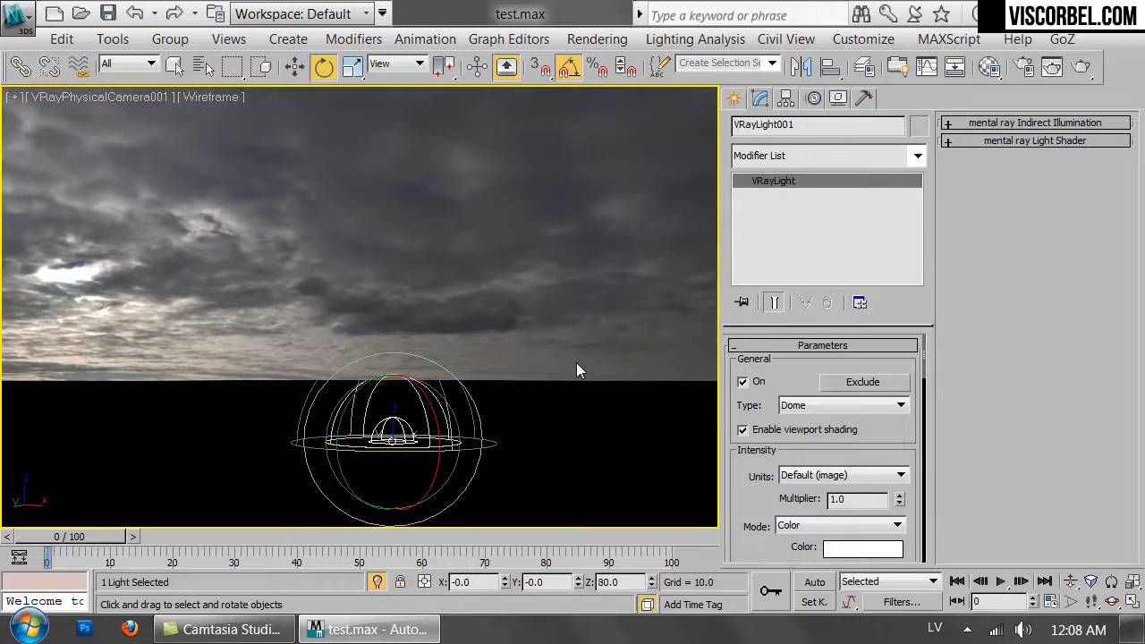
End isolation so the whole house scene is shown again.
right_click(576, 362)
click(607, 223)
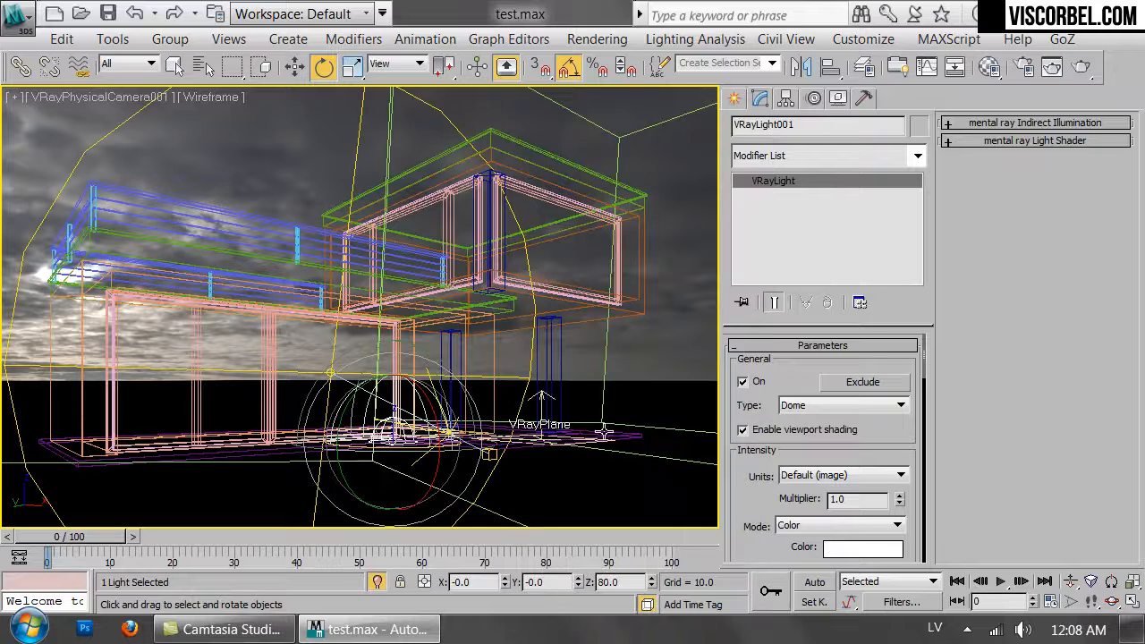
click(583, 39)
click(484, 14)
mouse_move(410, 450)
mouse_down()
mouse_move(256, 454)
mouse_move(410, 457)
mouse_up()
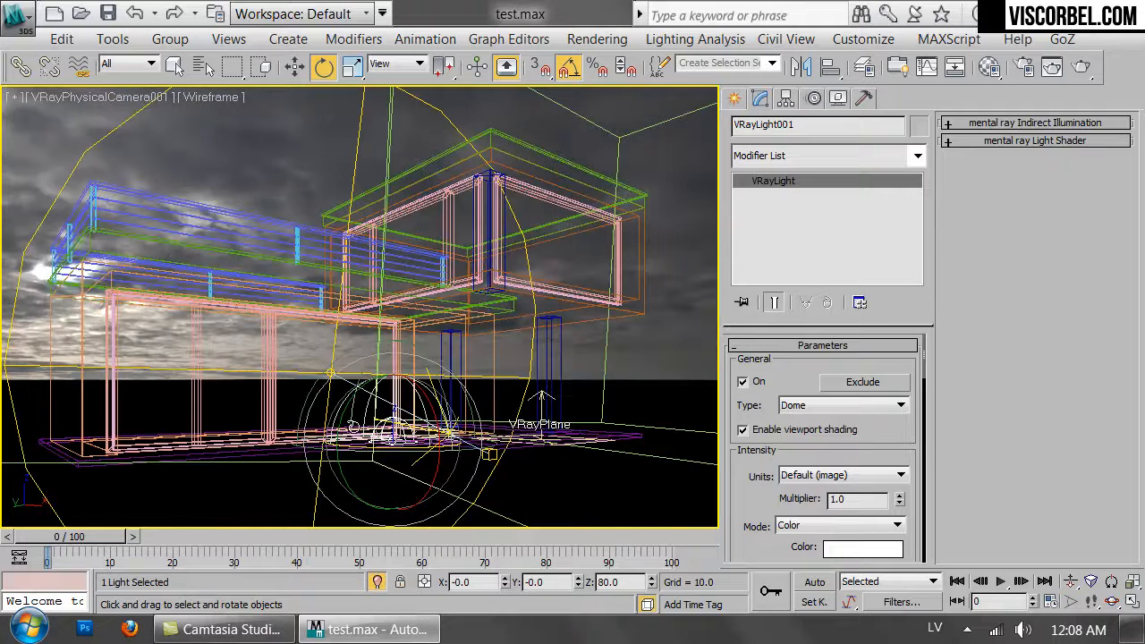
Open the Environment and Effects dialog to check the background map, then close it.
click(599, 39)
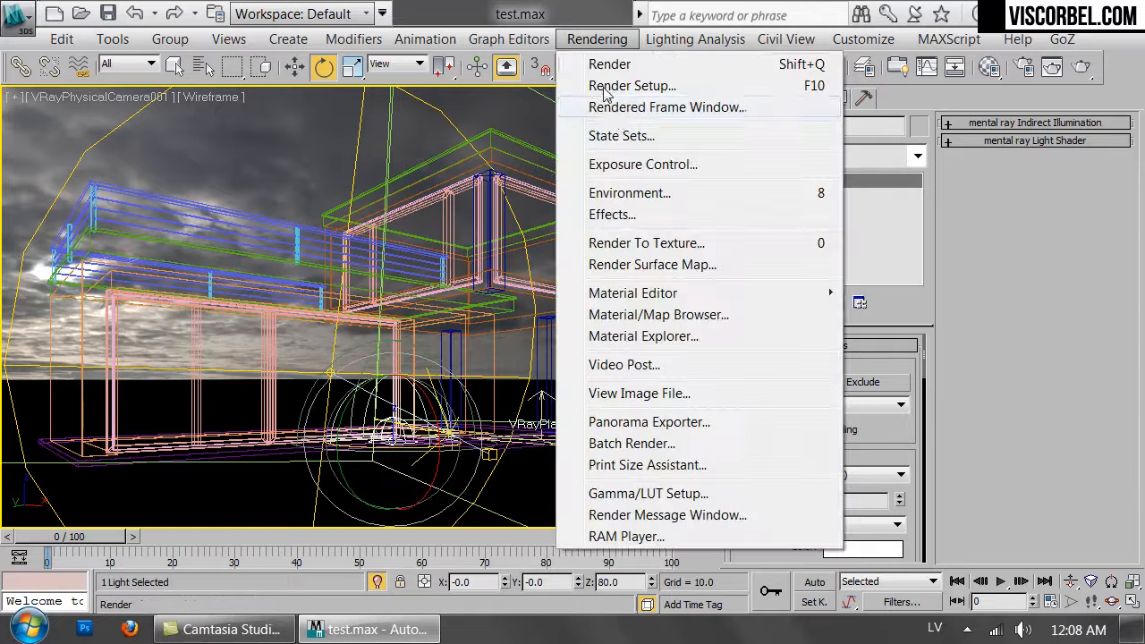
click(614, 195)
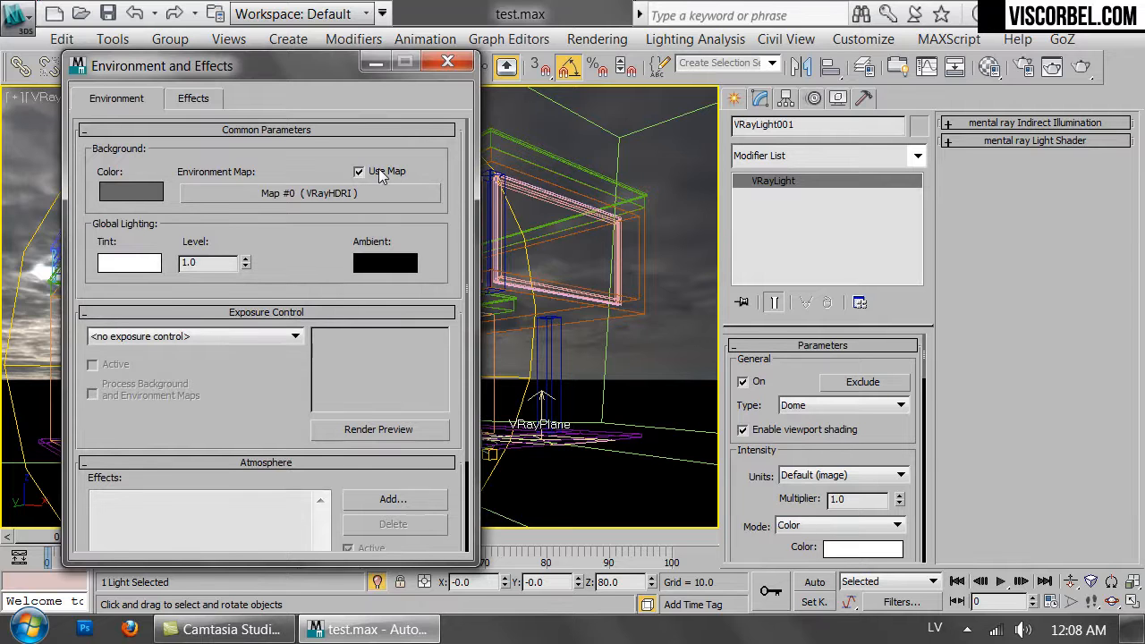
click(448, 62)
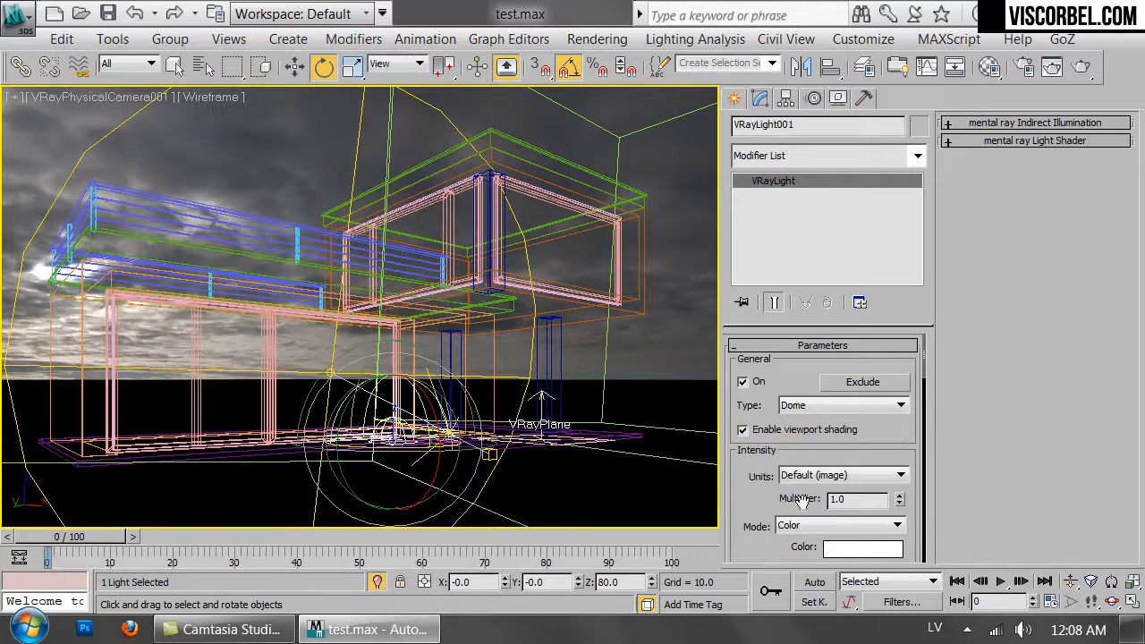
Set the dome light's texture resolution to 2048 and its shadow bias to 0.01.
scroll(757, 540, down, 10)
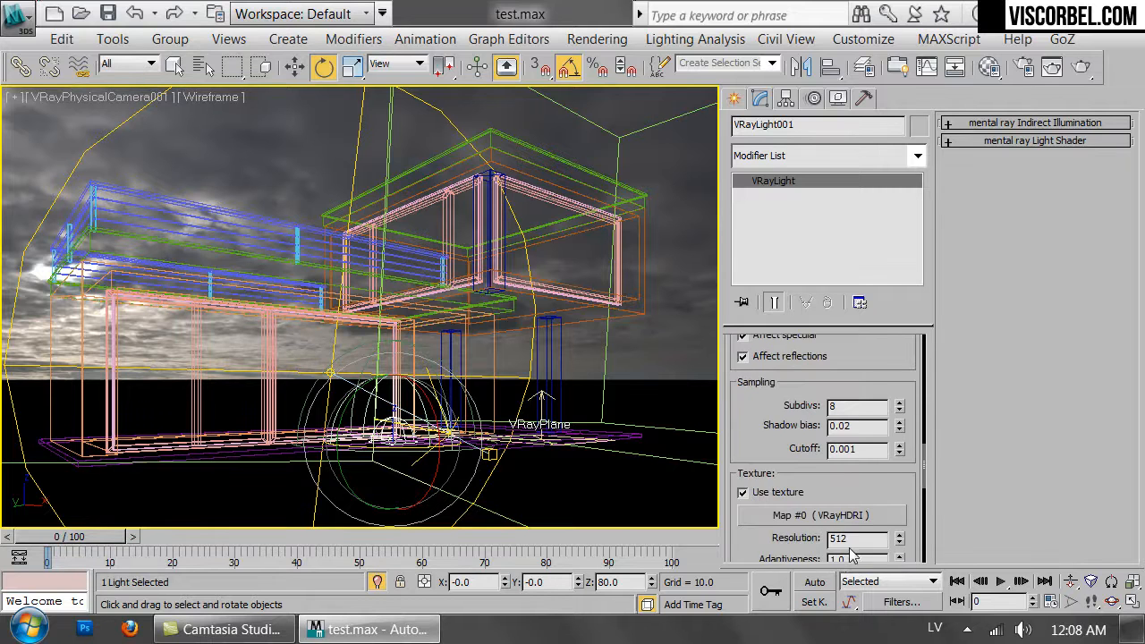
scroll(845, 551, down, 3)
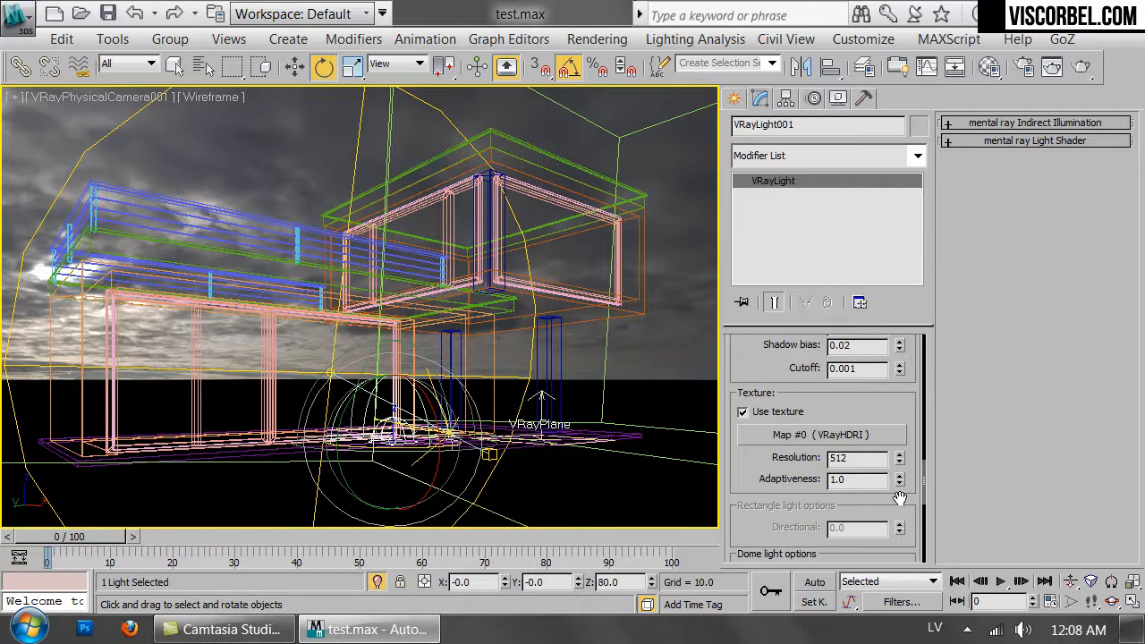
drag(855, 458, 767, 457)
text(2048)
drag(887, 412, 899, 439)
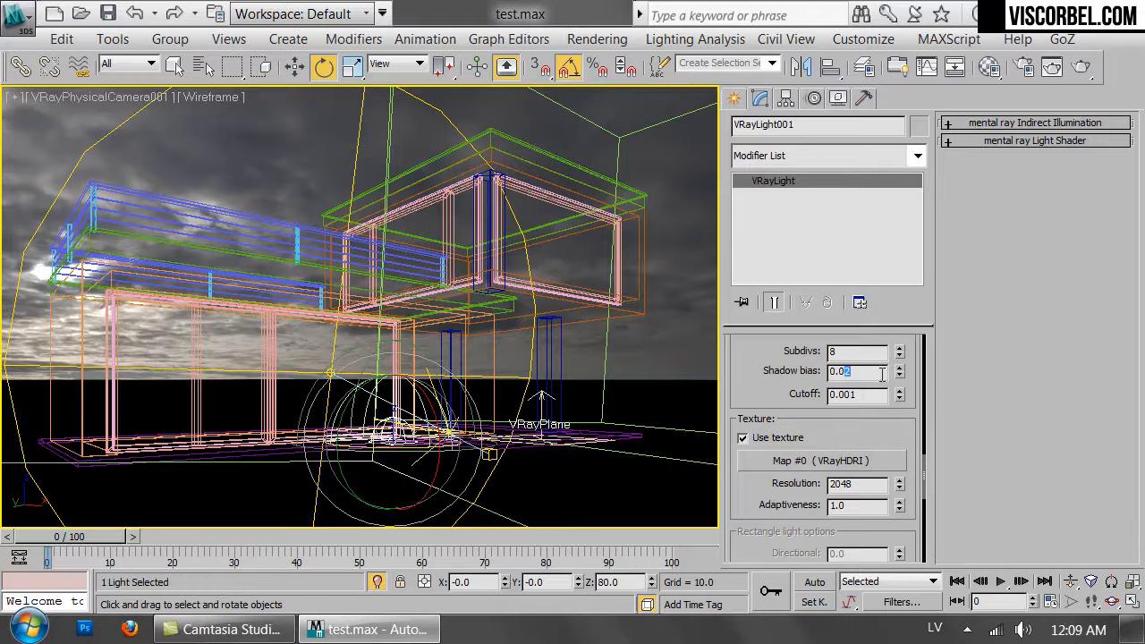
key(Return)
Rotate the dome light about Z to about 120 degrees and render the camera view.
drag(416, 469, 487, 453)
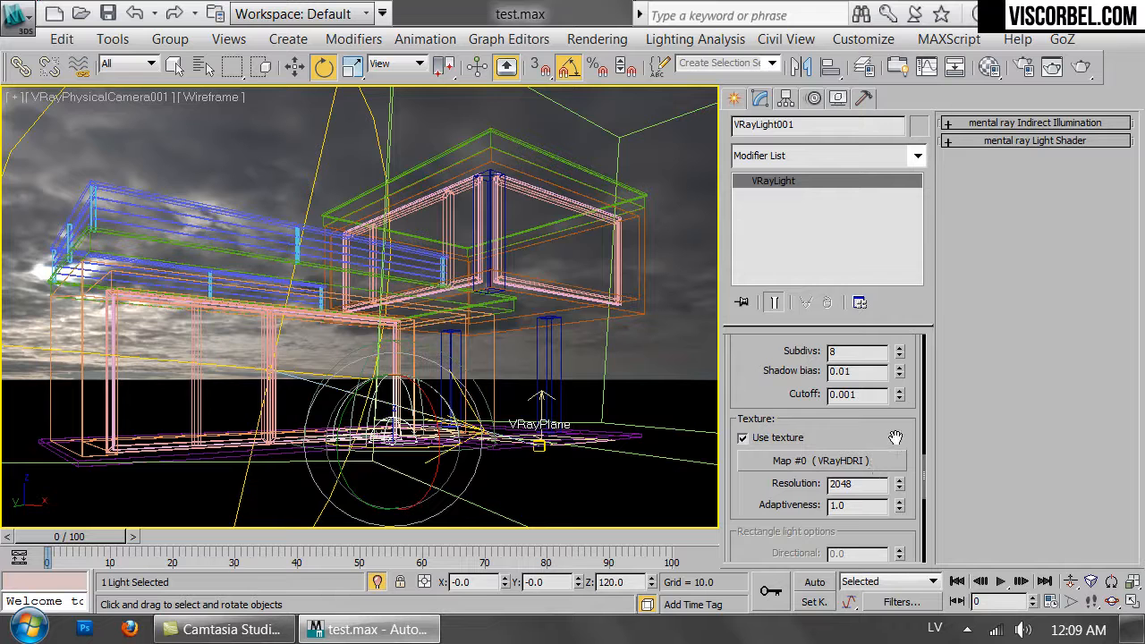
scroll(901, 437, down, 5)
scroll(901, 436, up, 2)
click(1080, 69)
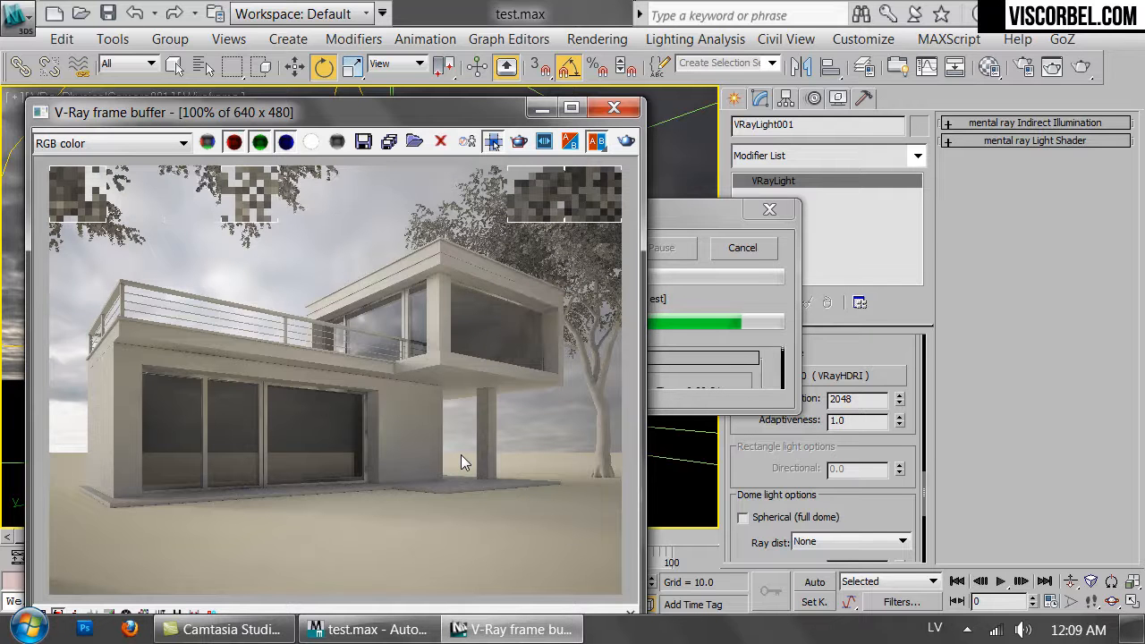
Close the frame buffer, rotate the dome light to about -85 degrees, and render again.
click(611, 112)
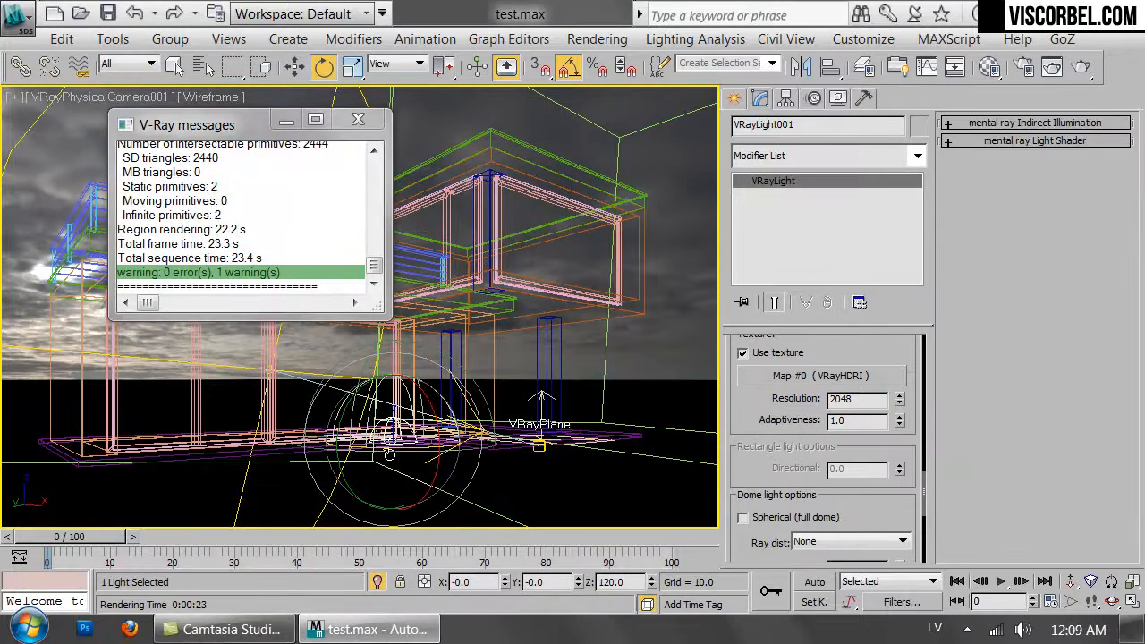
drag(392, 448, 190, 456)
drag(177, 456, 201, 467)
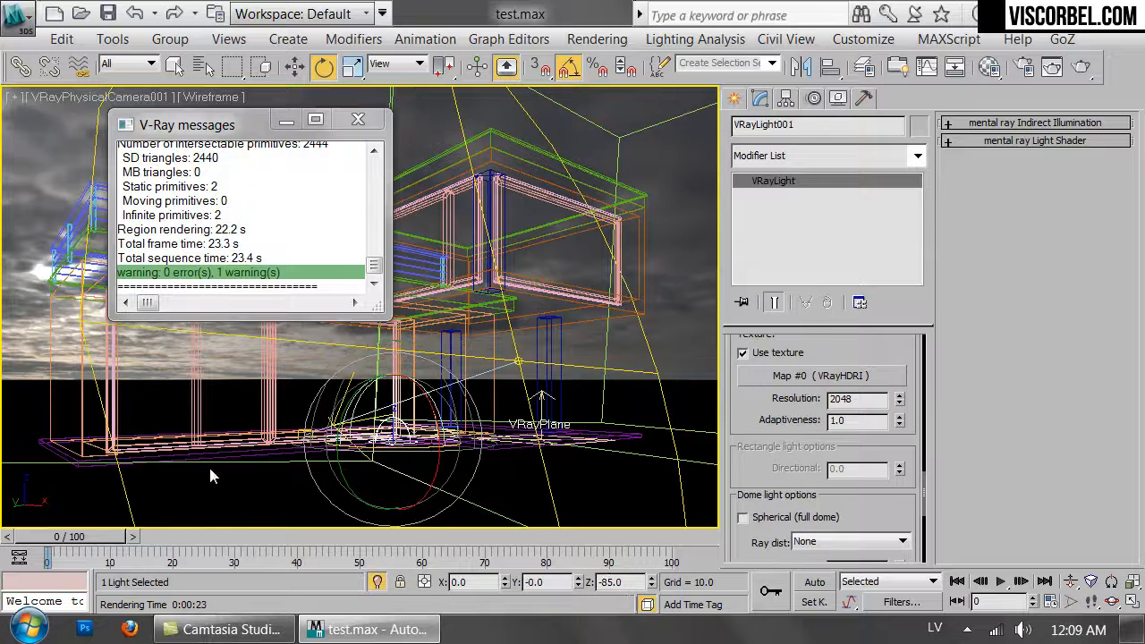
click(1080, 66)
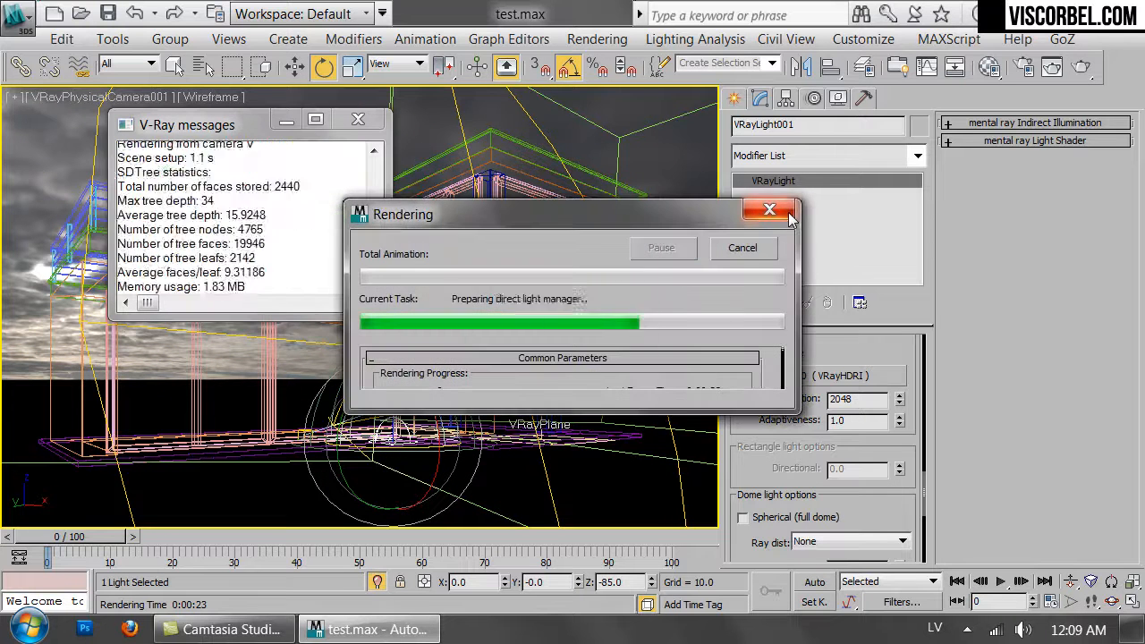